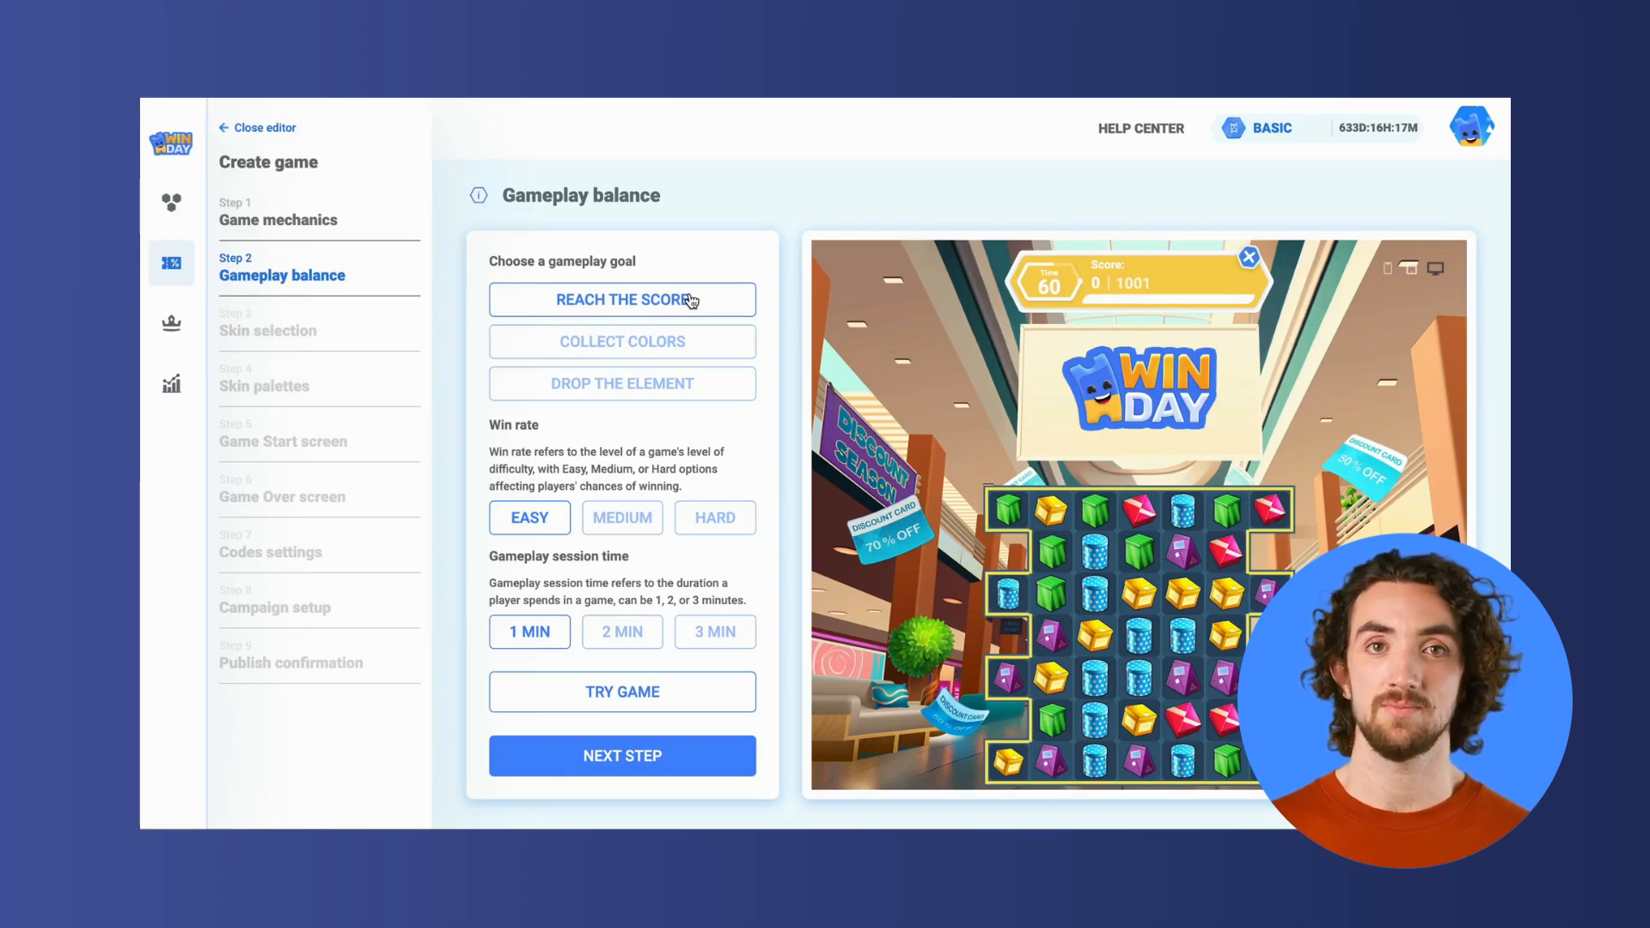
Set the gameplay goal to Drop the Element and the win rate to Hard.
click(647, 339)
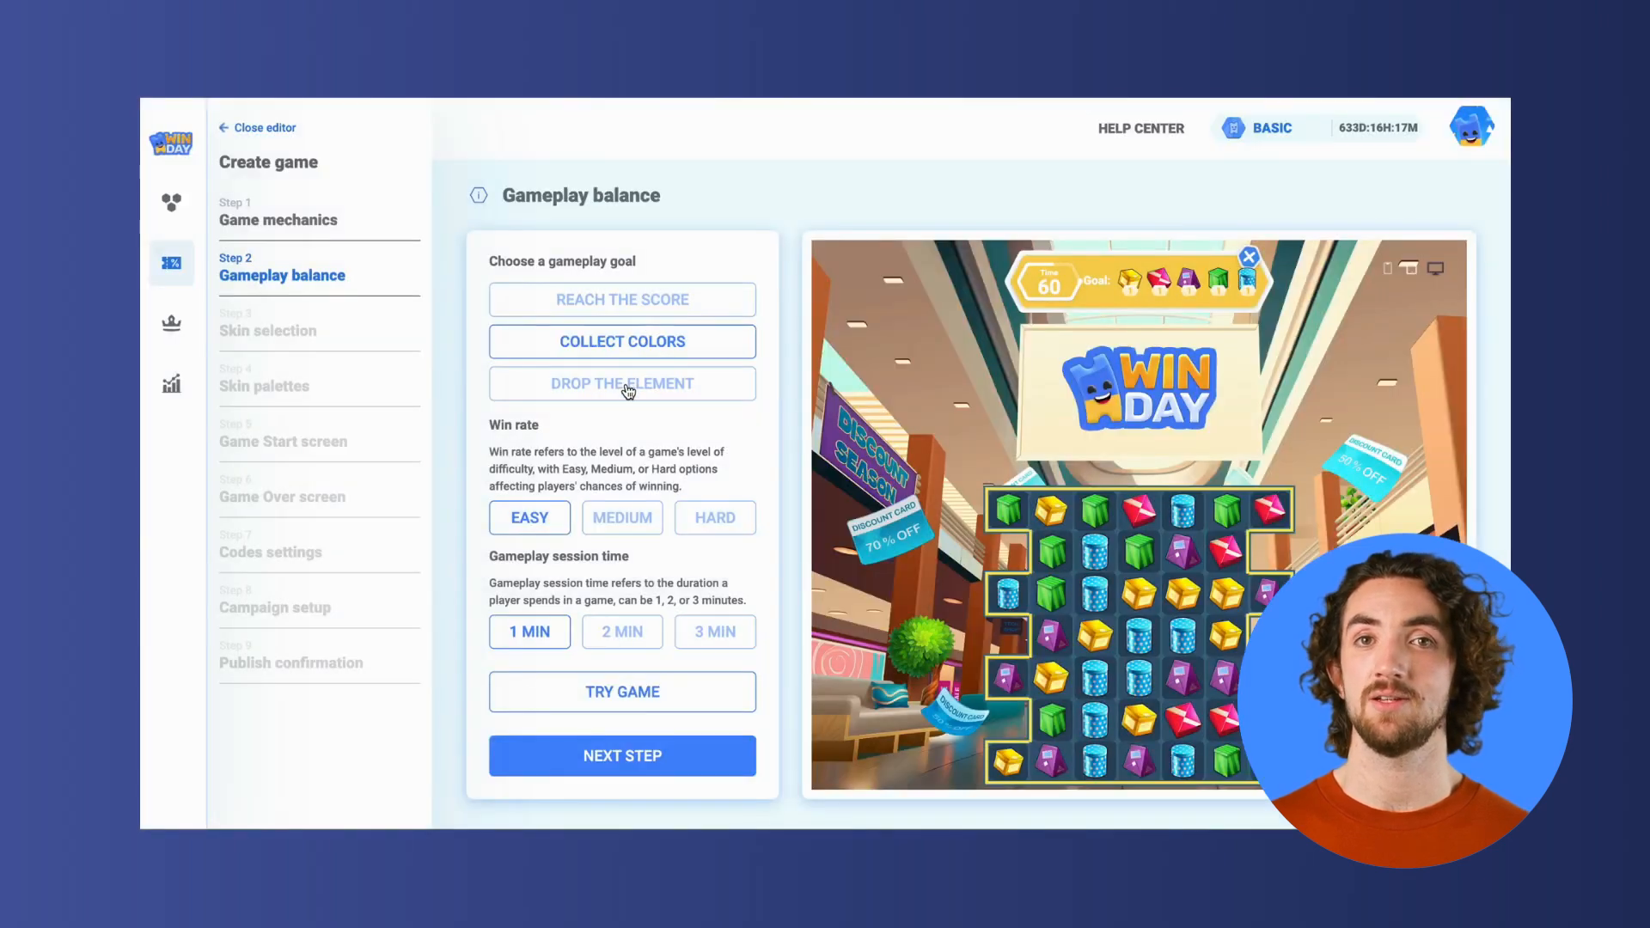
click(627, 389)
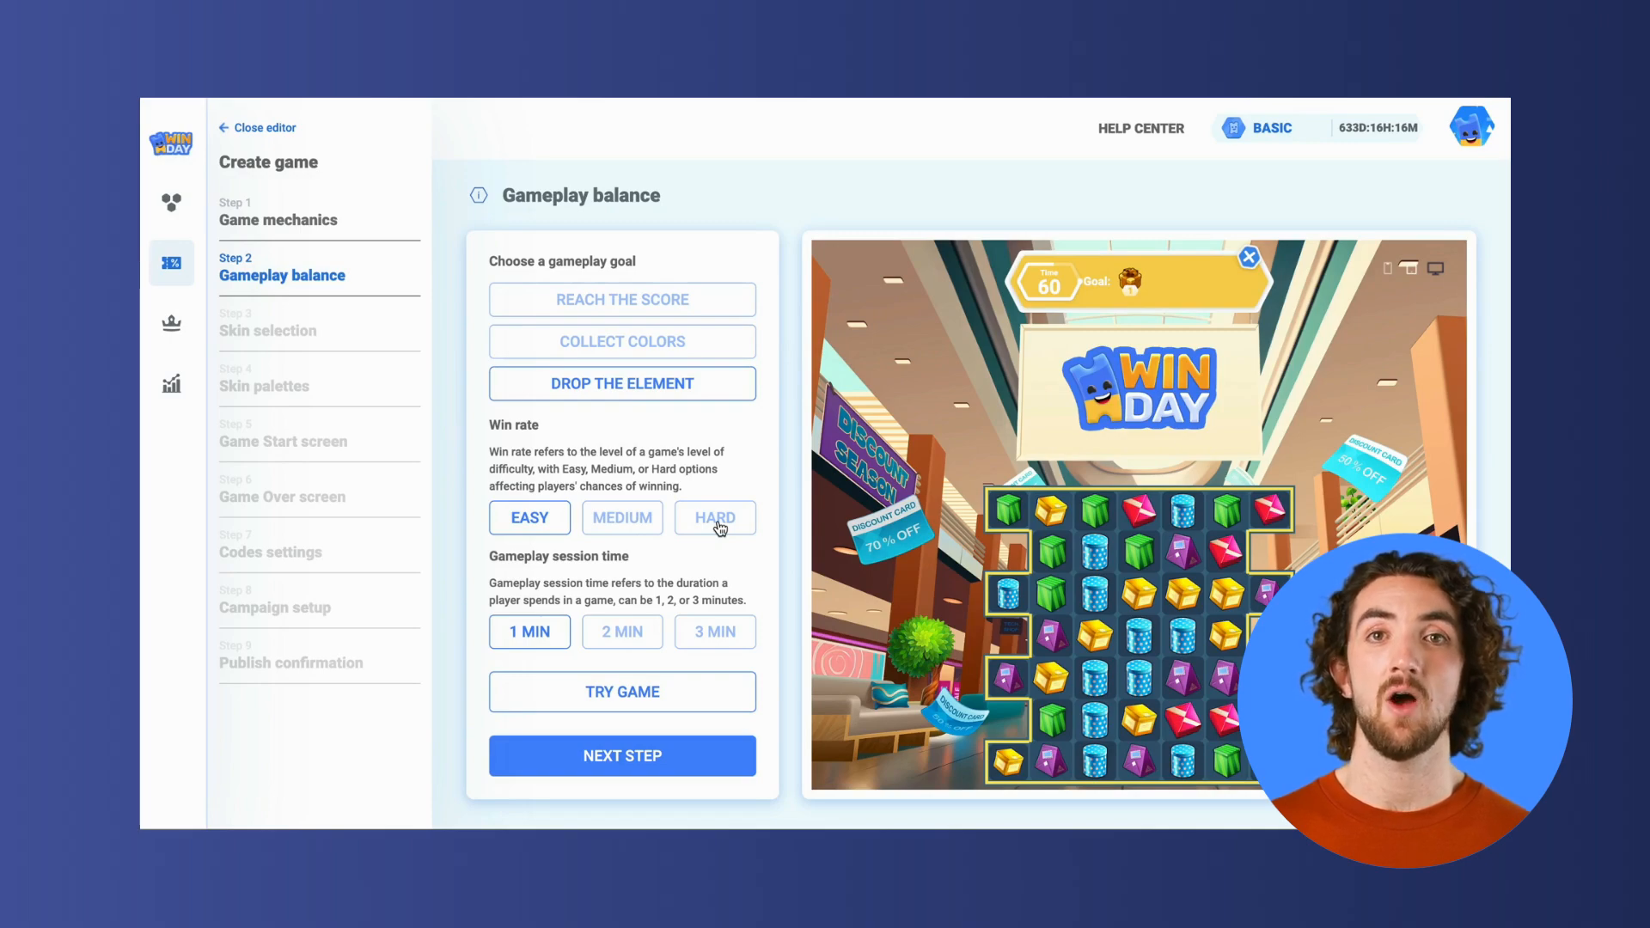
click(530, 519)
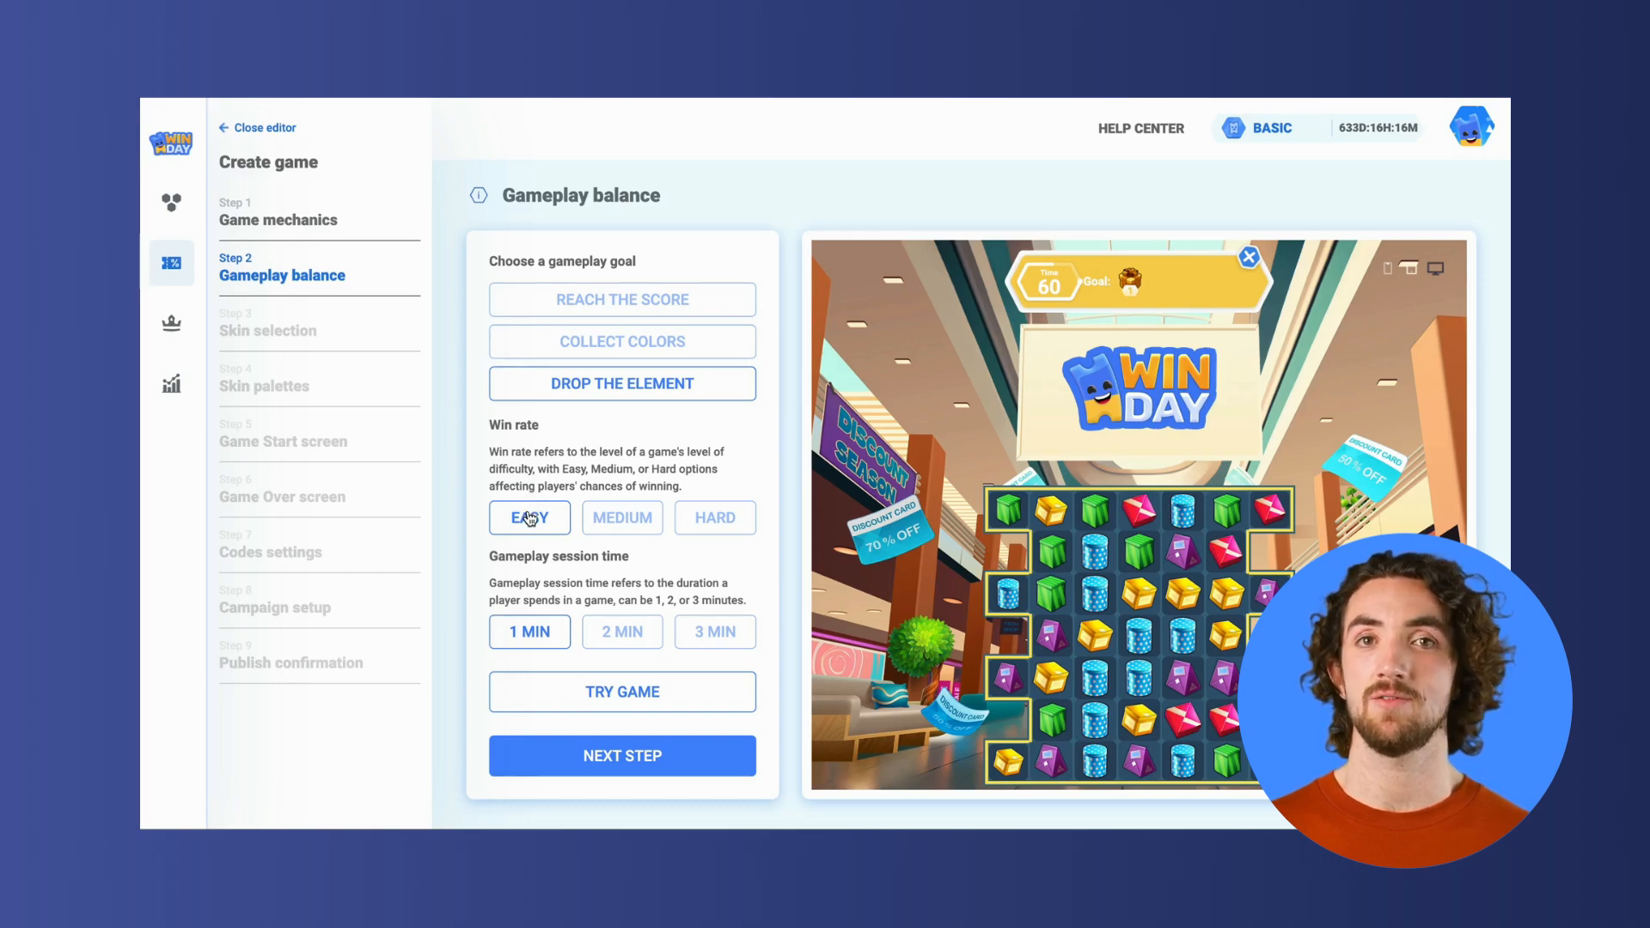
click(622, 516)
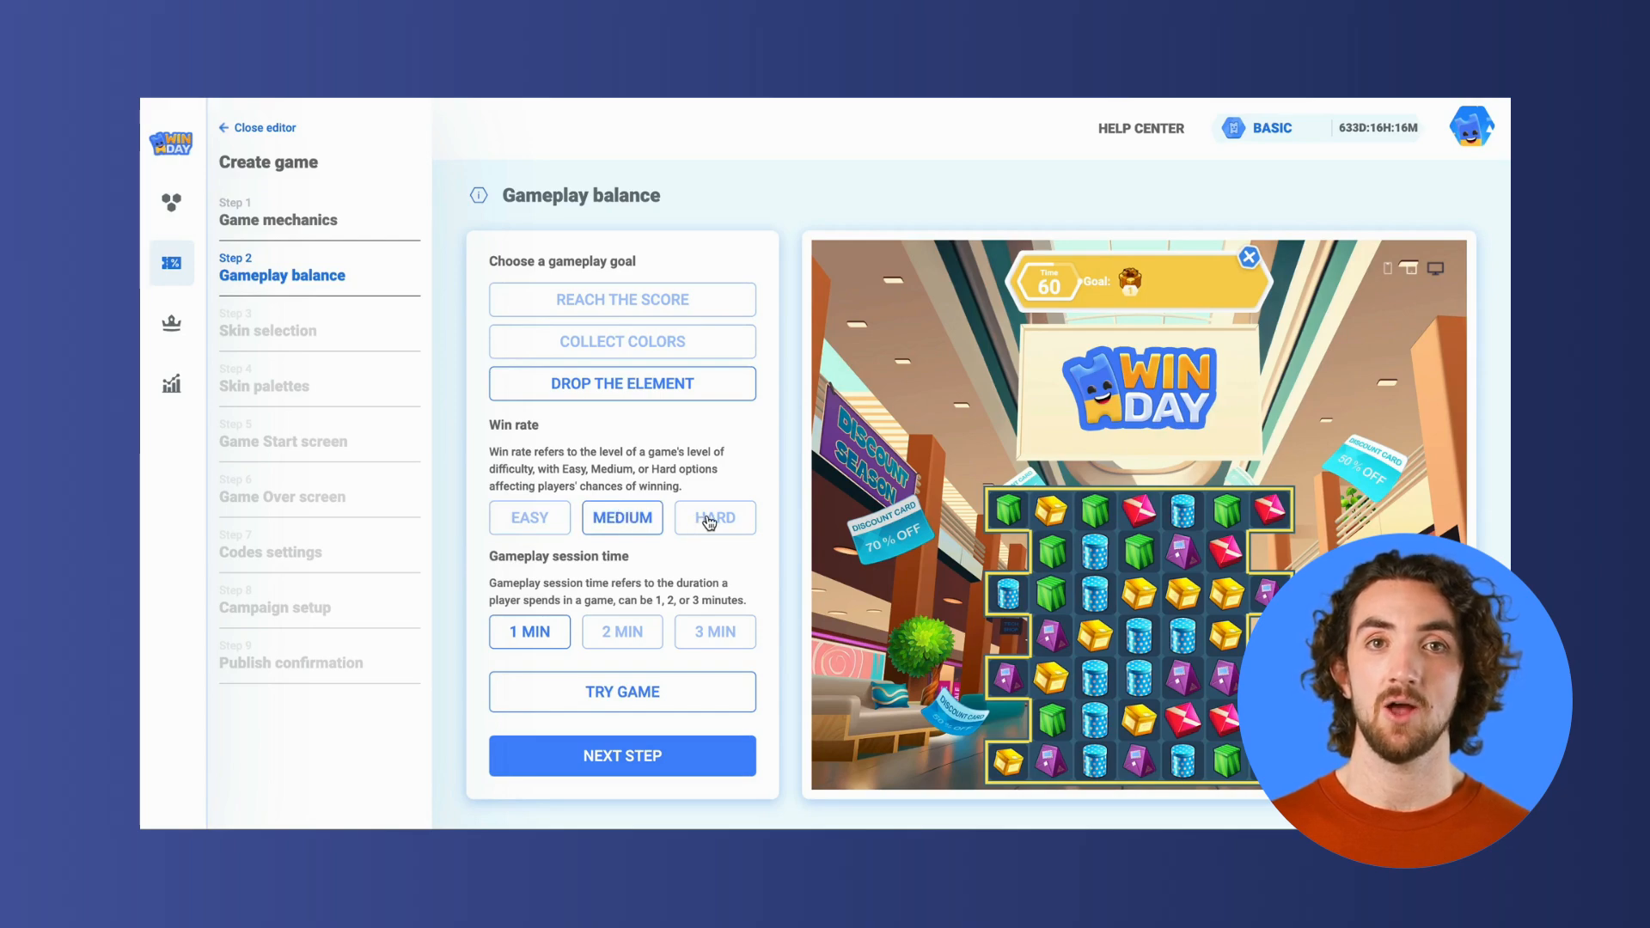
click(709, 522)
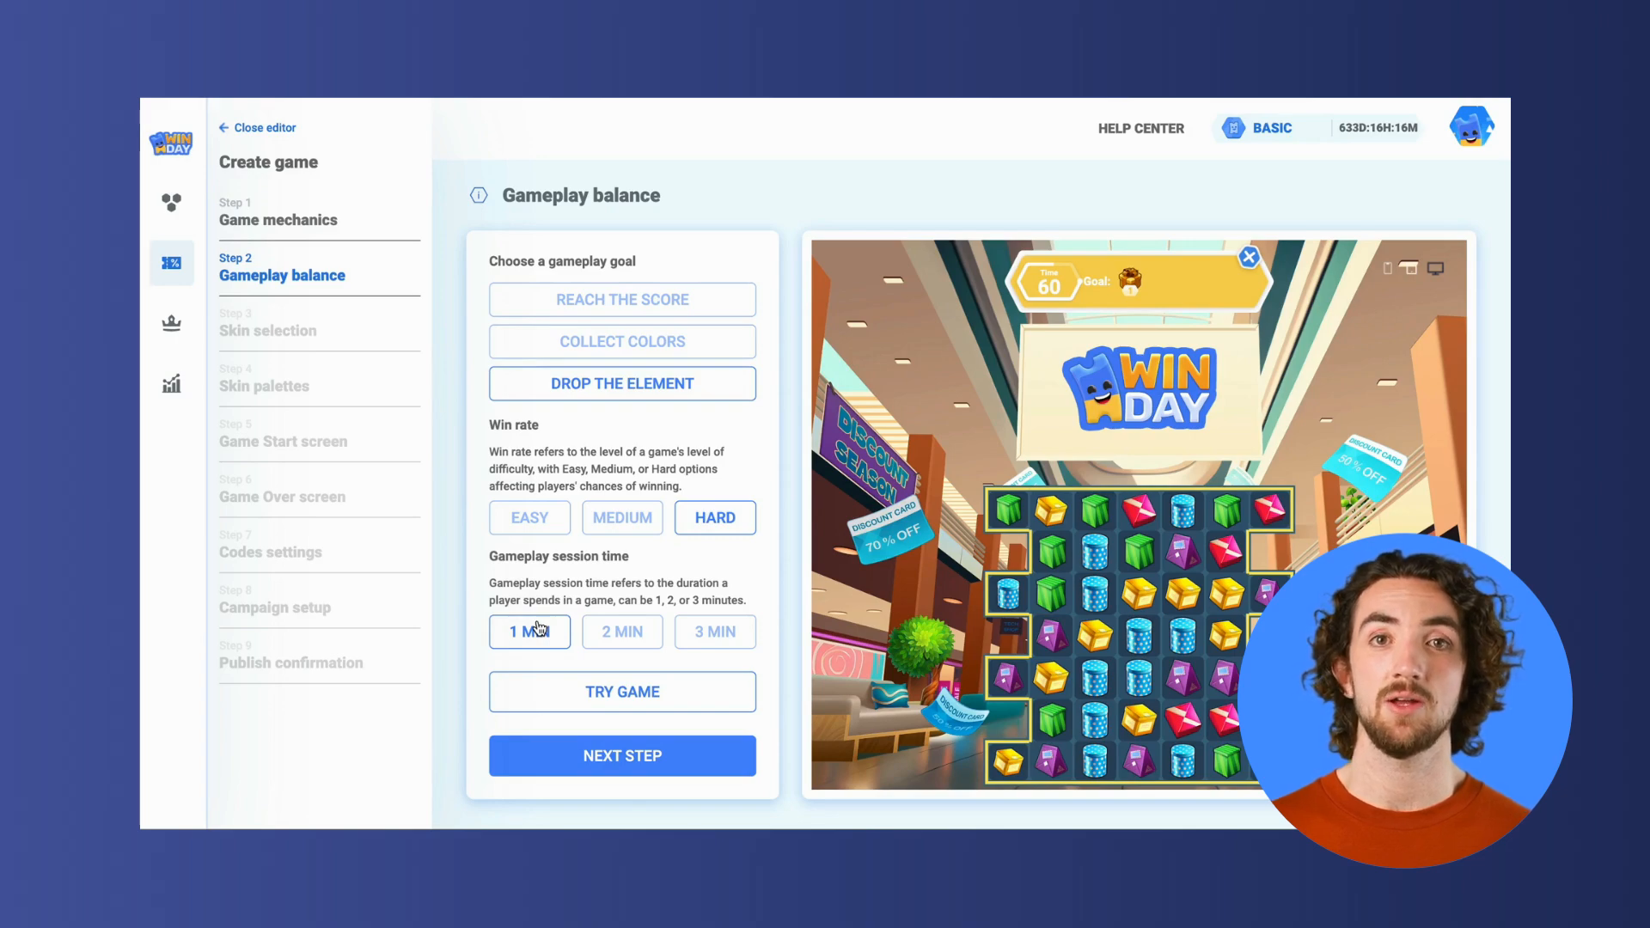
Set the gameplay session time to 3 minutes and proceed to skin selection.
click(619, 633)
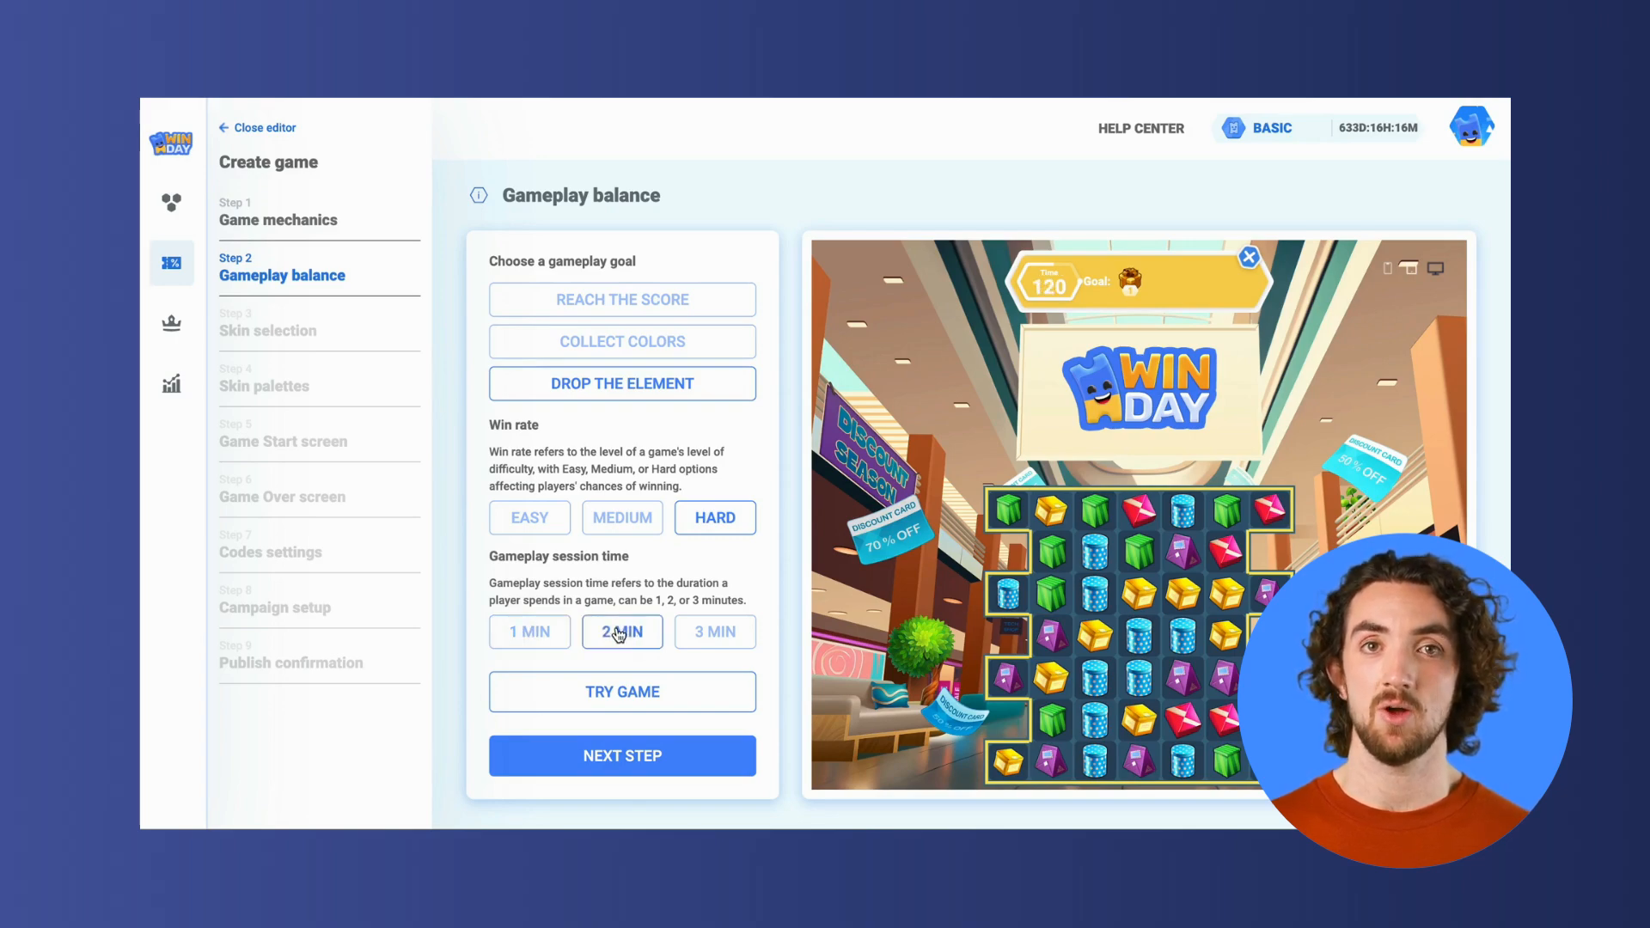
click(711, 636)
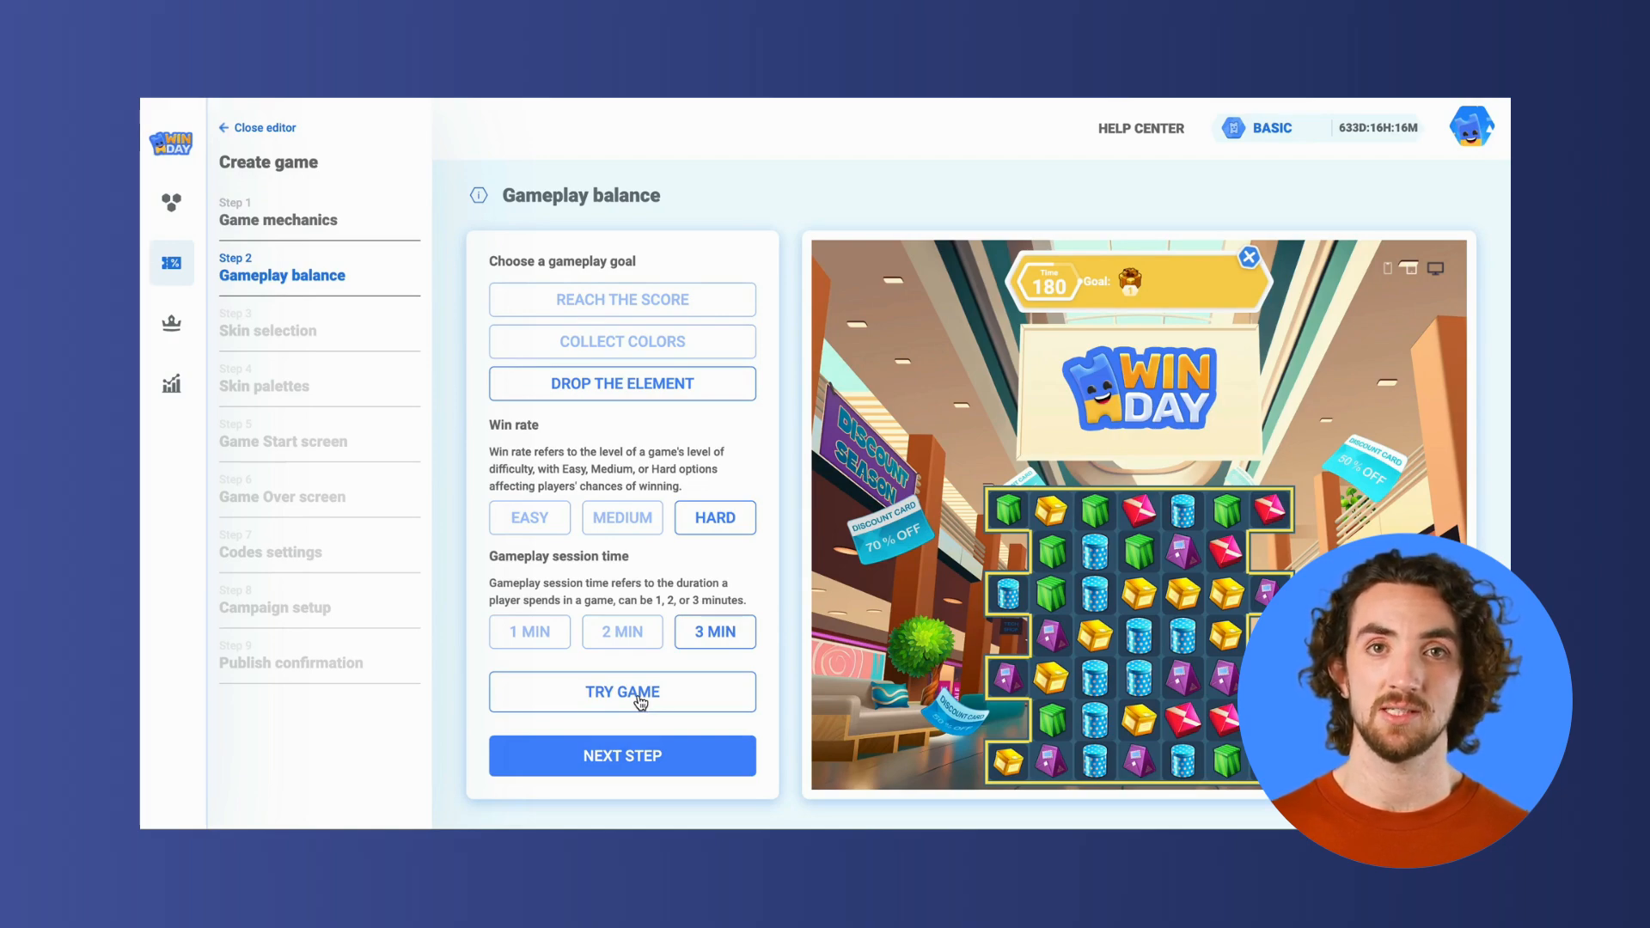
click(624, 756)
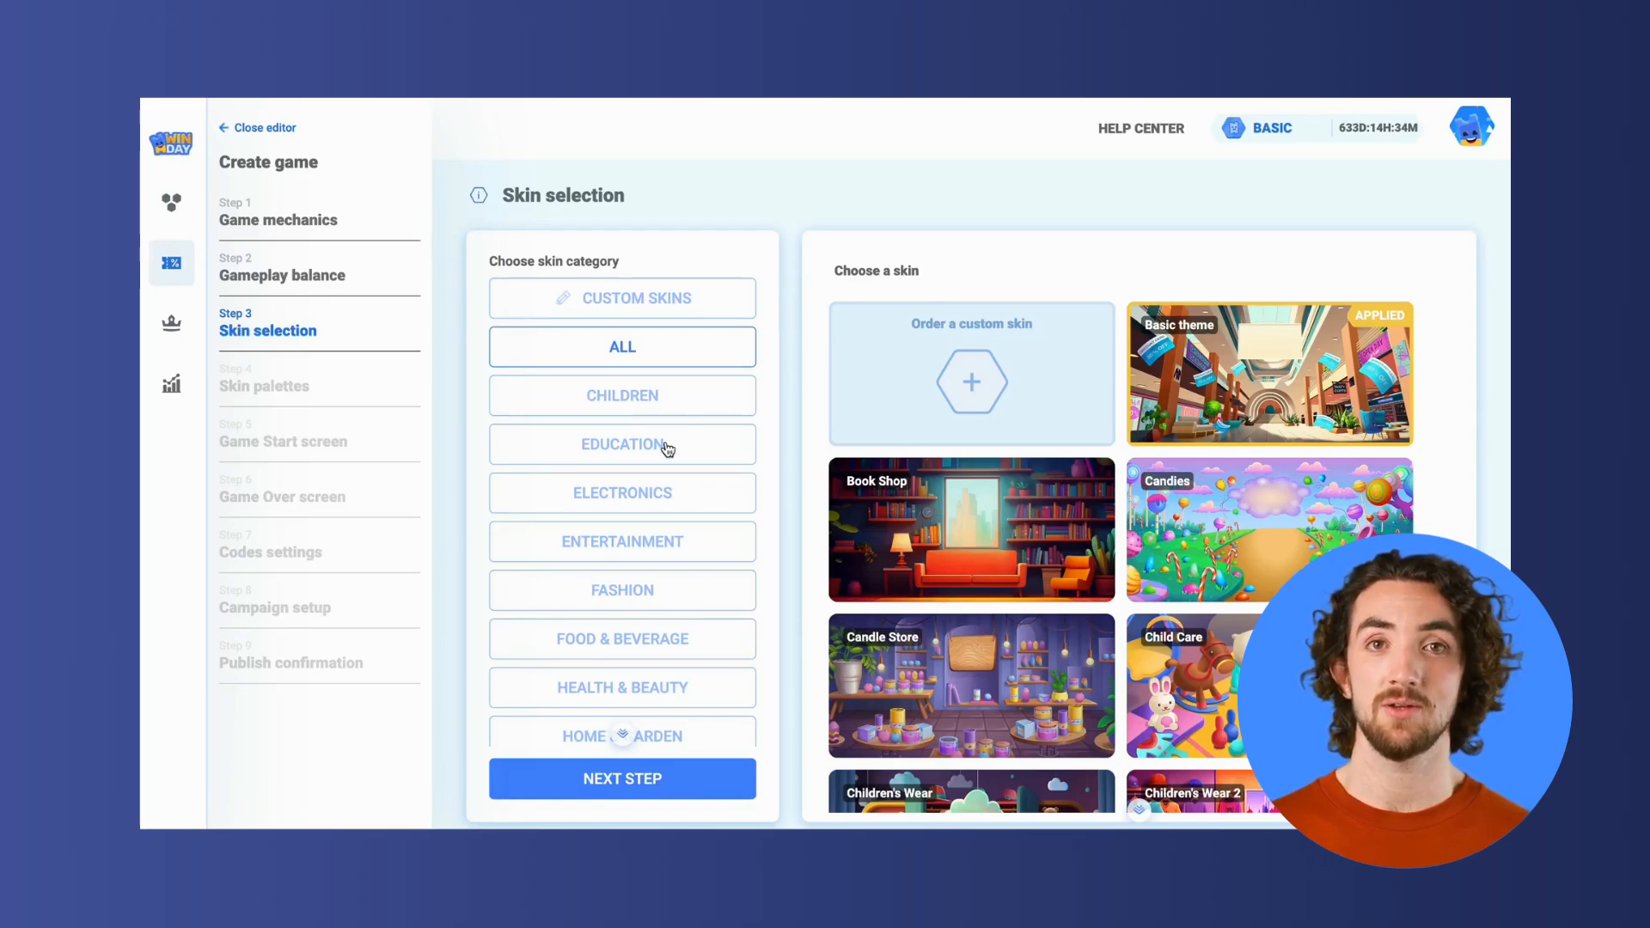
Browse the skin categories and look through the skins available across all categories.
scroll(668, 447, down, 5)
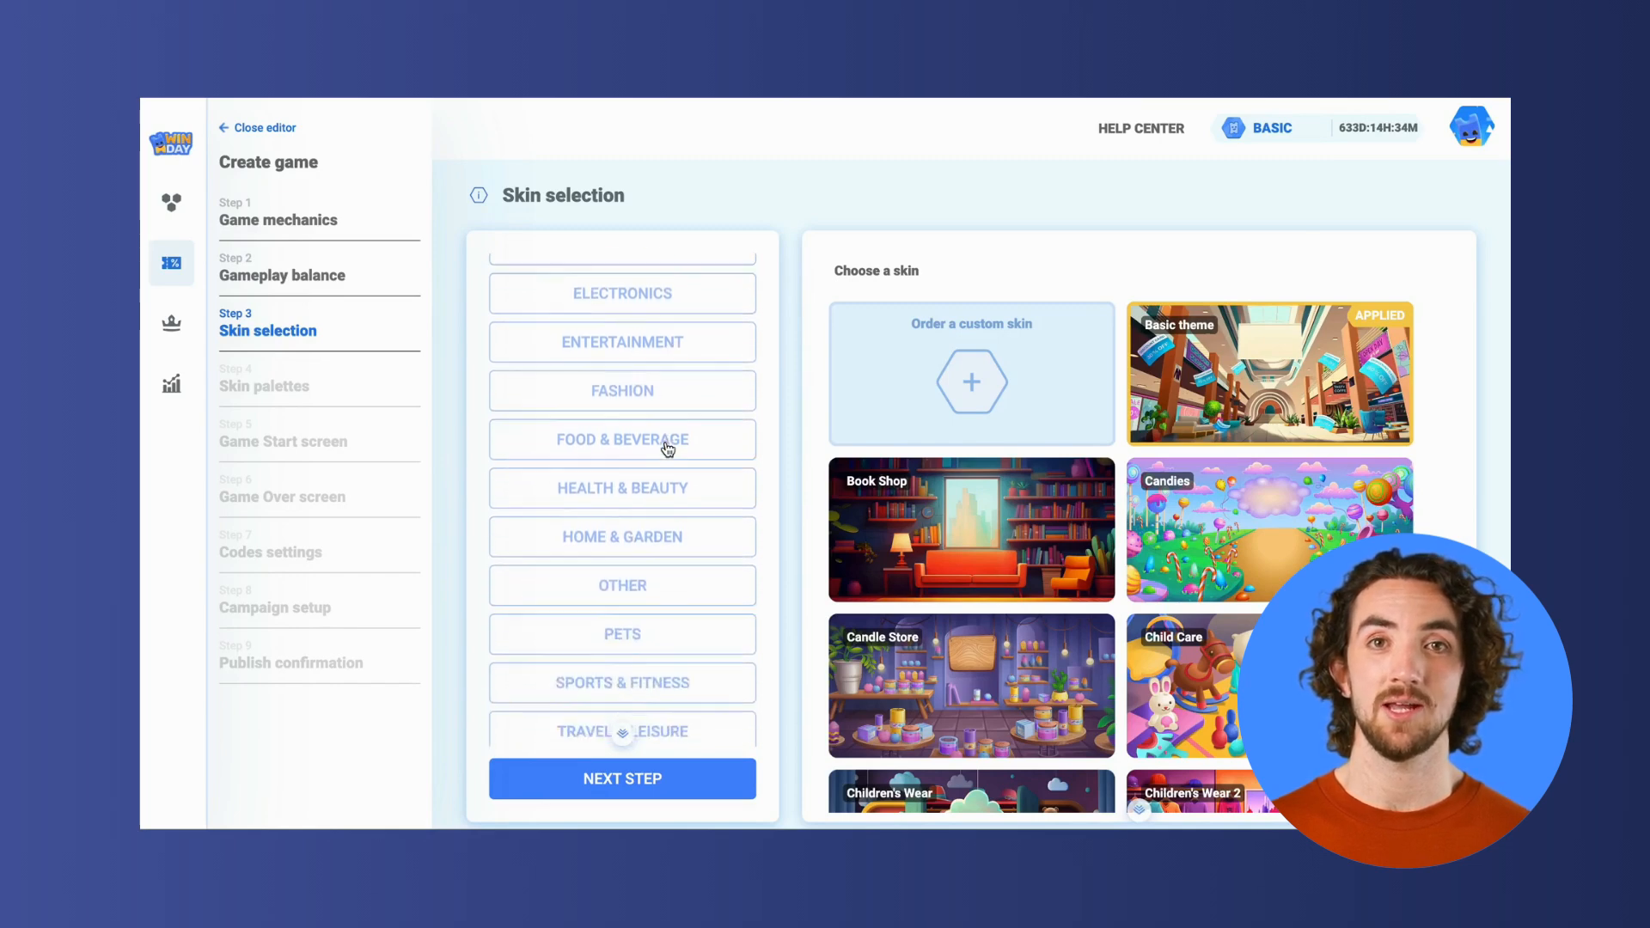
scroll(667, 447, up, 5)
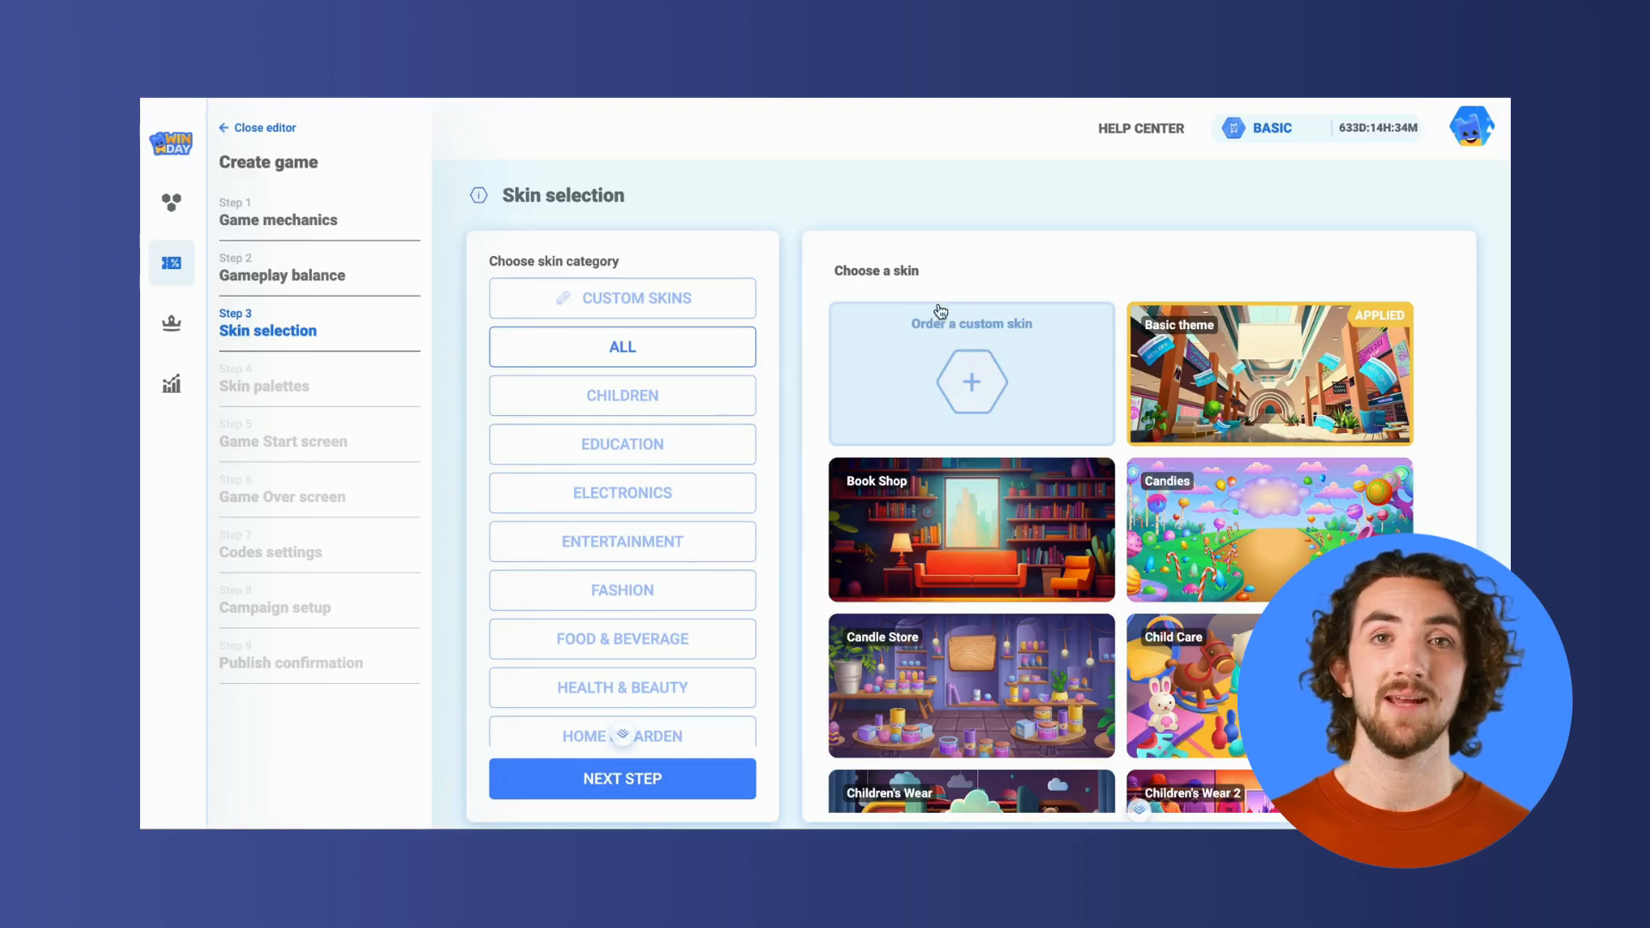
scroll(1092, 275, down, 1)
scroll(1093, 275, down, 7)
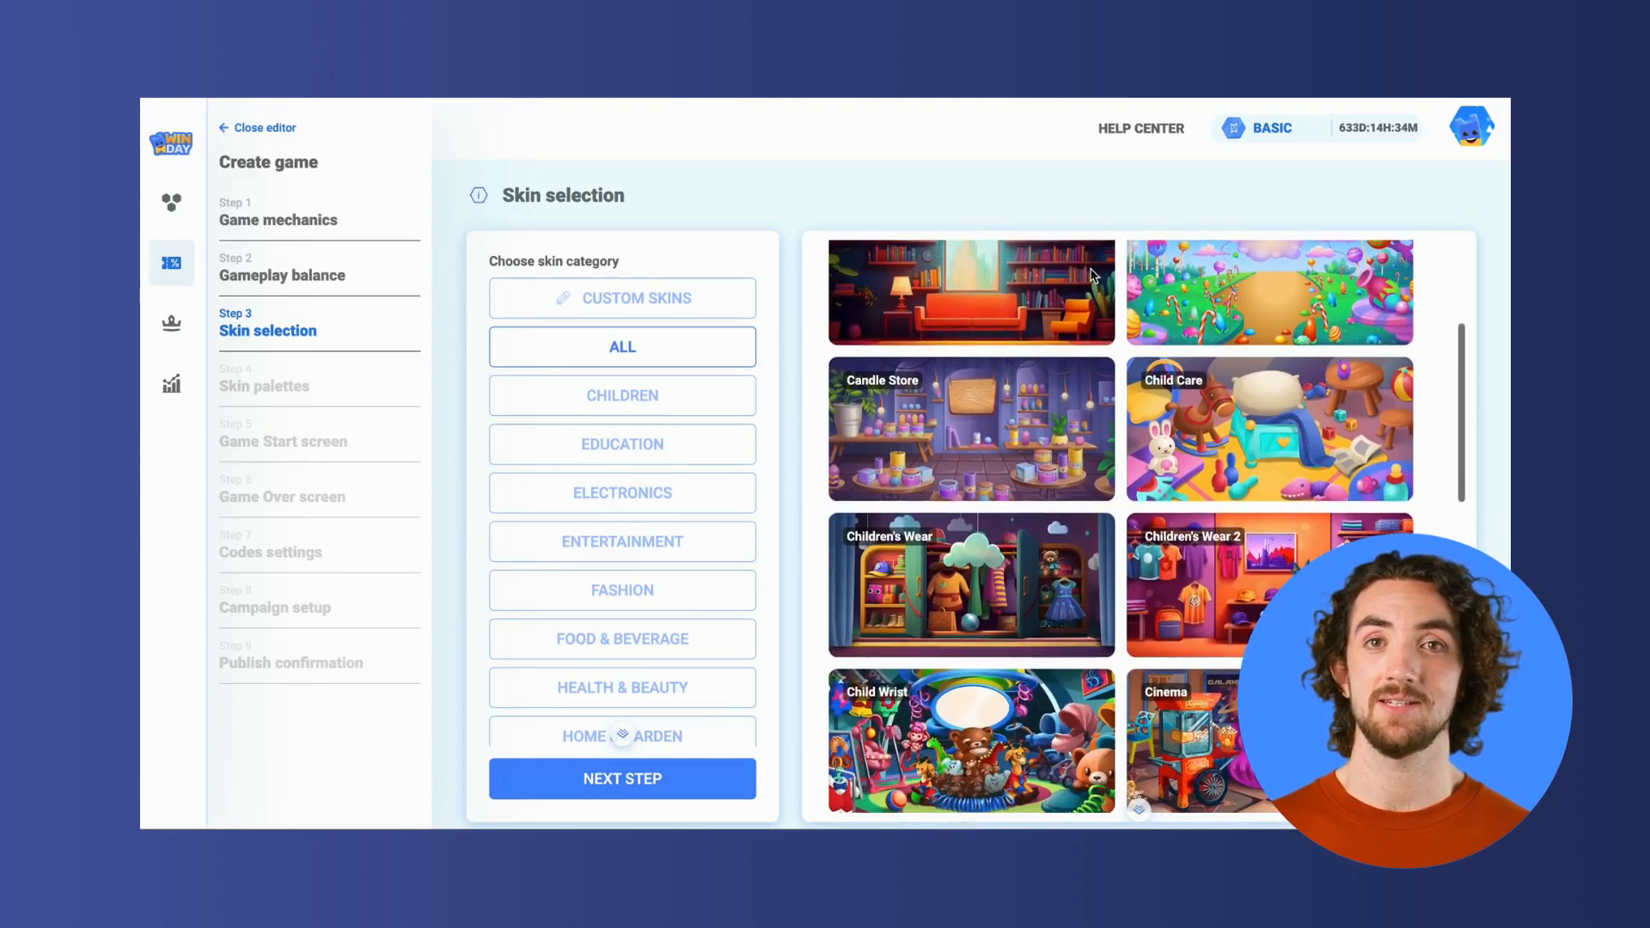
scroll(1096, 273, down, 4)
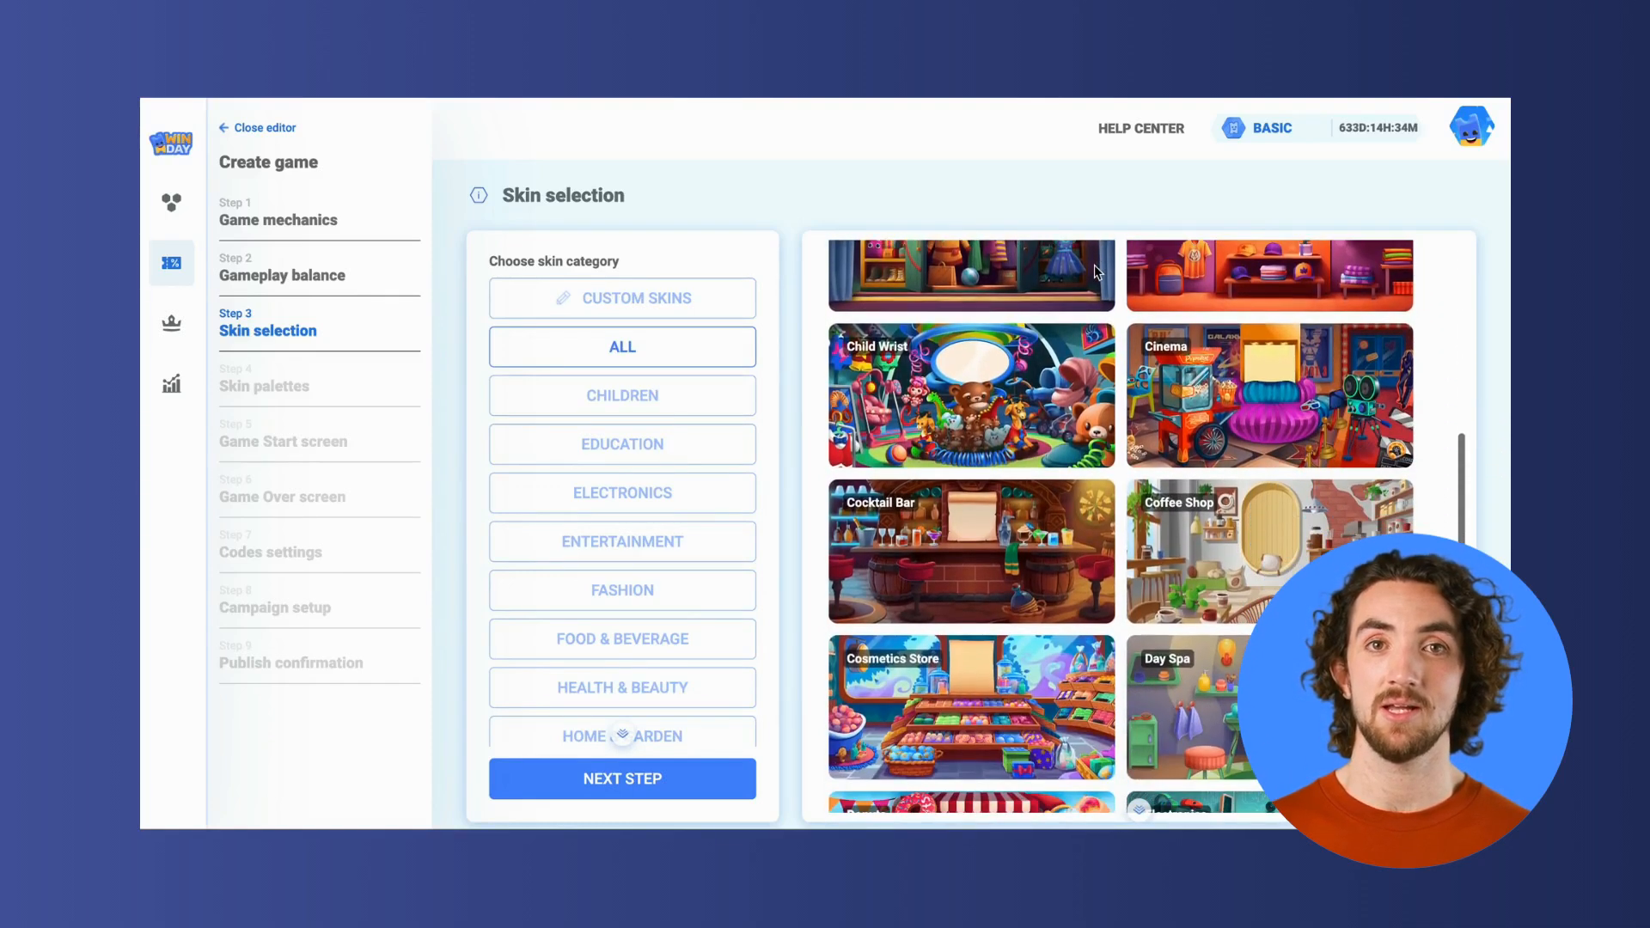
scroll(1096, 273, down, 2)
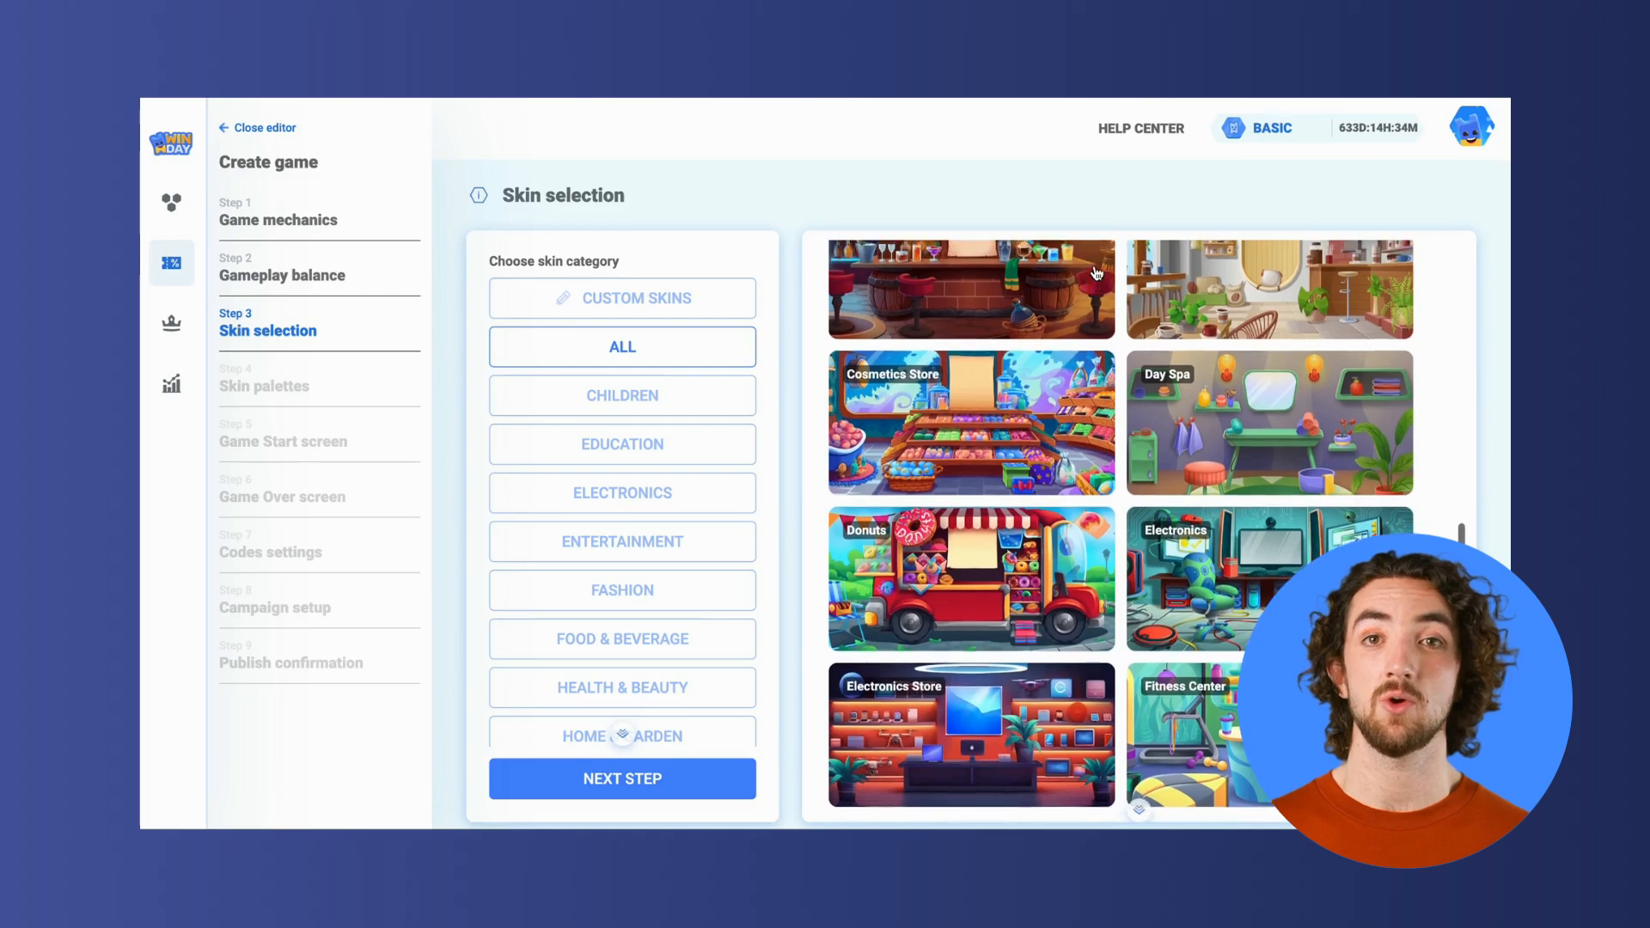
scroll(945, 559, up, 8)
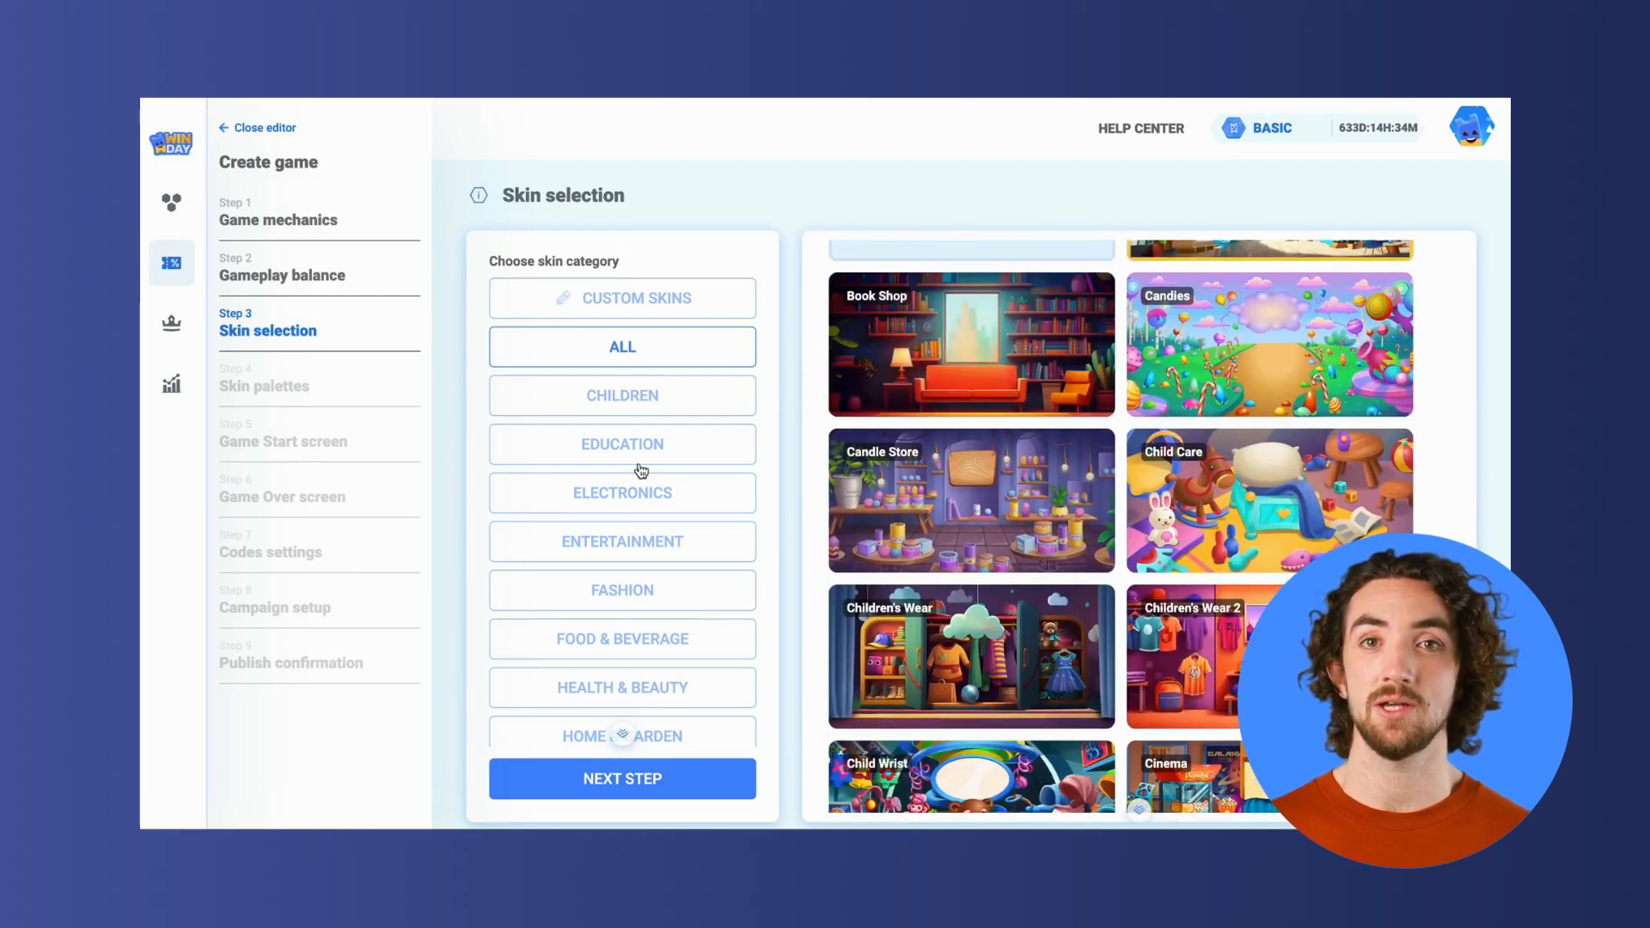
Preview and apply the Children's Wear 2 skin from the Fashion category, and proceed to the skin palettes.
click(621, 591)
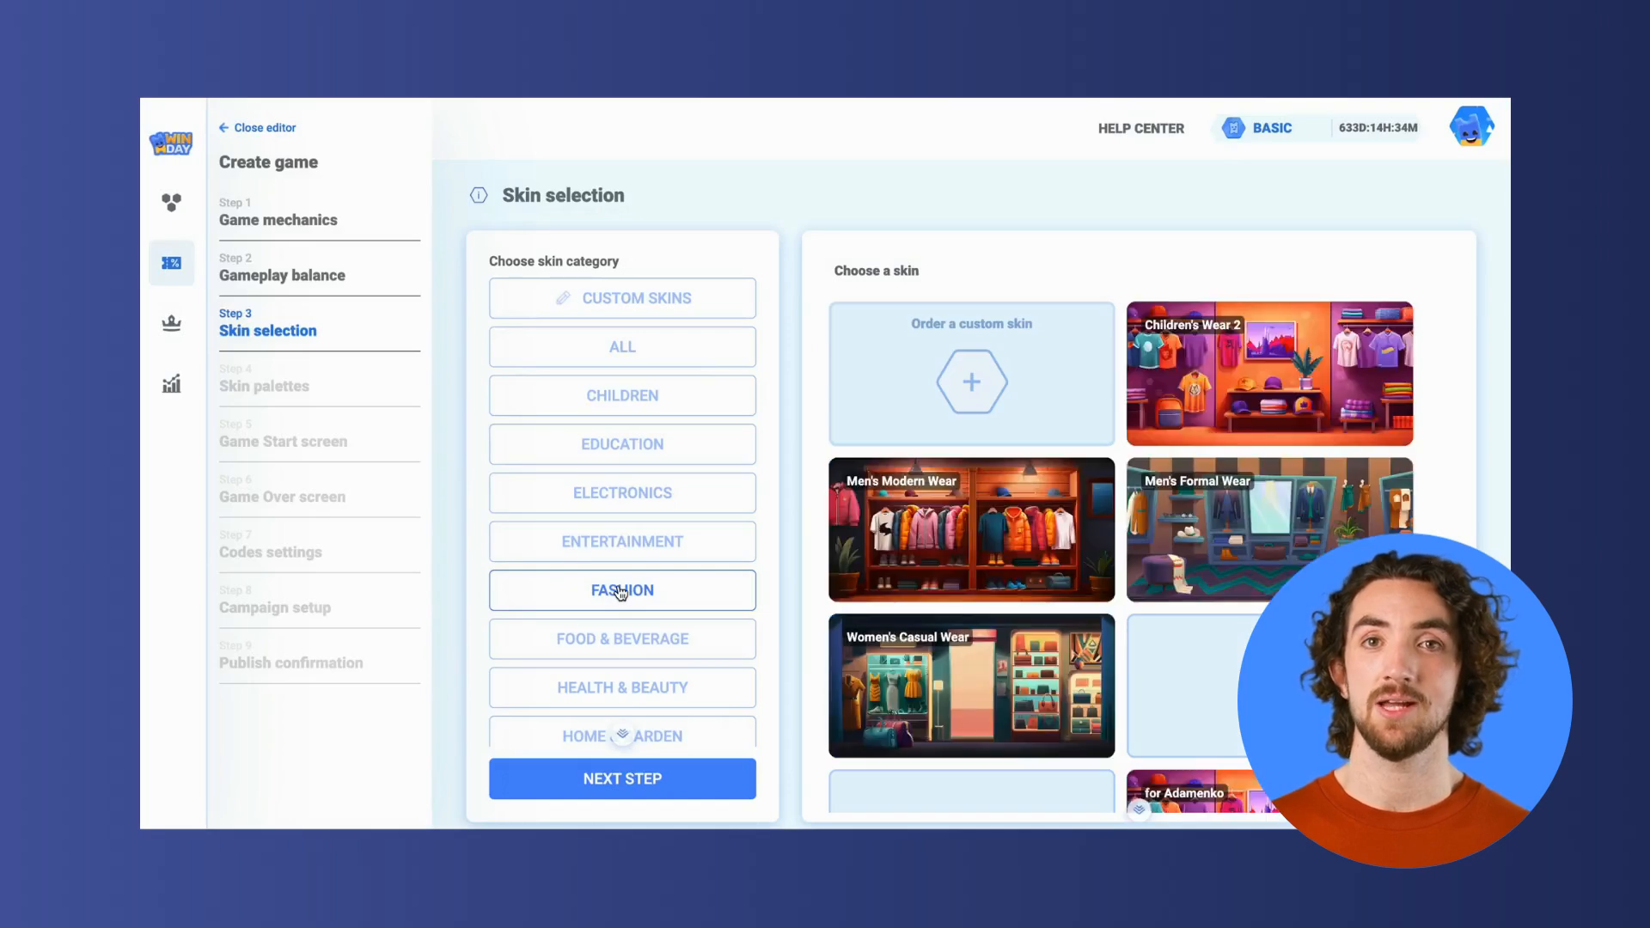
mouse_move(1280, 387)
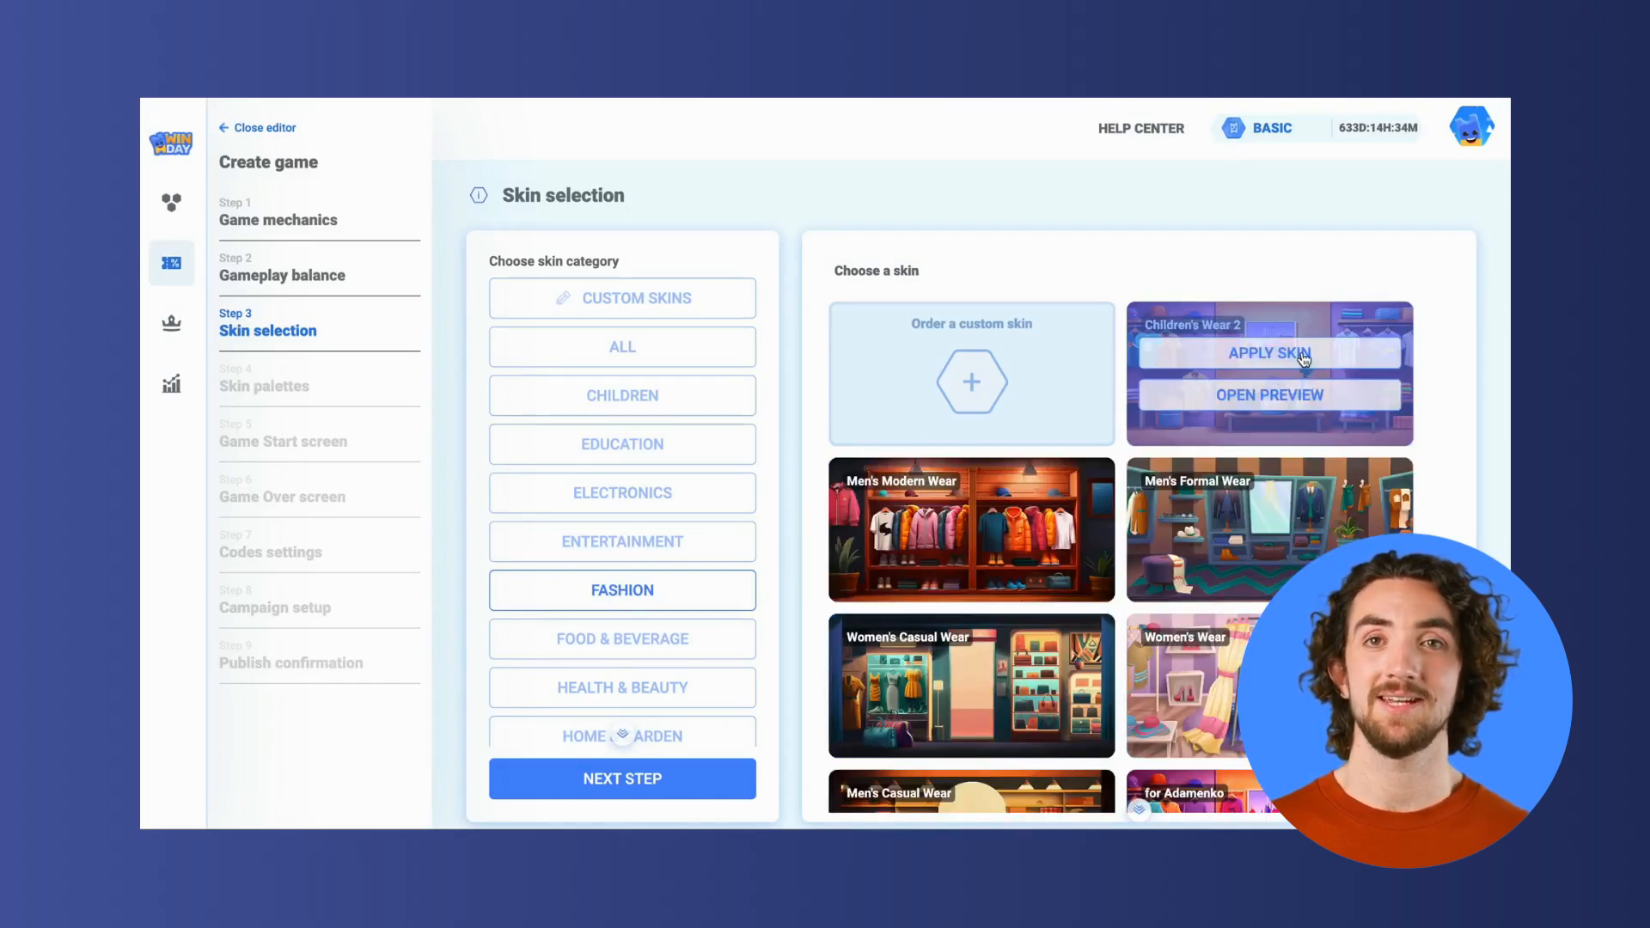
click(1289, 394)
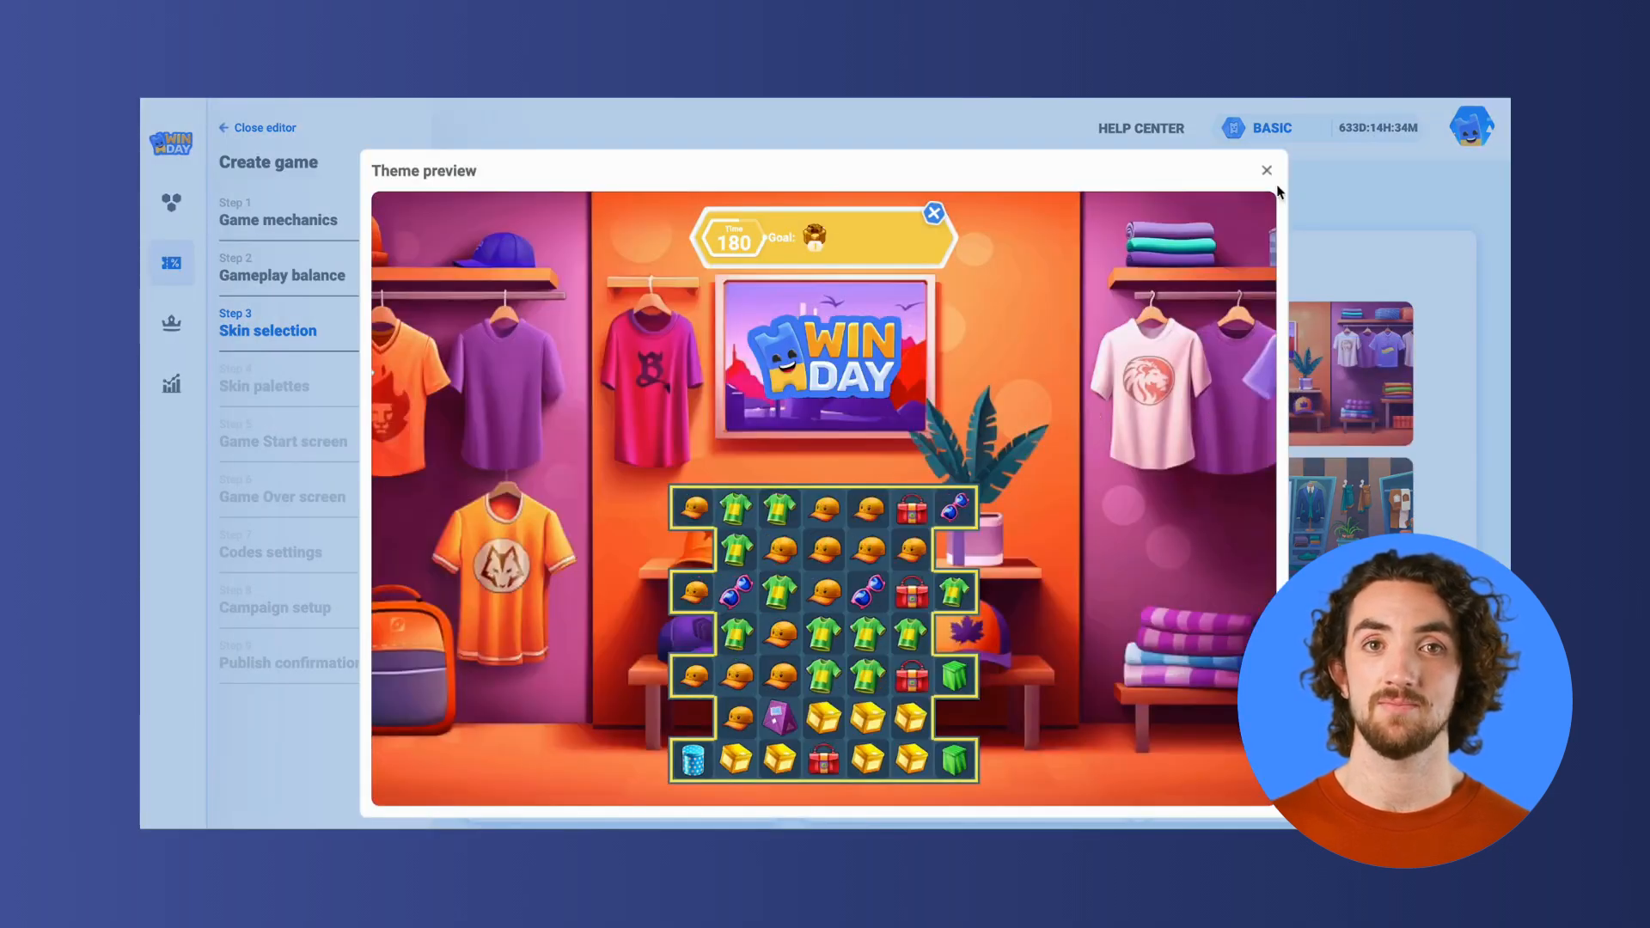
click(1267, 170)
click(1287, 361)
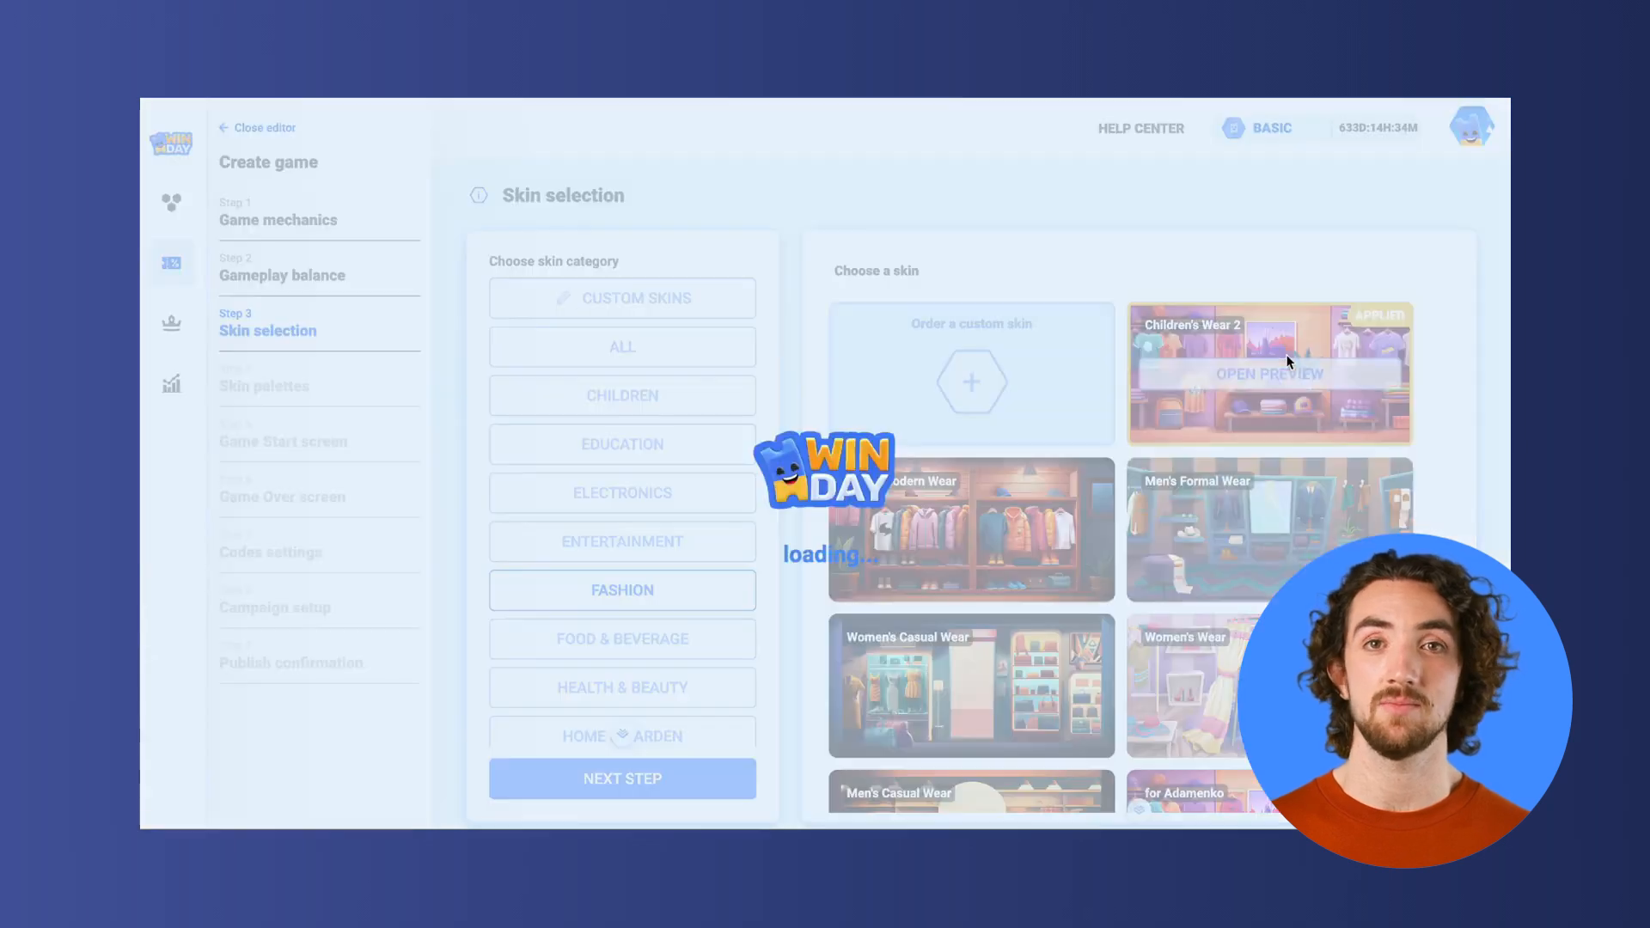
click(624, 779)
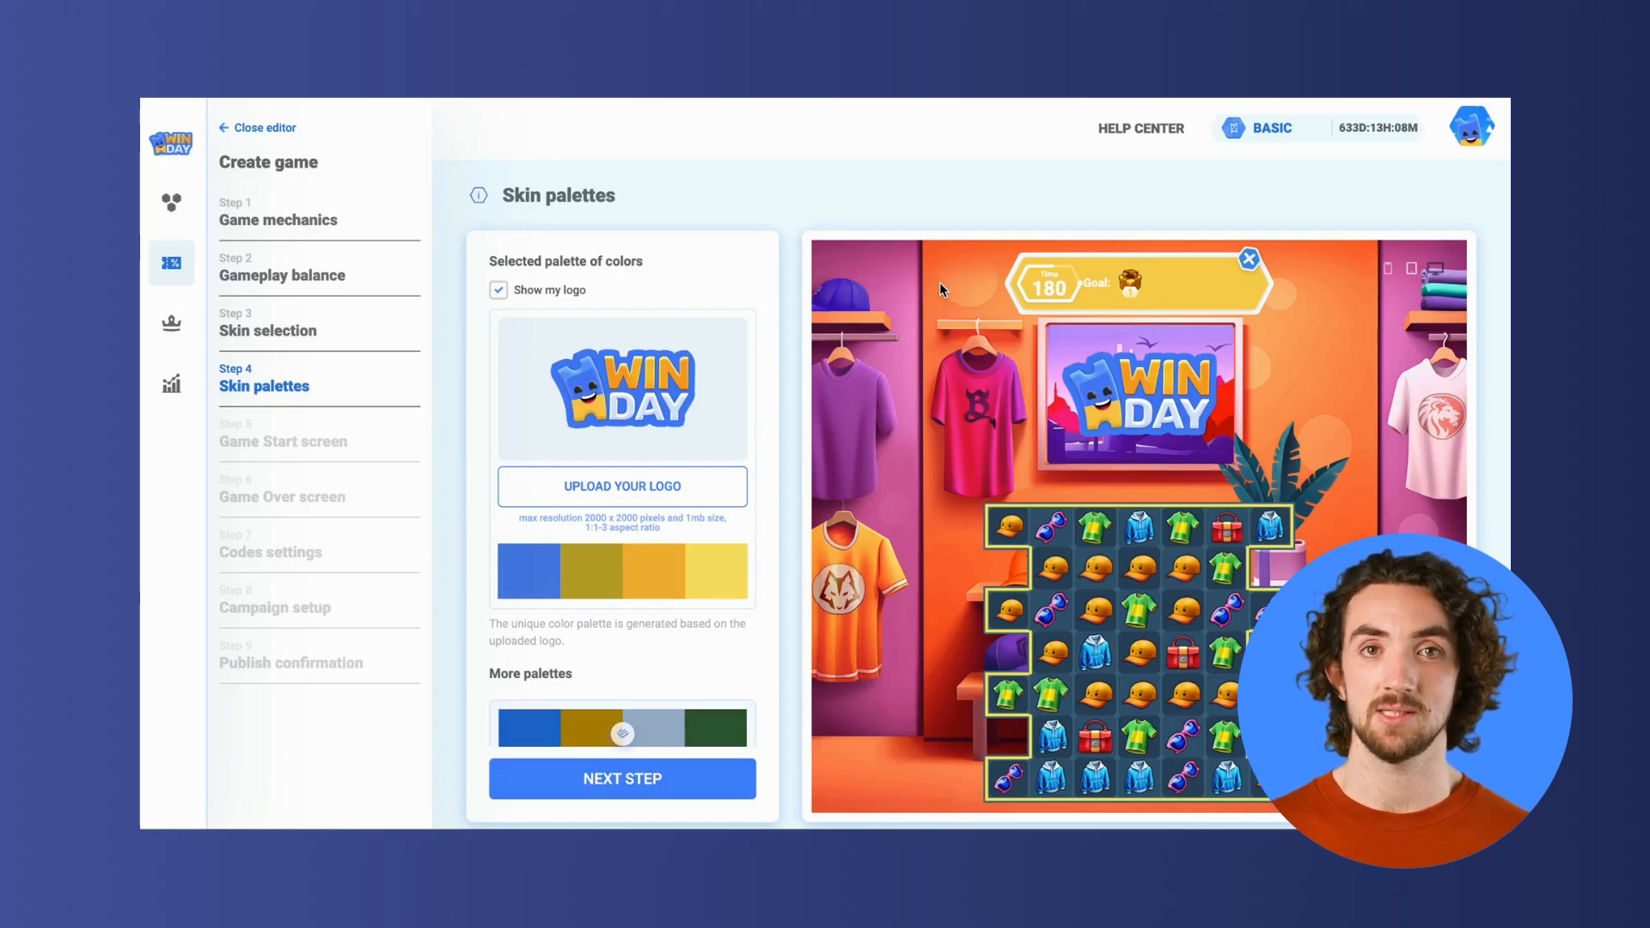
Upload my-logo-1.png from the 0 winday folder as the game's logo.
click(666, 480)
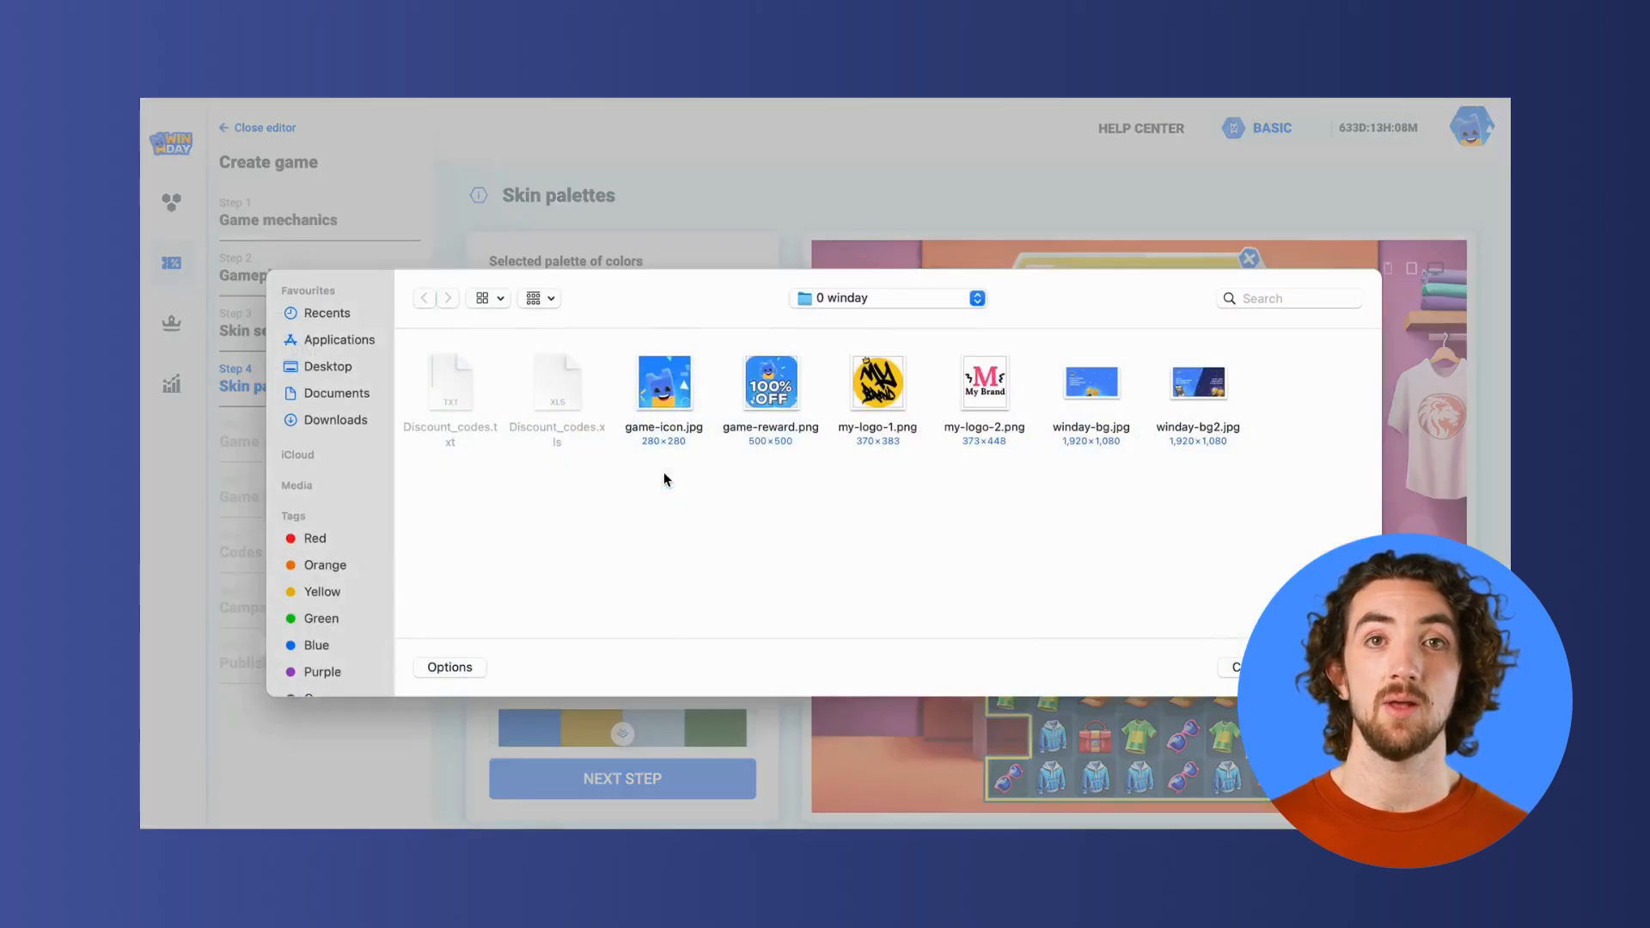
click(870, 391)
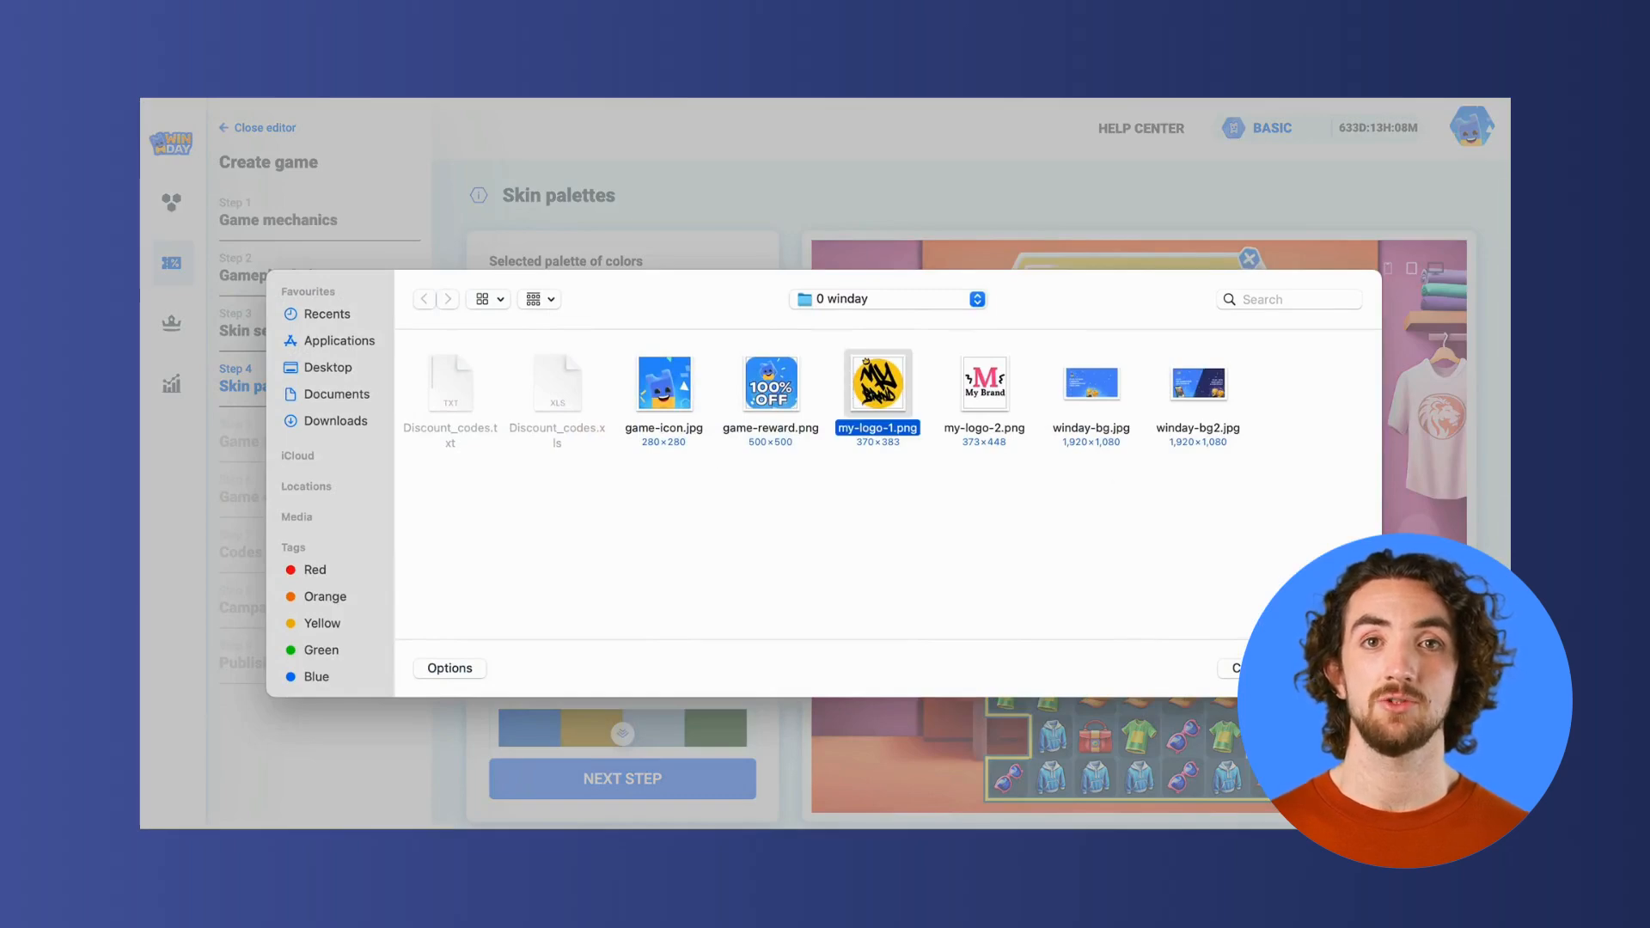
click(1328, 669)
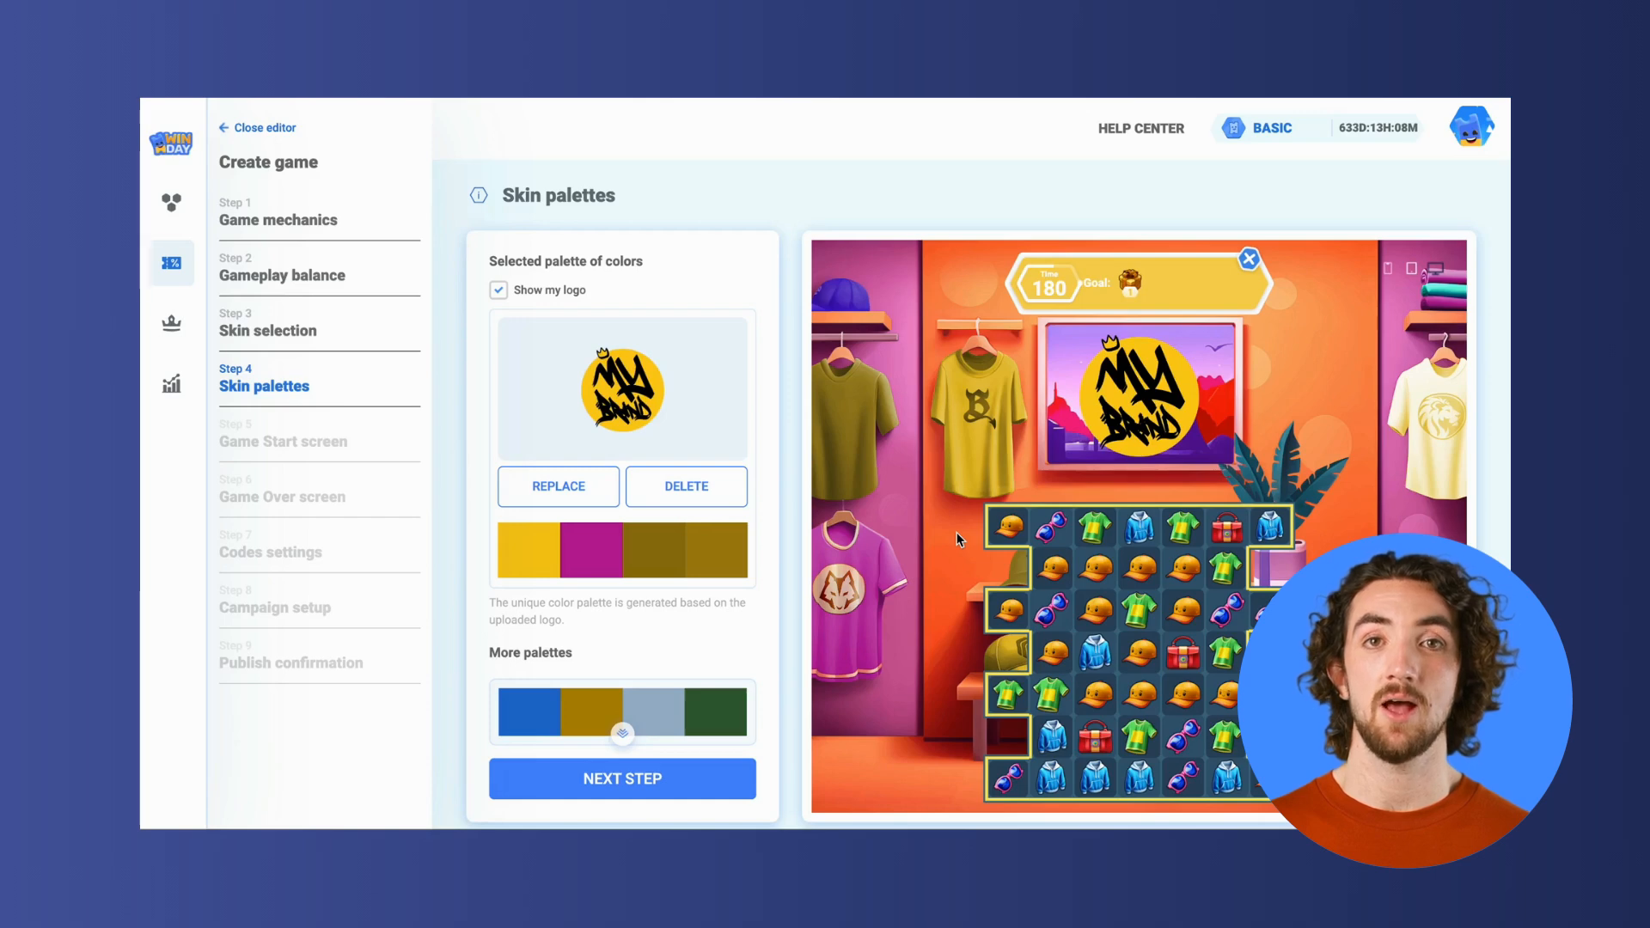
Examine the additional color palettes and the color-change options for the first color of the logo palette.
mouse_move(688, 696)
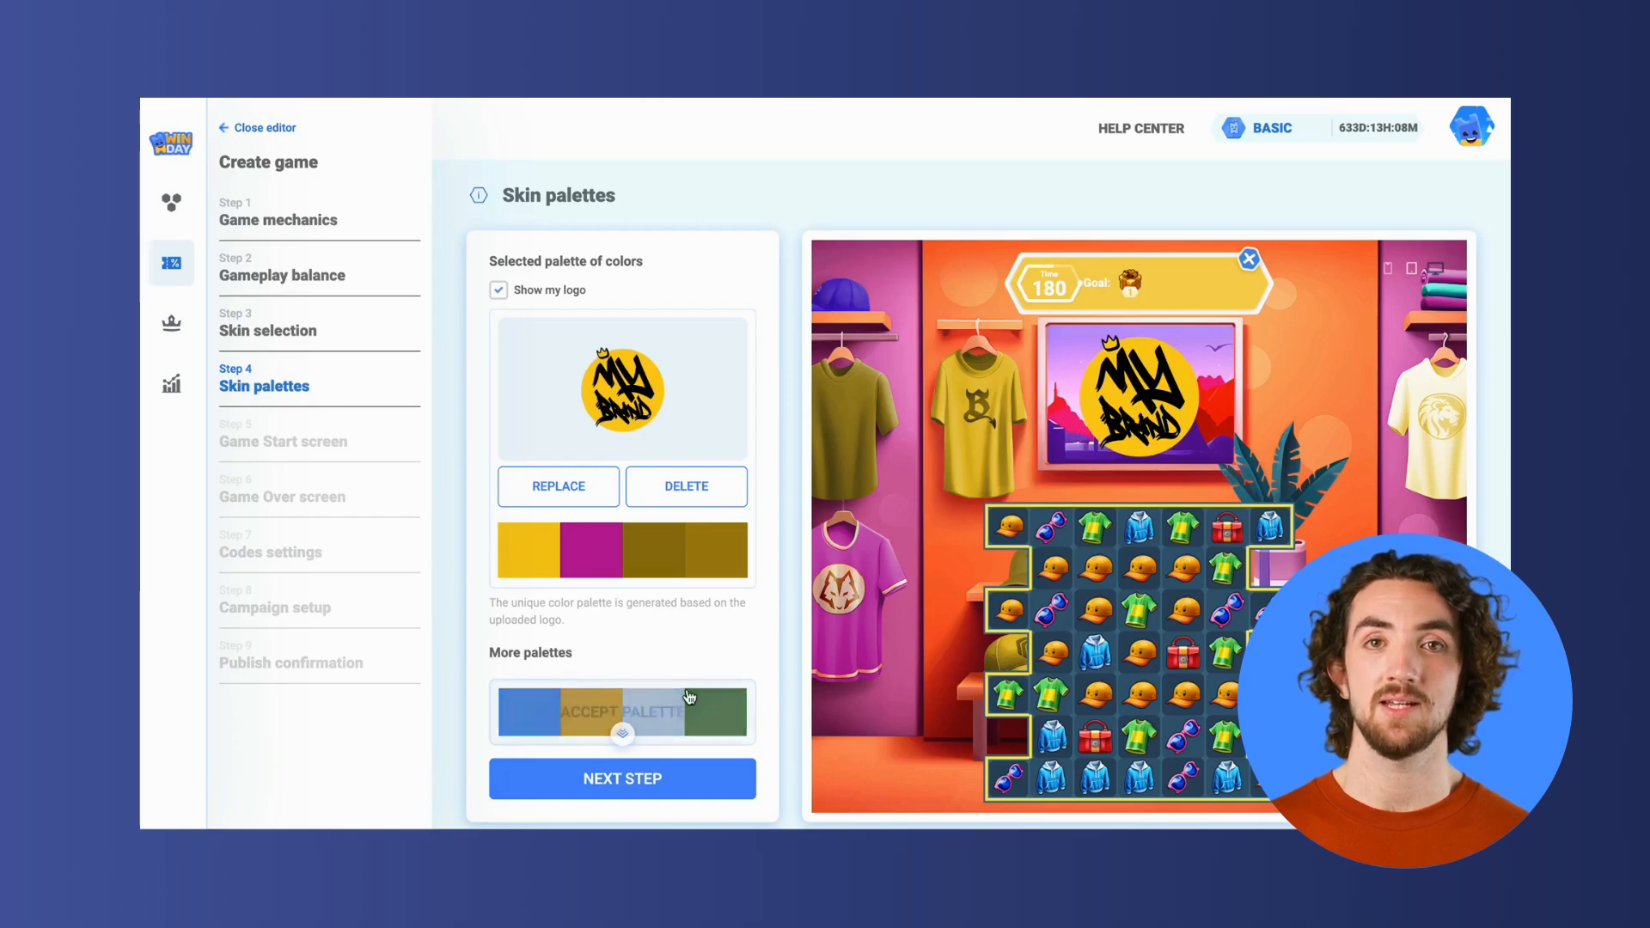
scroll(689, 696, down, 1)
scroll(689, 696, down, 5)
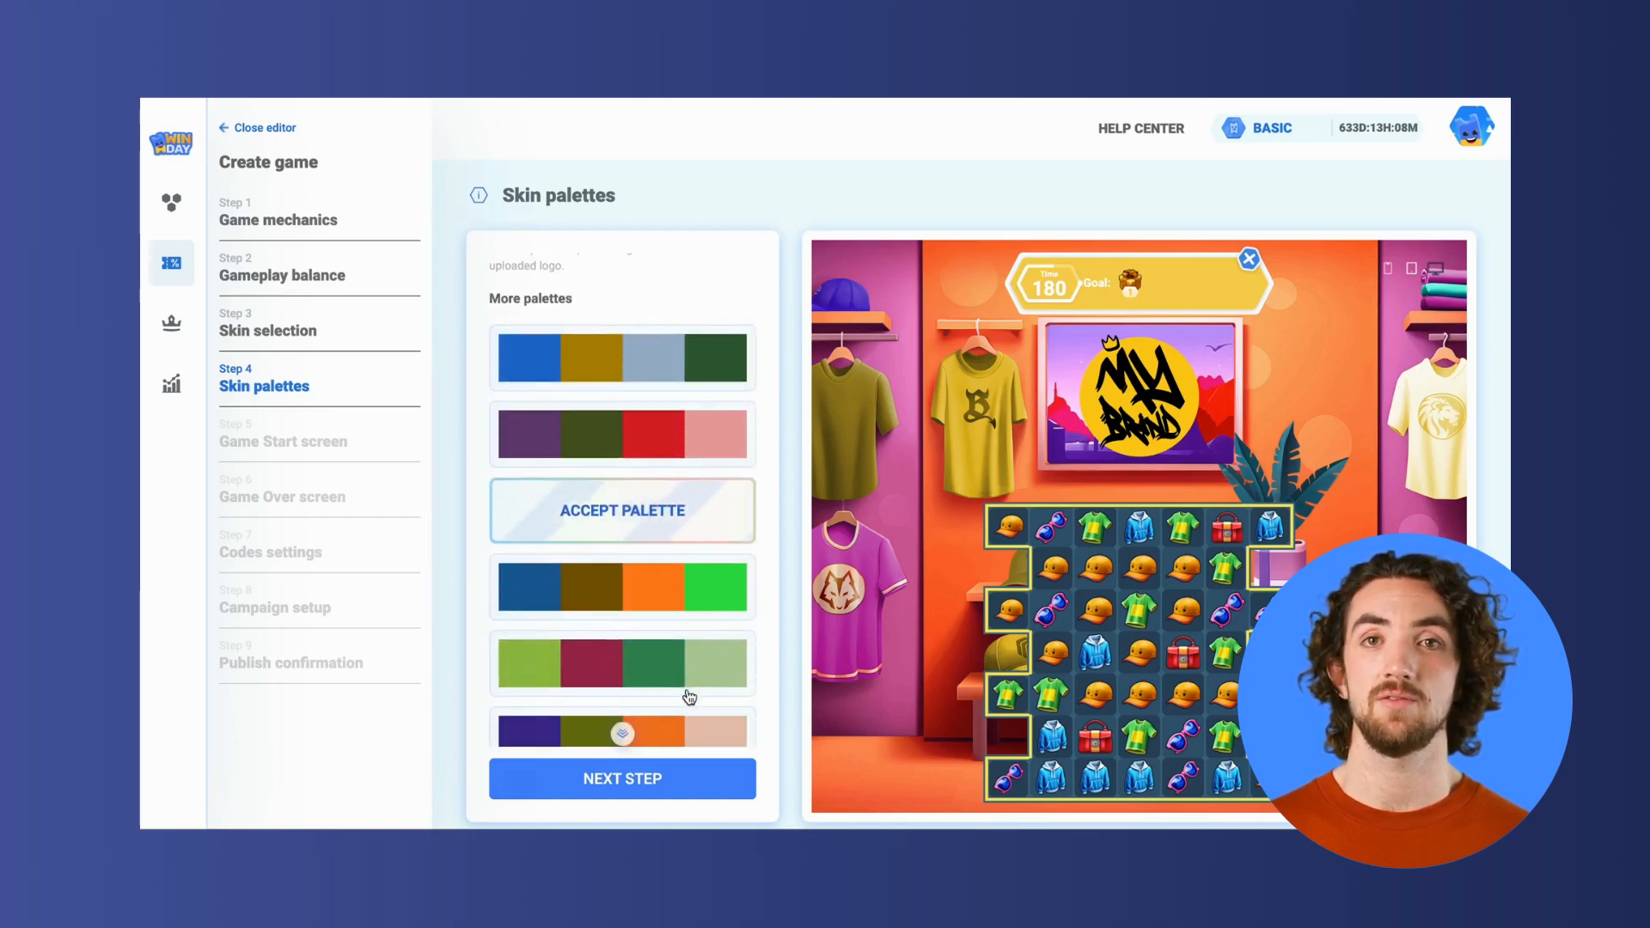
scroll(689, 696, down, 3)
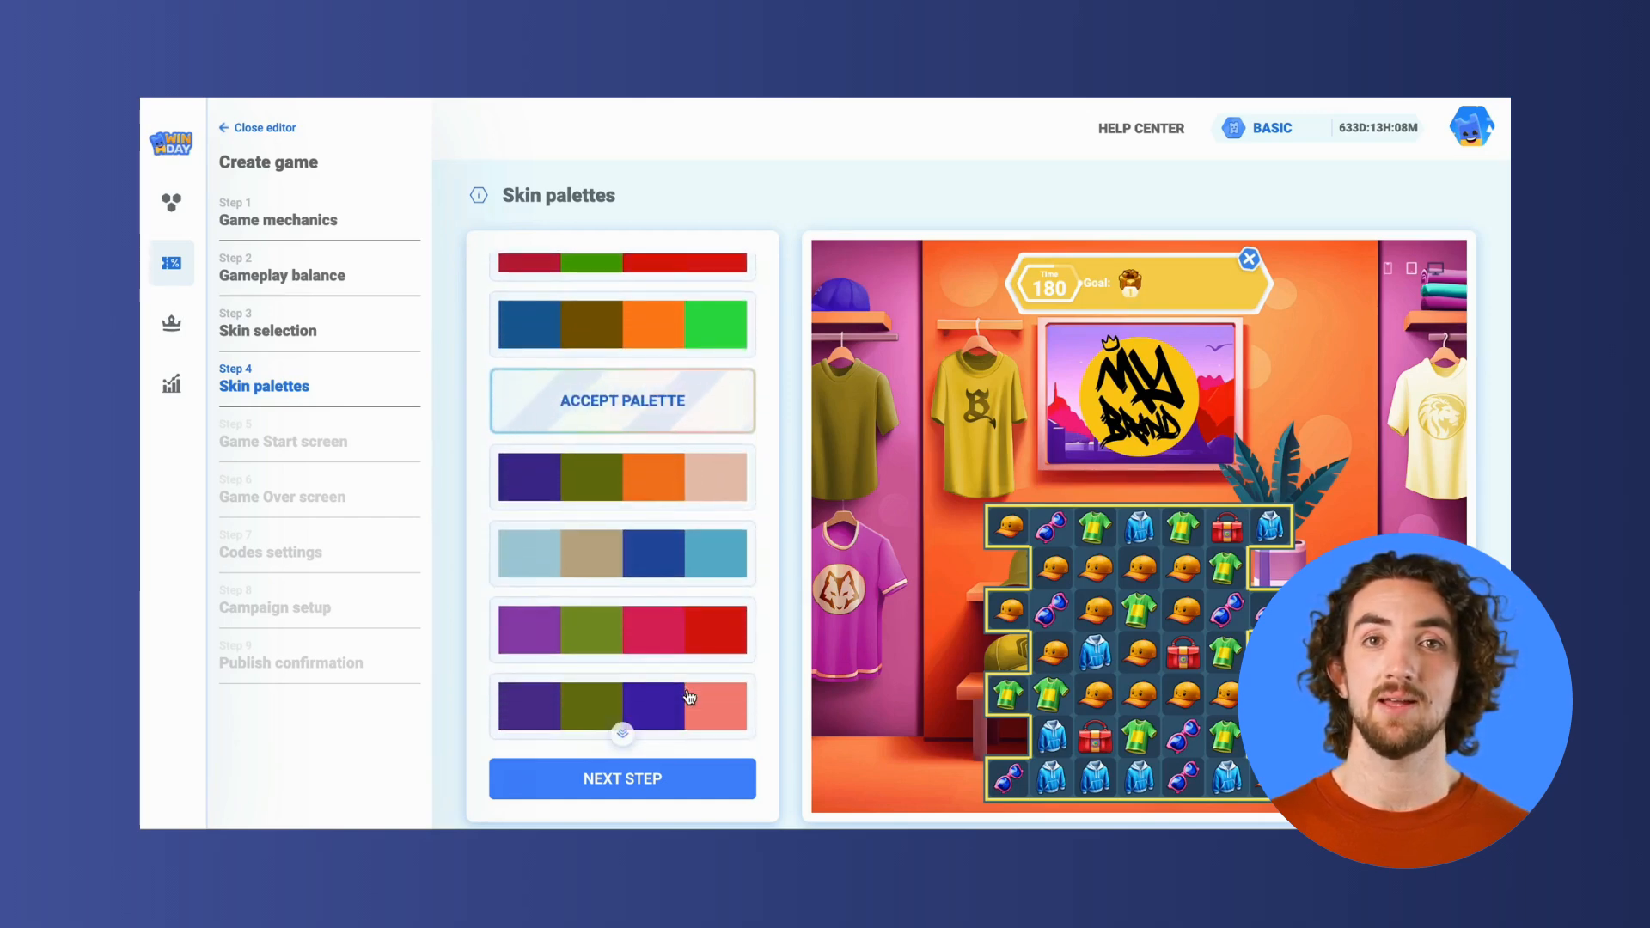
scroll(679, 687, up, 9)
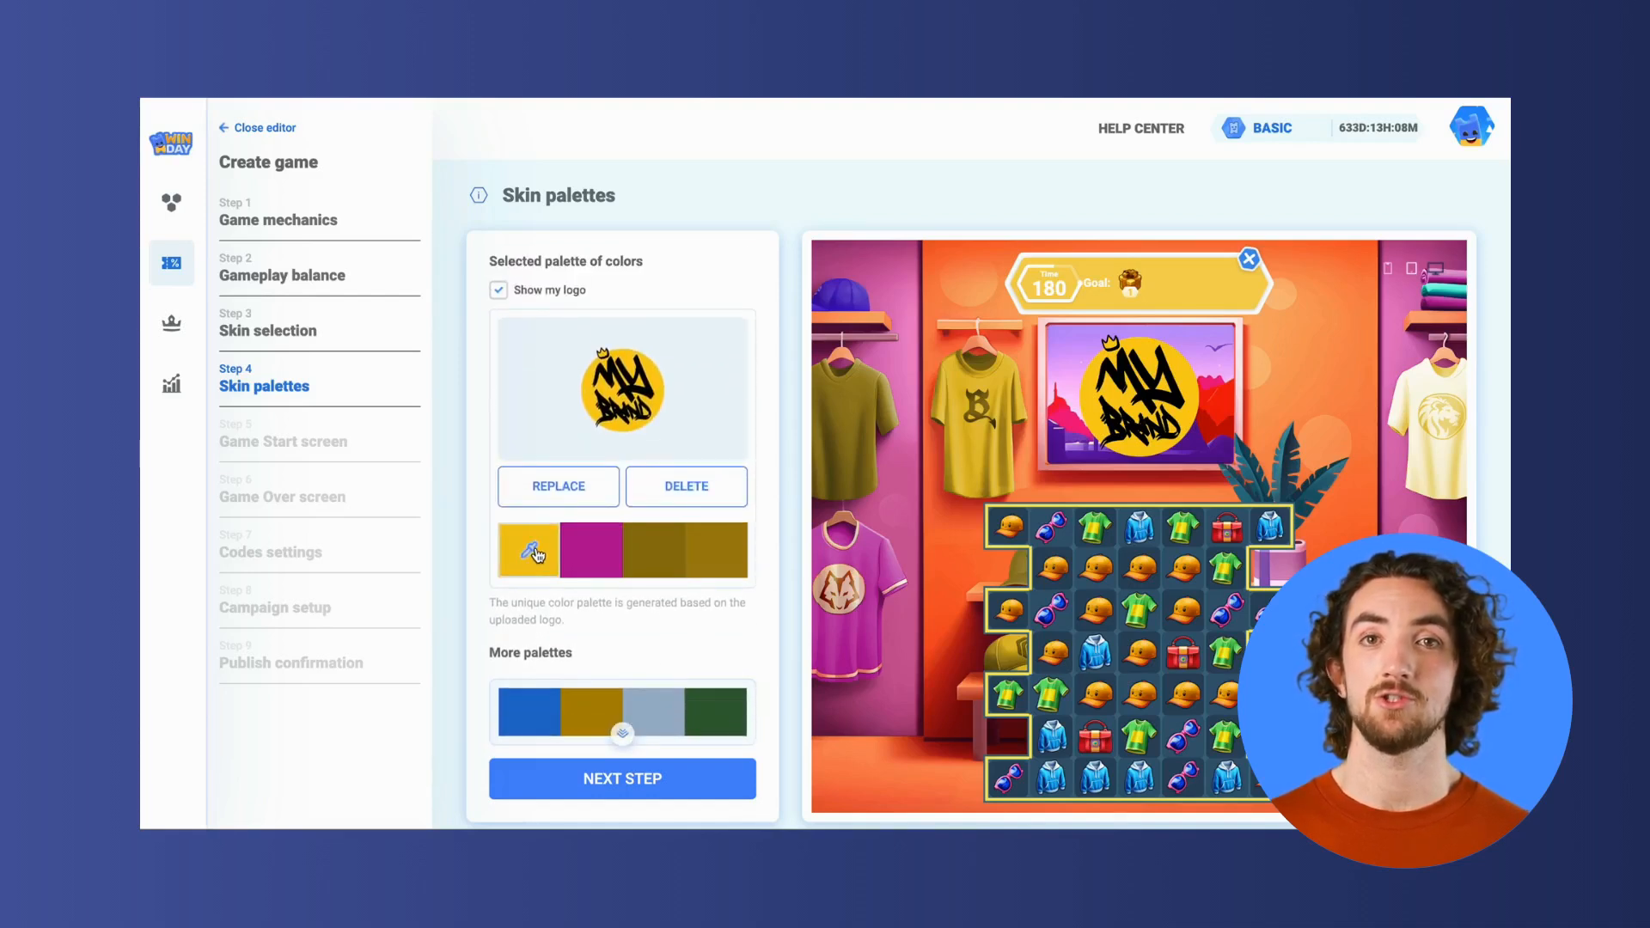
click(534, 555)
scroll(639, 660, down, 2)
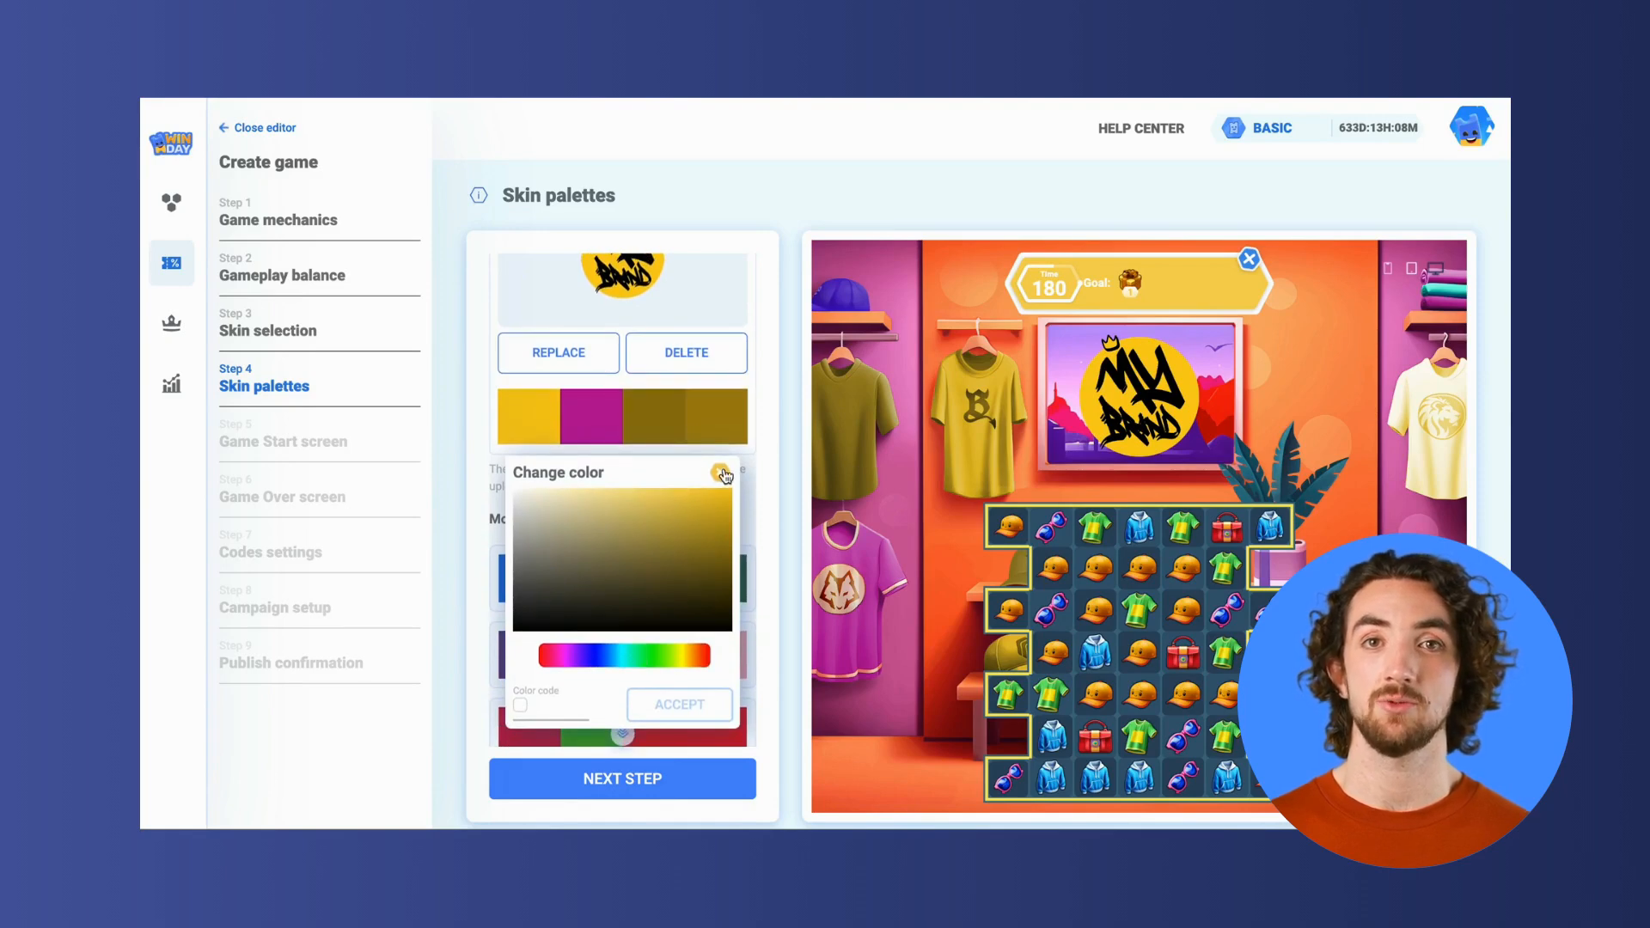
click(720, 473)
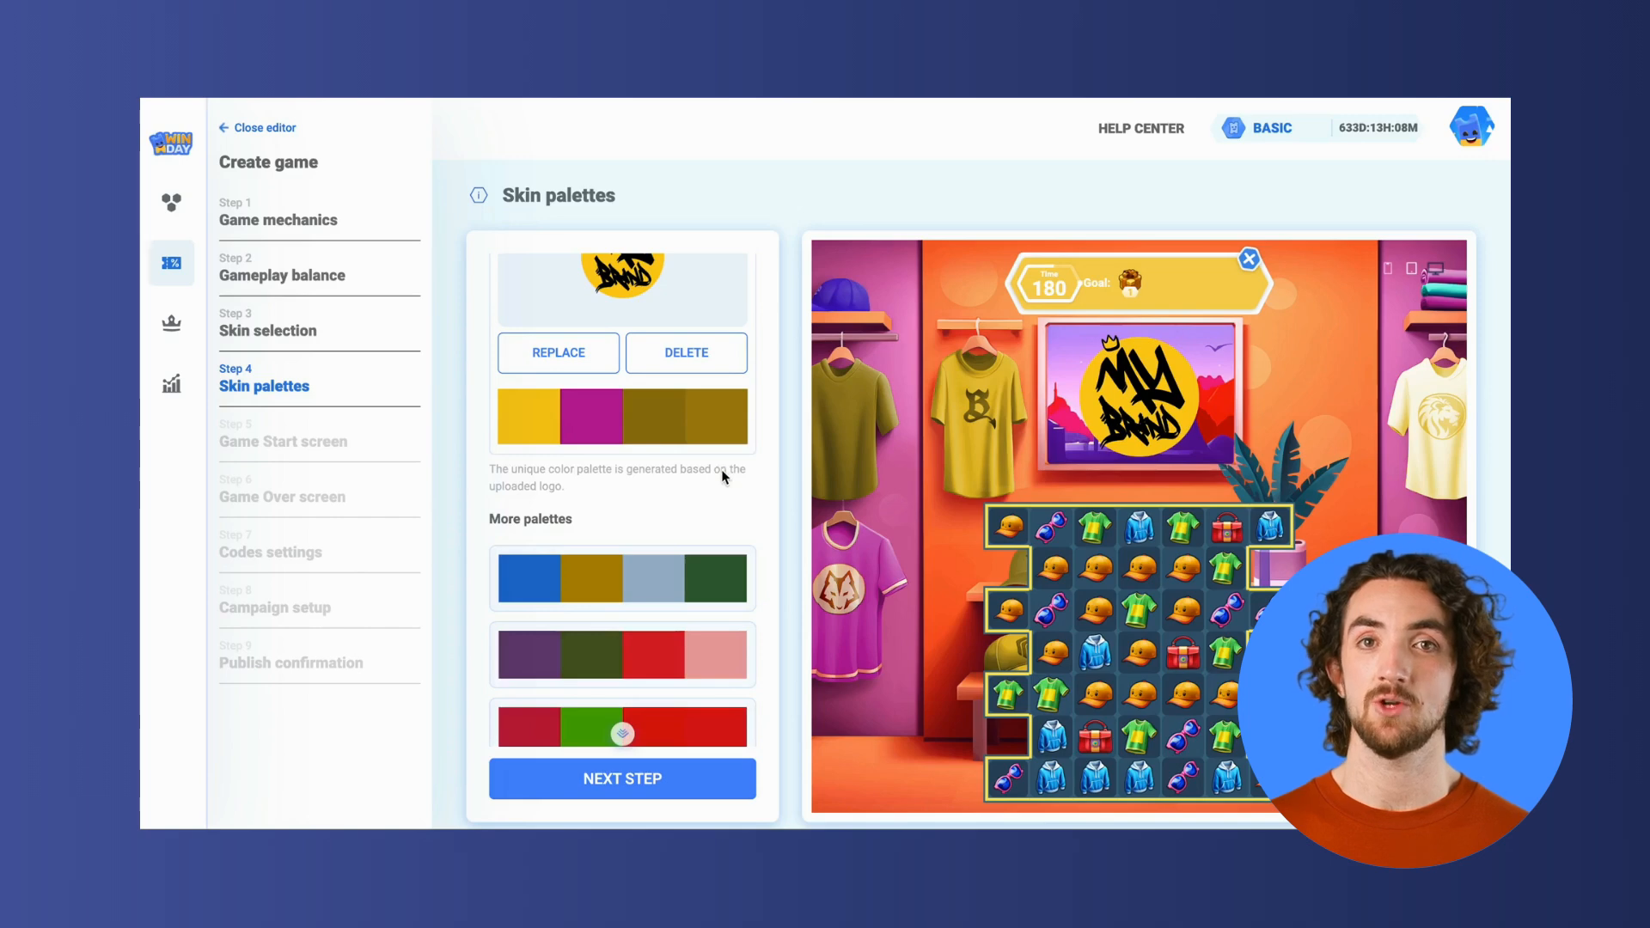
scroll(720, 471, up, 2)
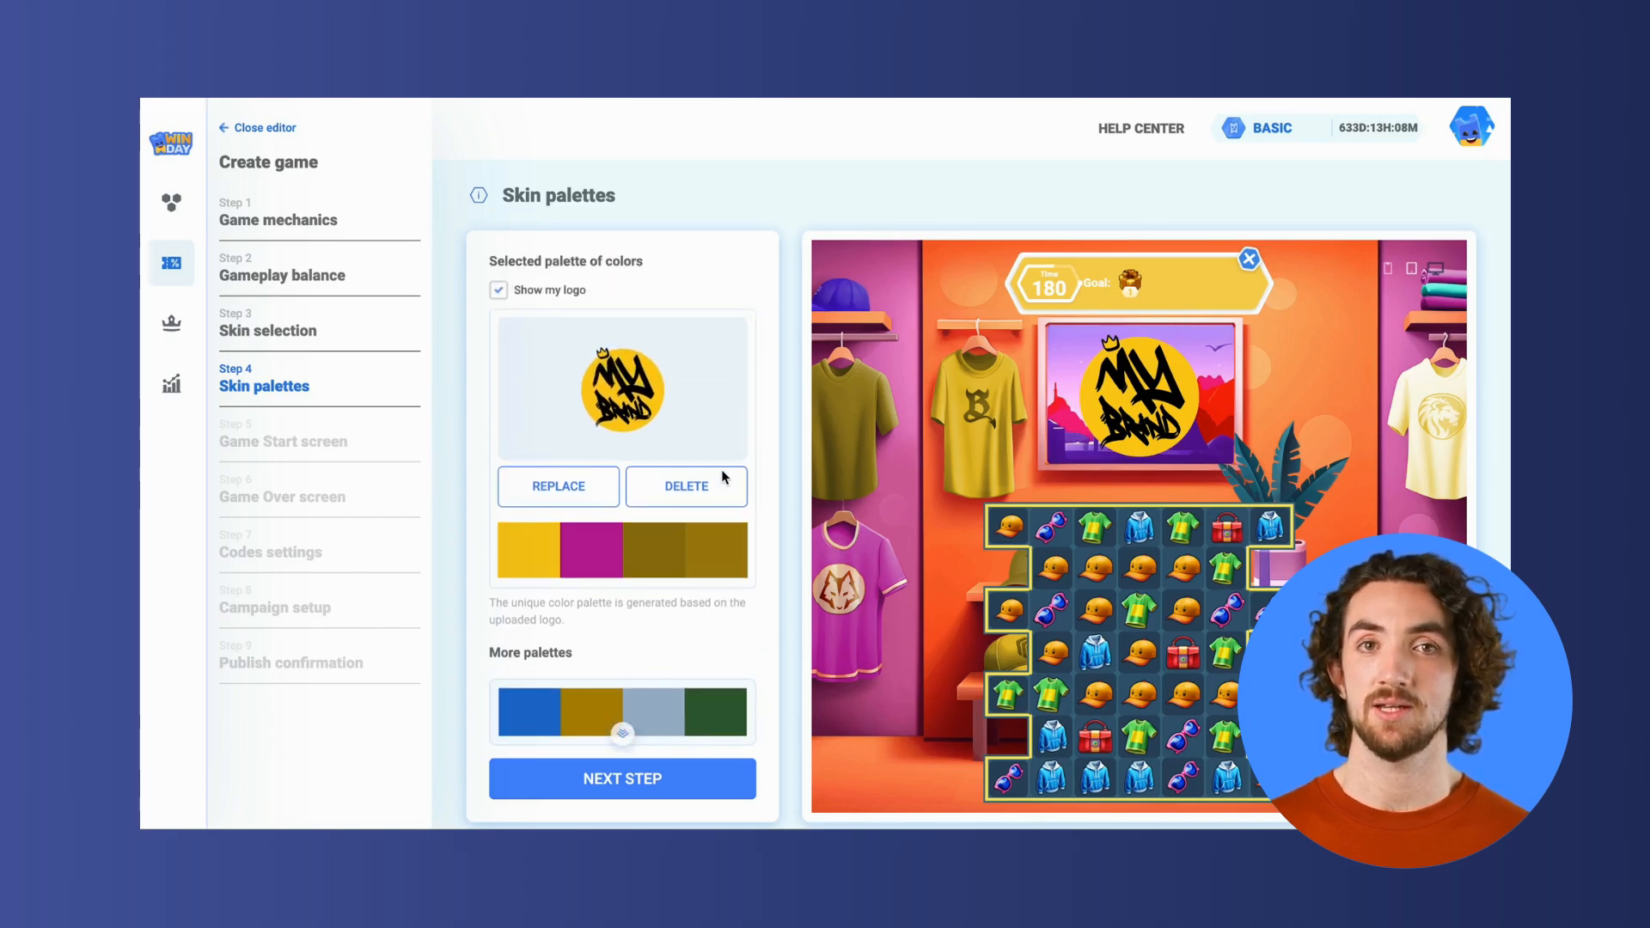
Hide the logo, show it again, and proceed to the Game Start screen settings.
click(499, 291)
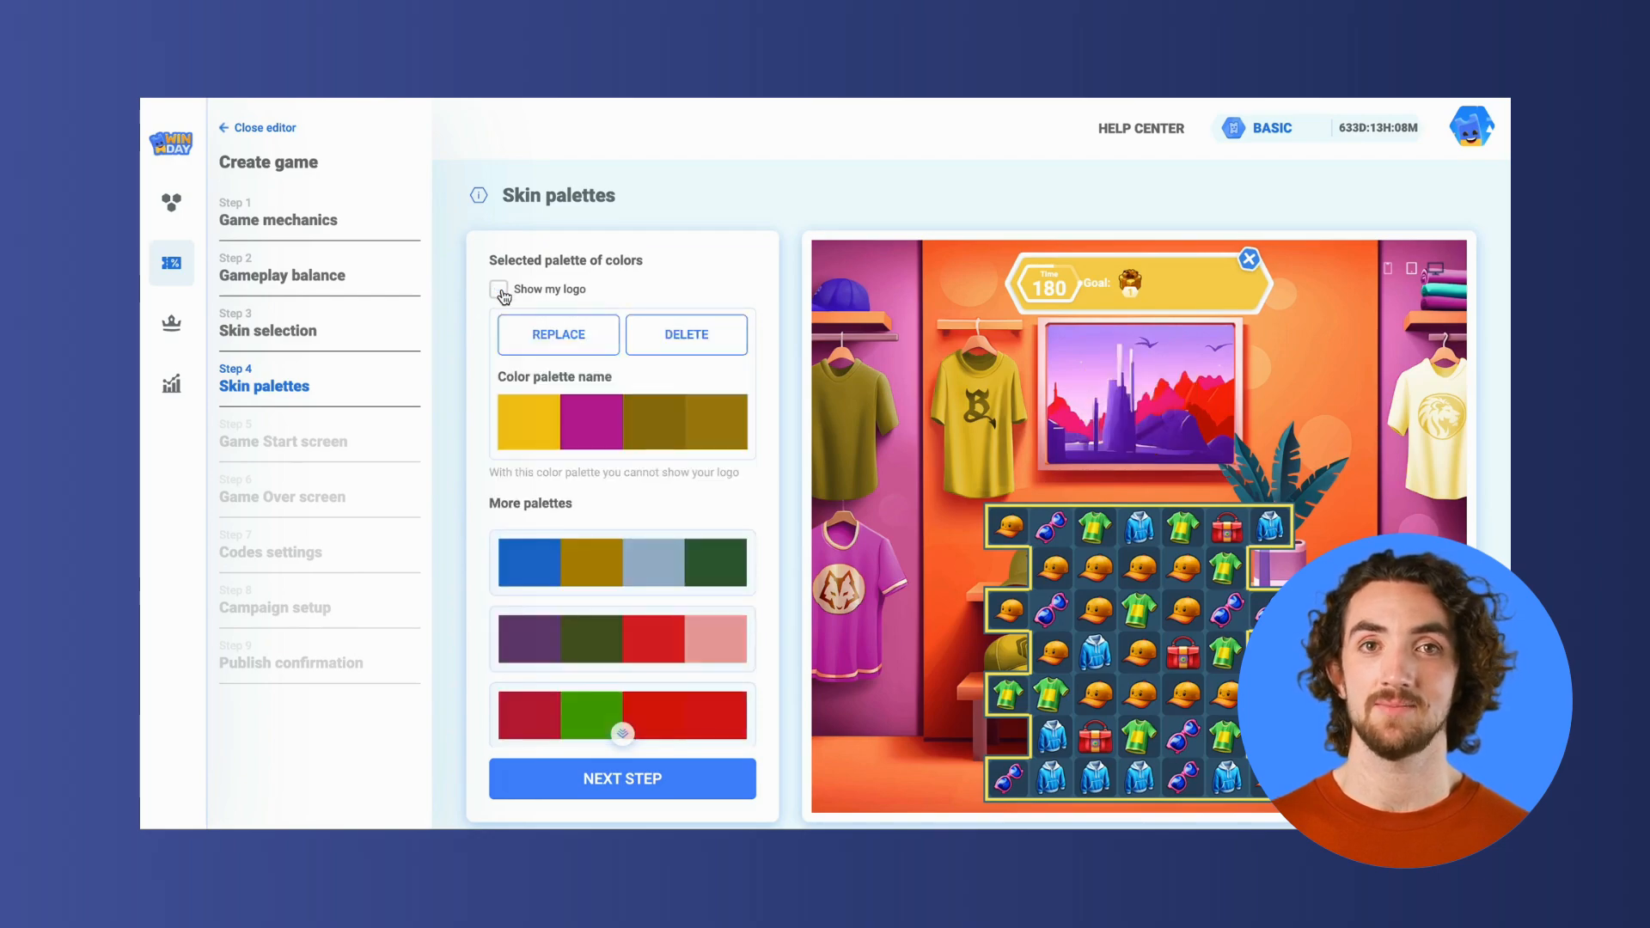
click(499, 290)
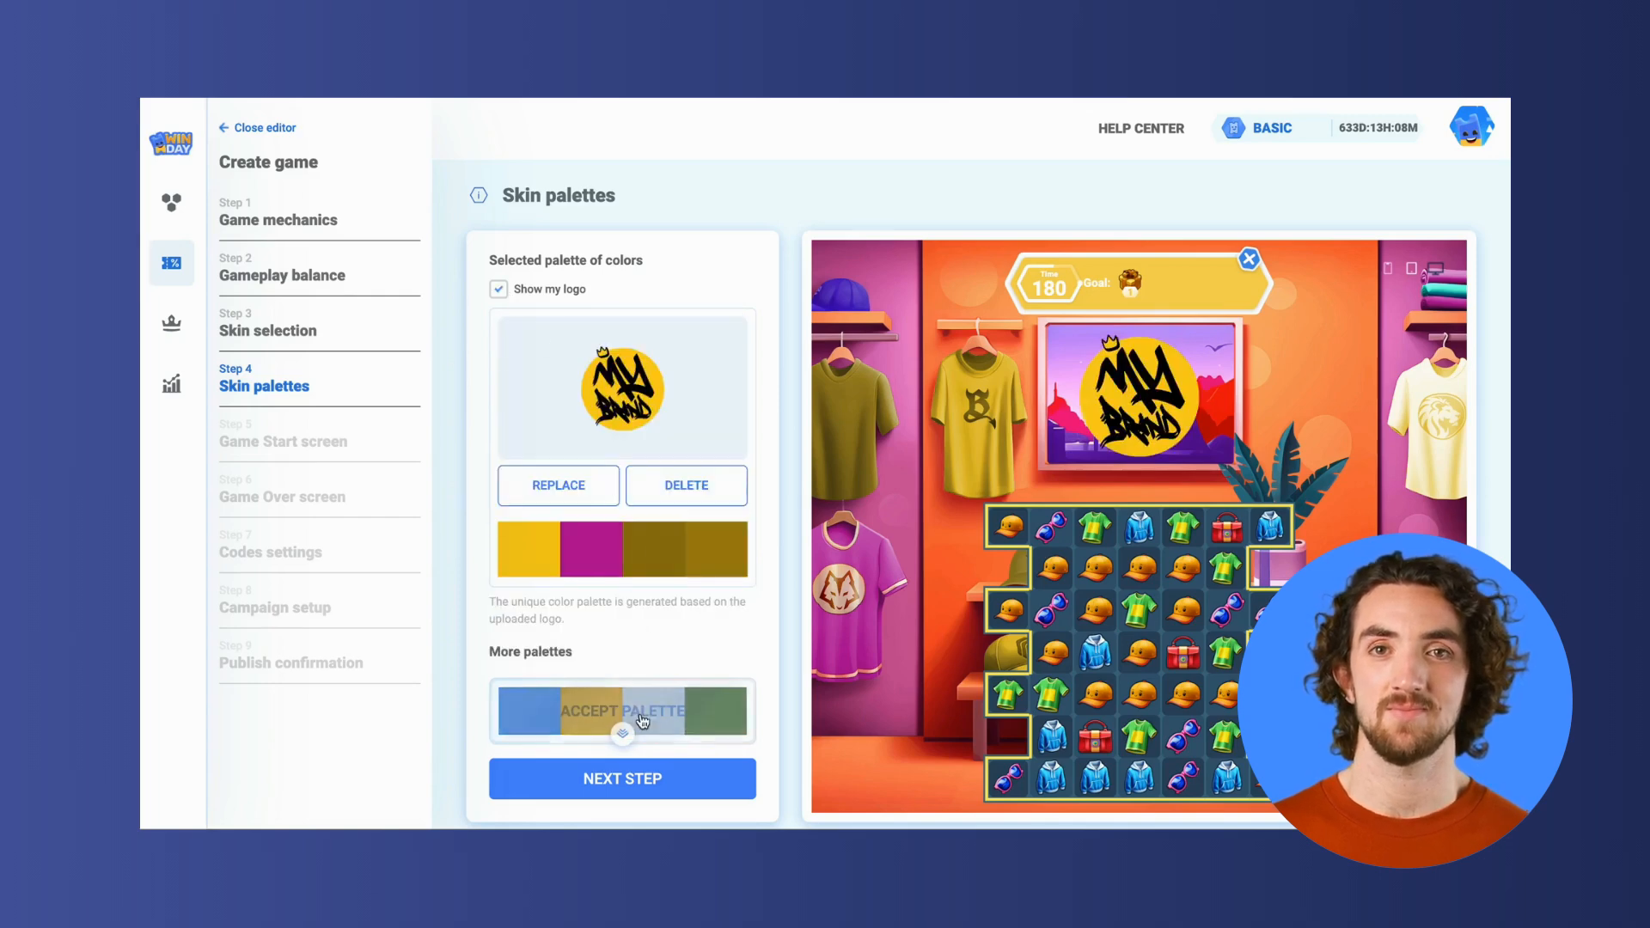
click(652, 778)
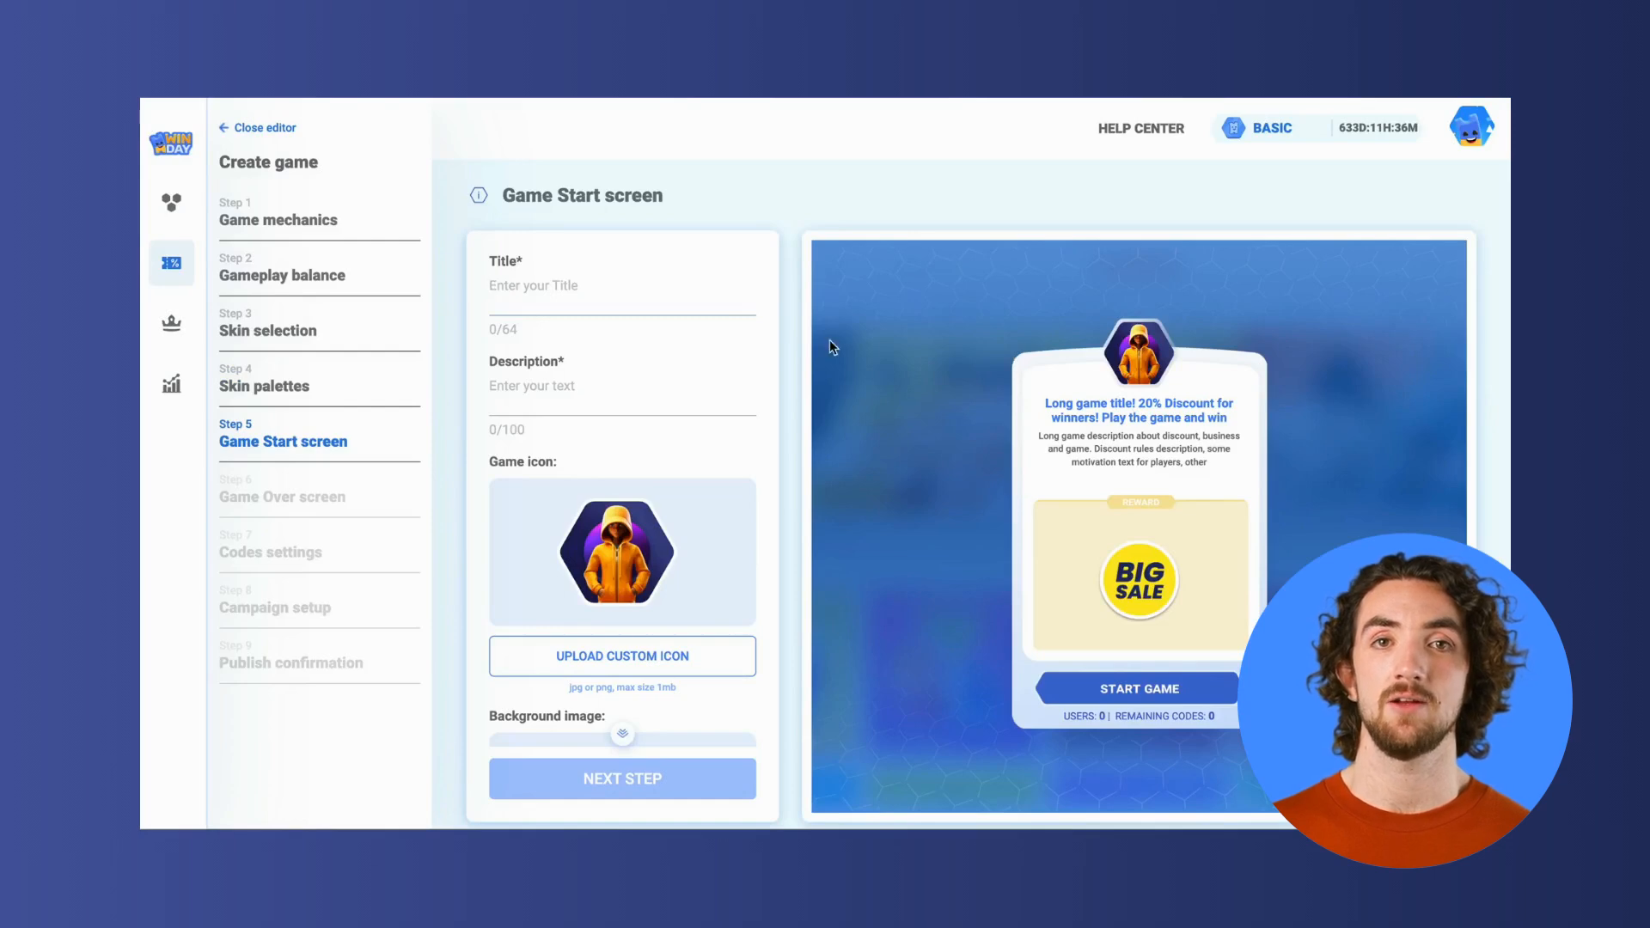
Set the start screen title to "Play to win rewards! Valuable prizes are available until 1 Oct".
text(Pla)
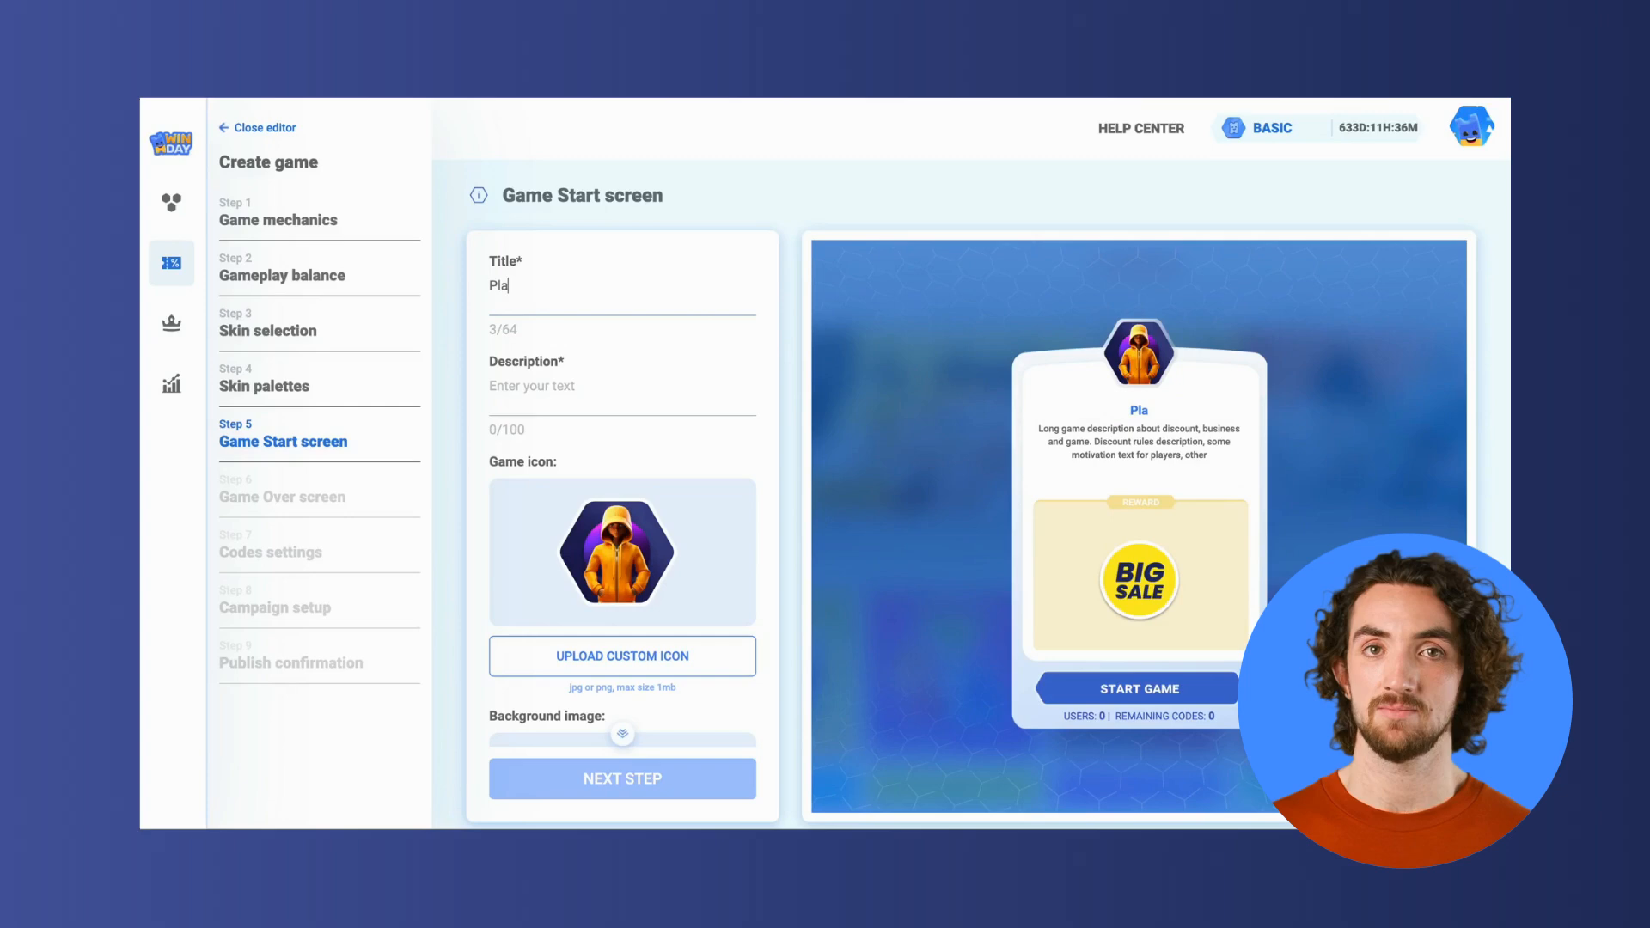
text(y to win rewards!)
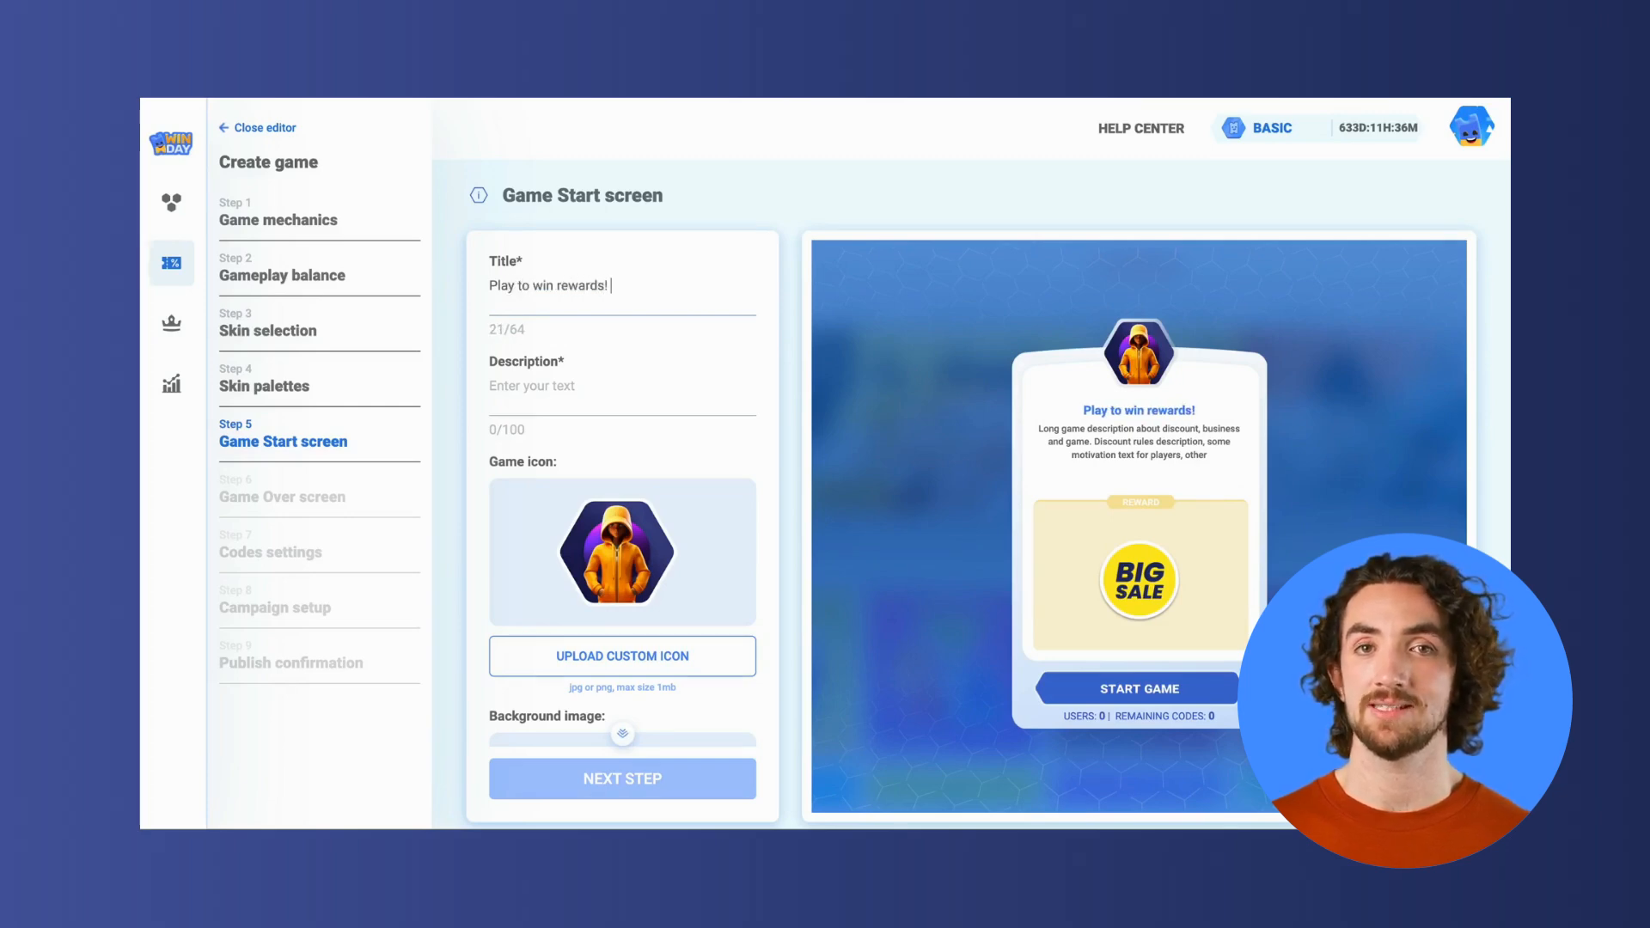
text( Valuable p)
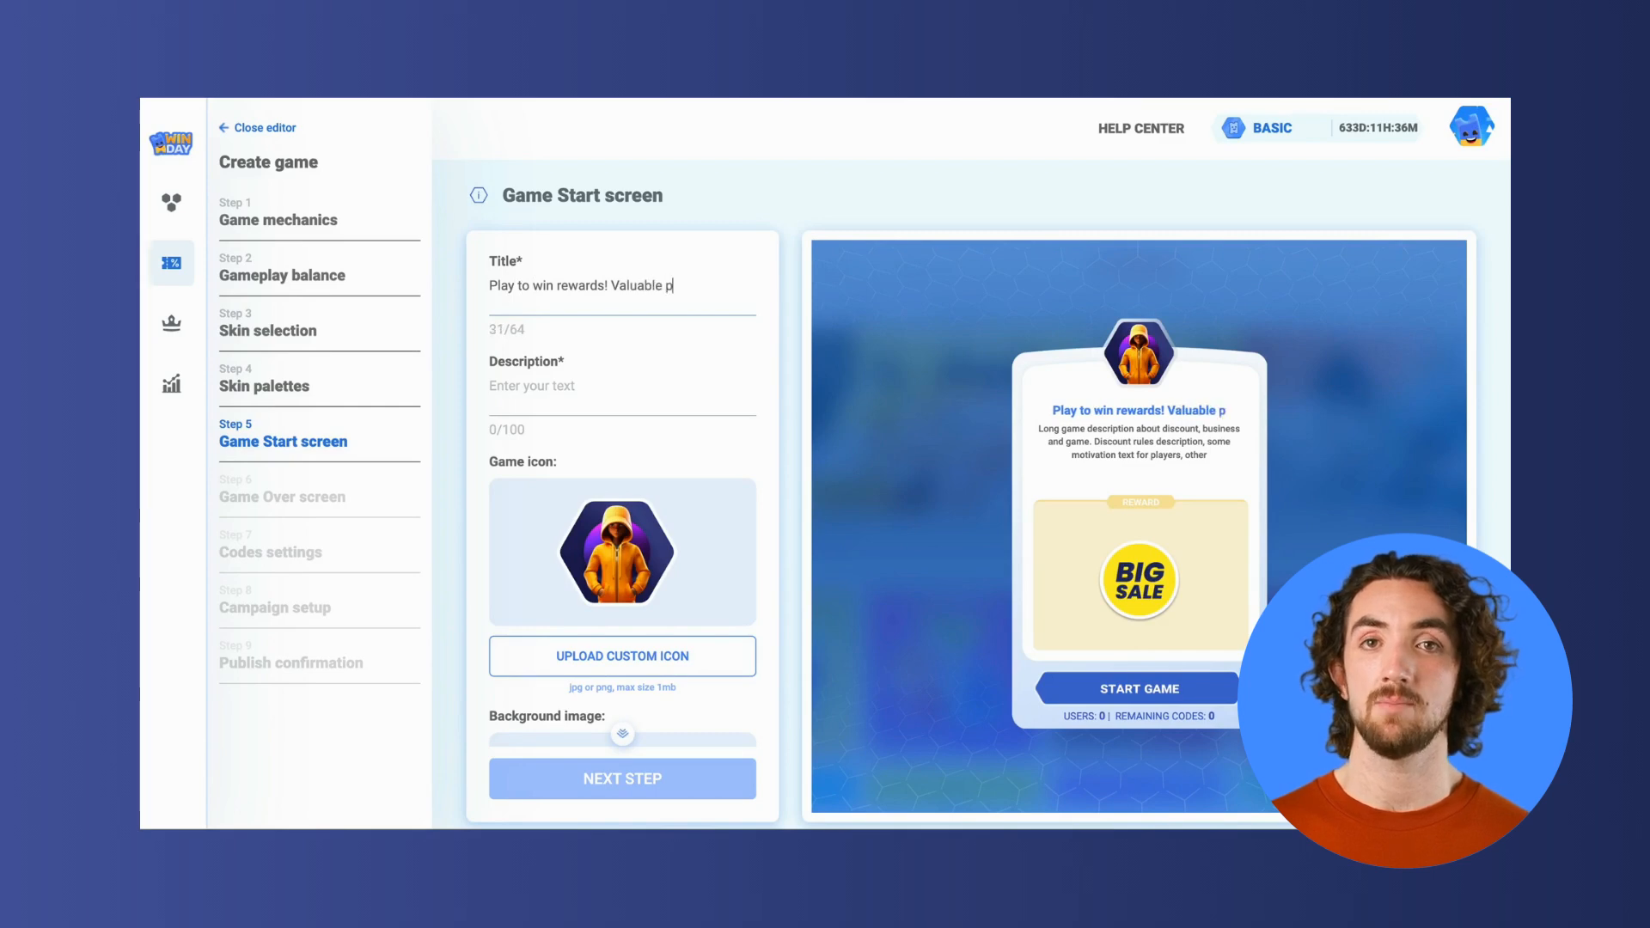
text(rizes are ava)
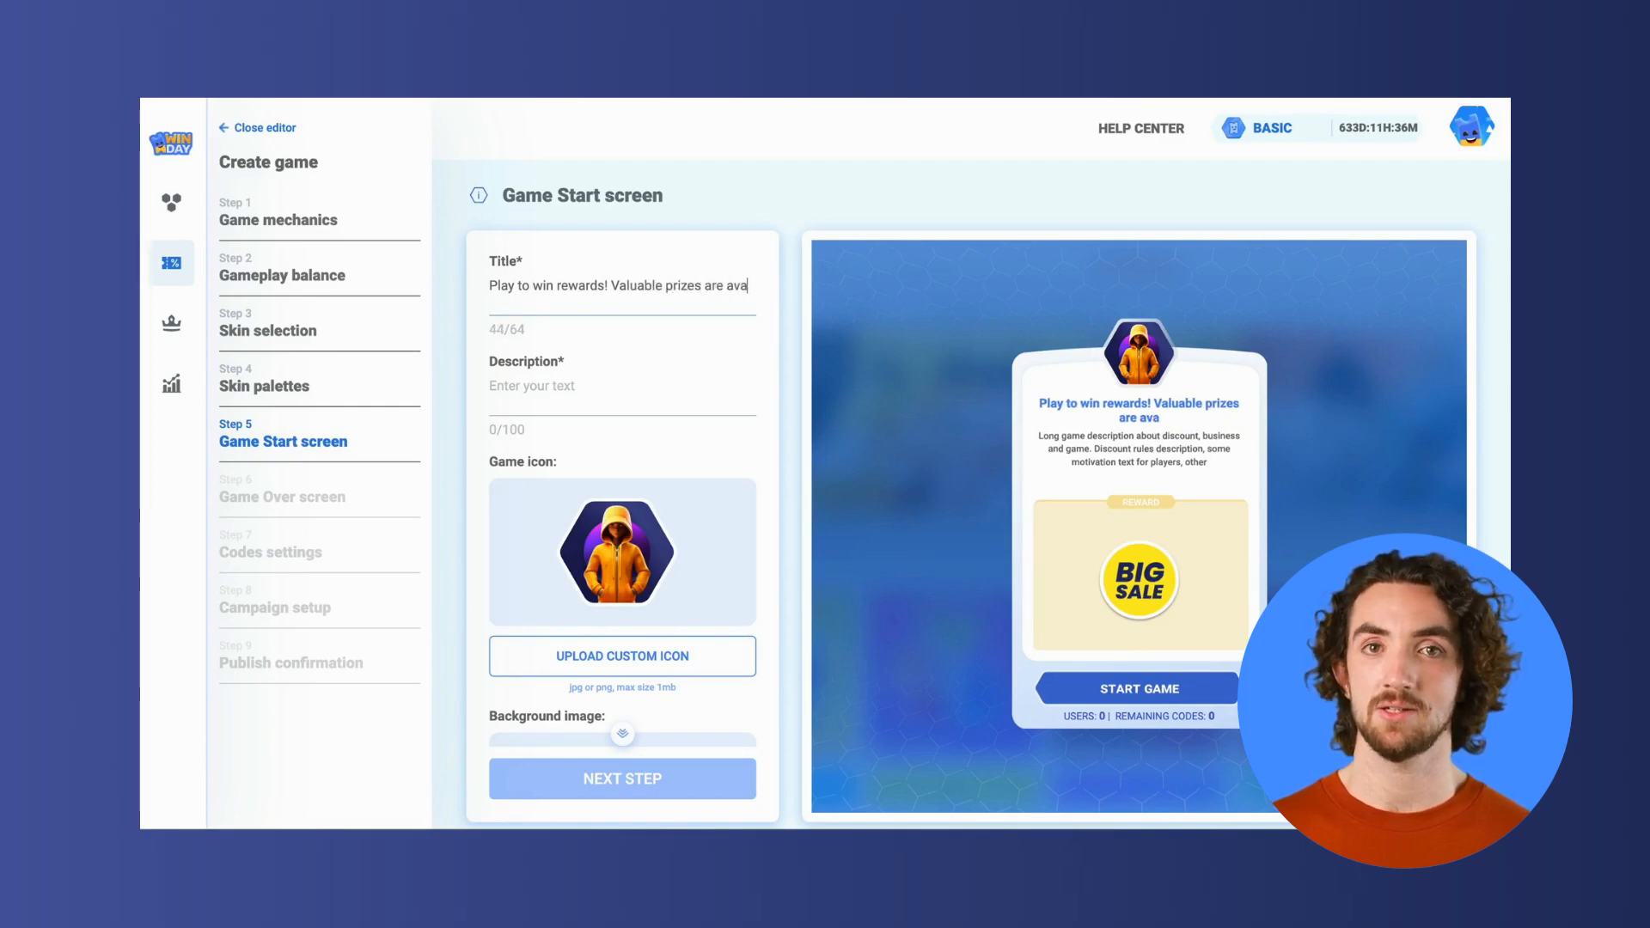
text(ilable u)
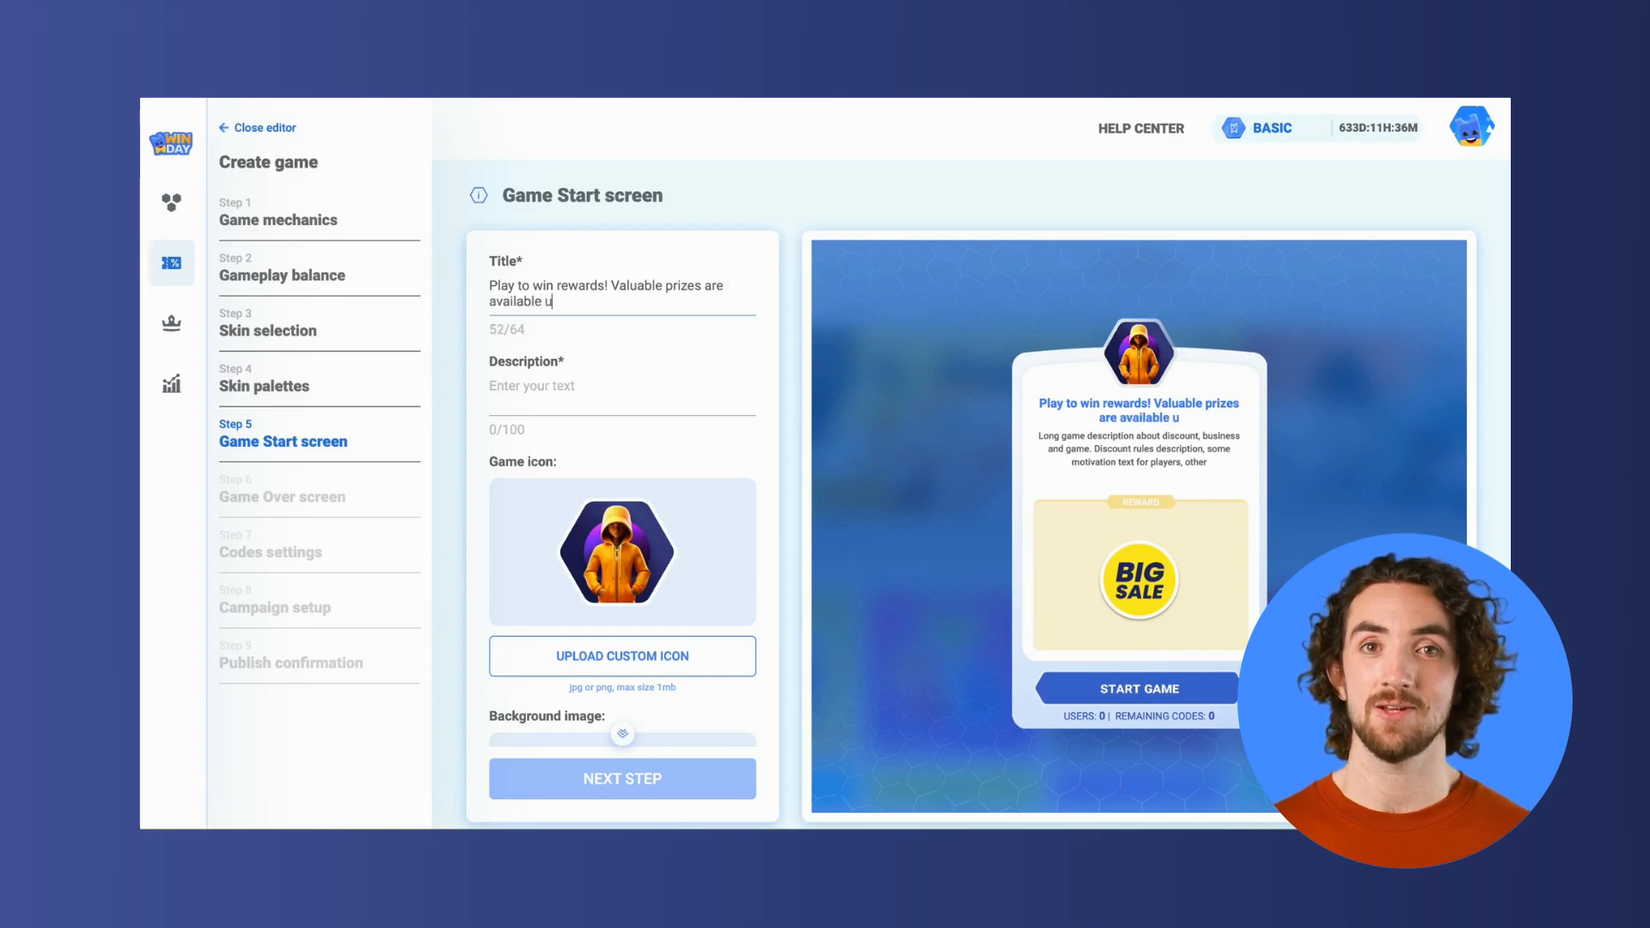
text(ntil 1 o)
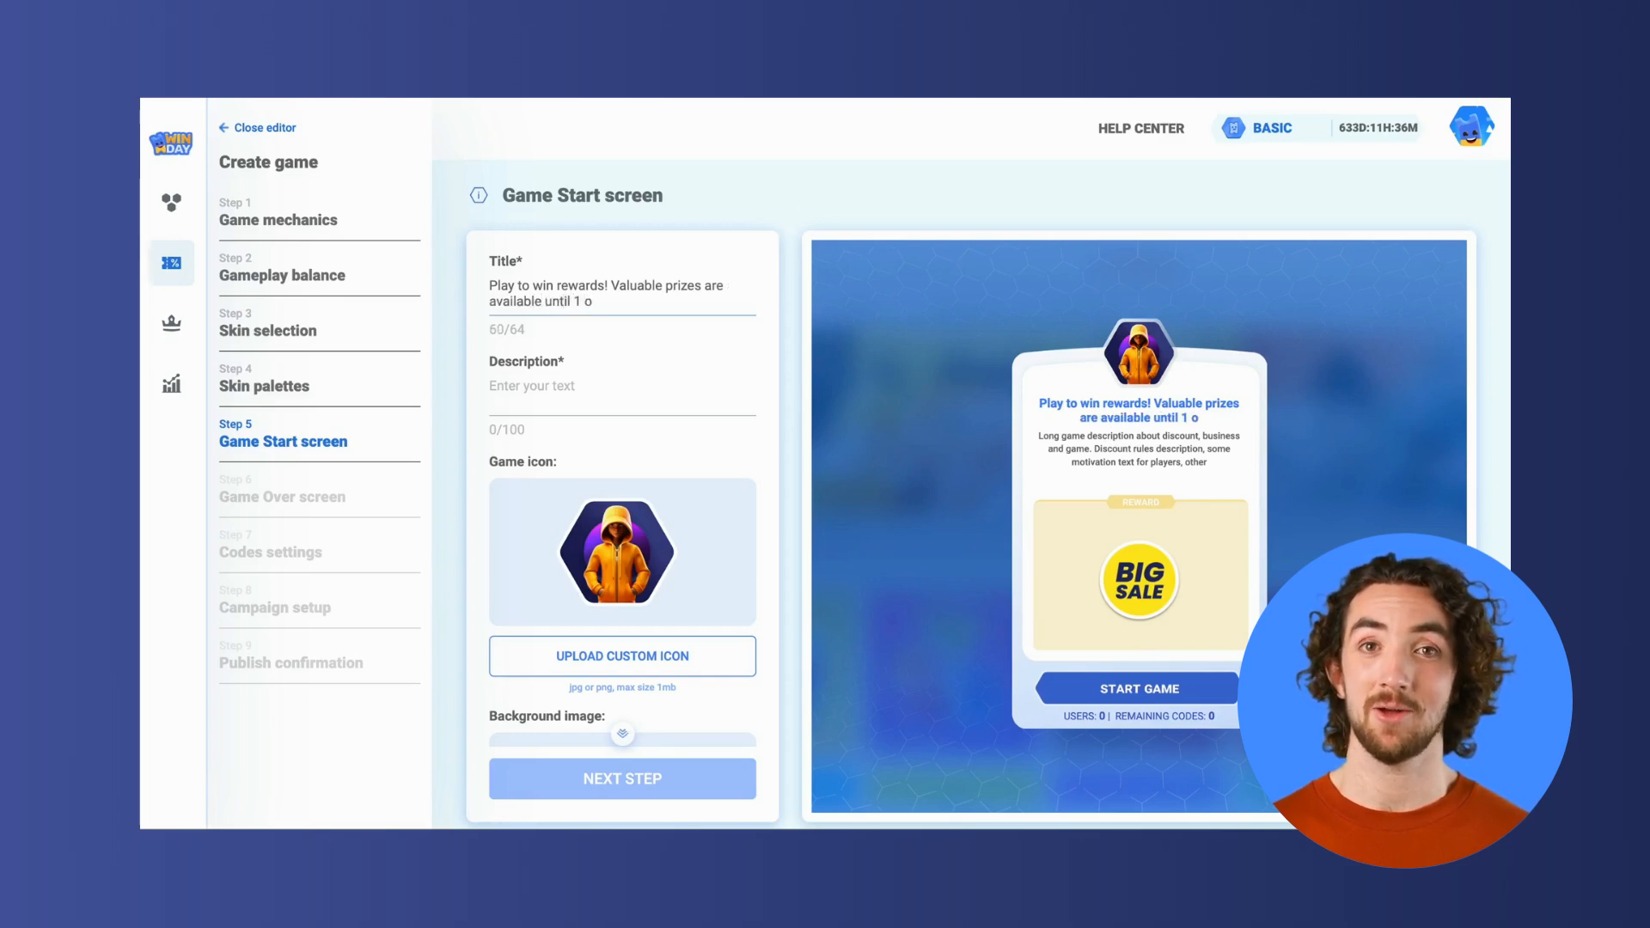
key(BackSpace)
text(Oct)
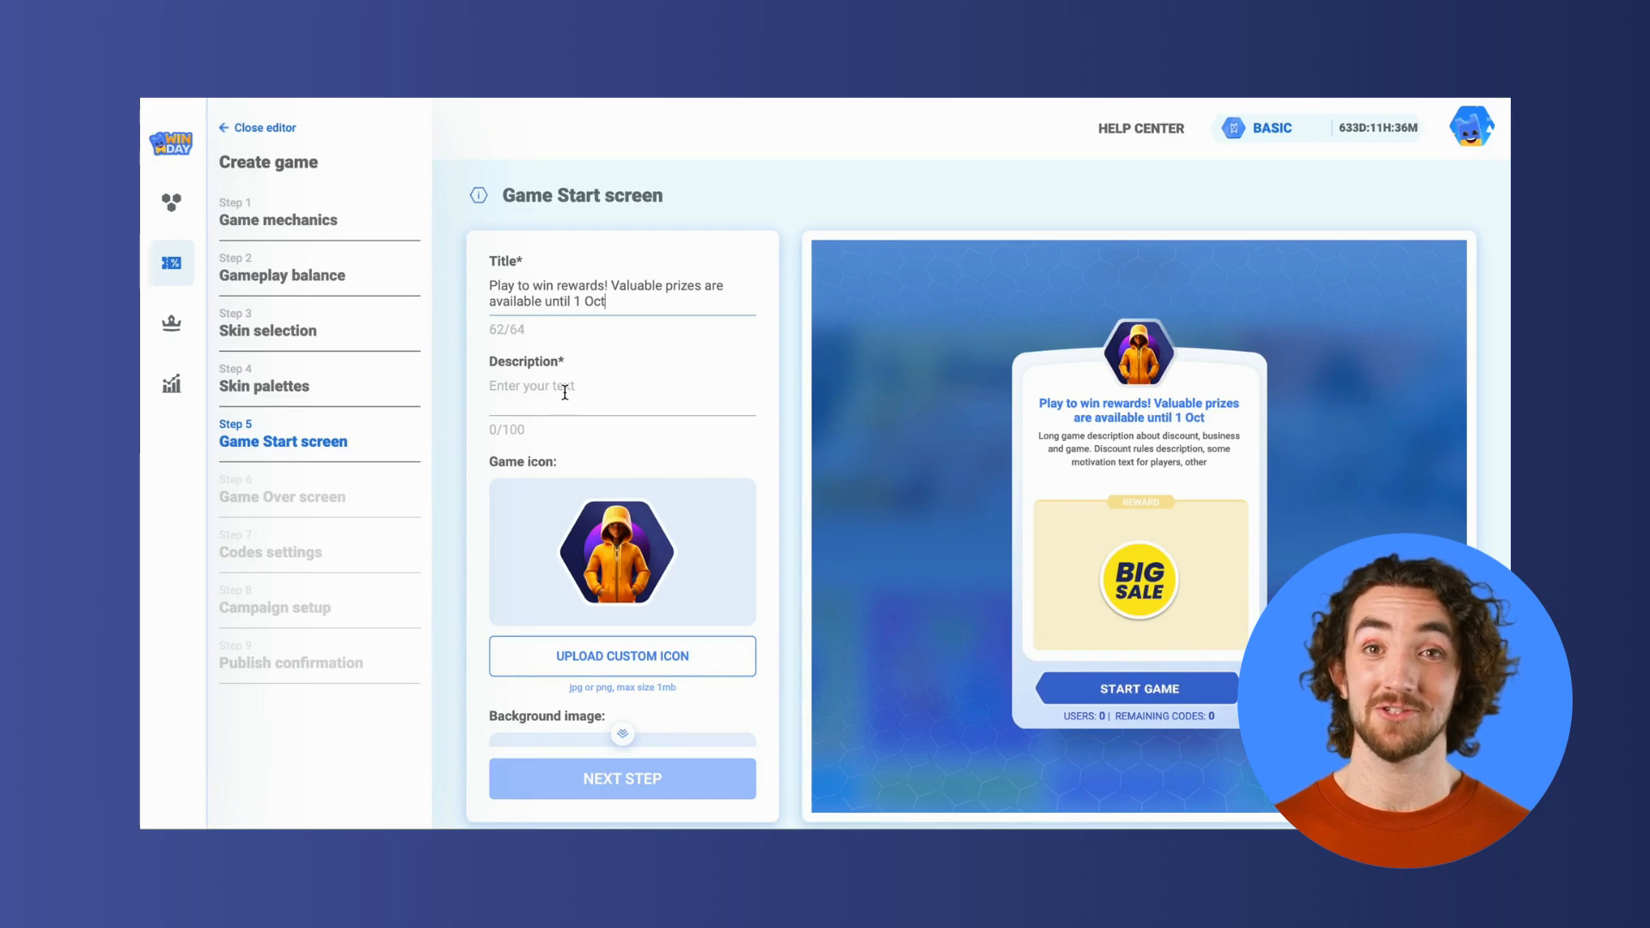
Set the description to "Play and win a discount! Get up to 100% off for your next purchase. Apply the code in the store.".
click(565, 392)
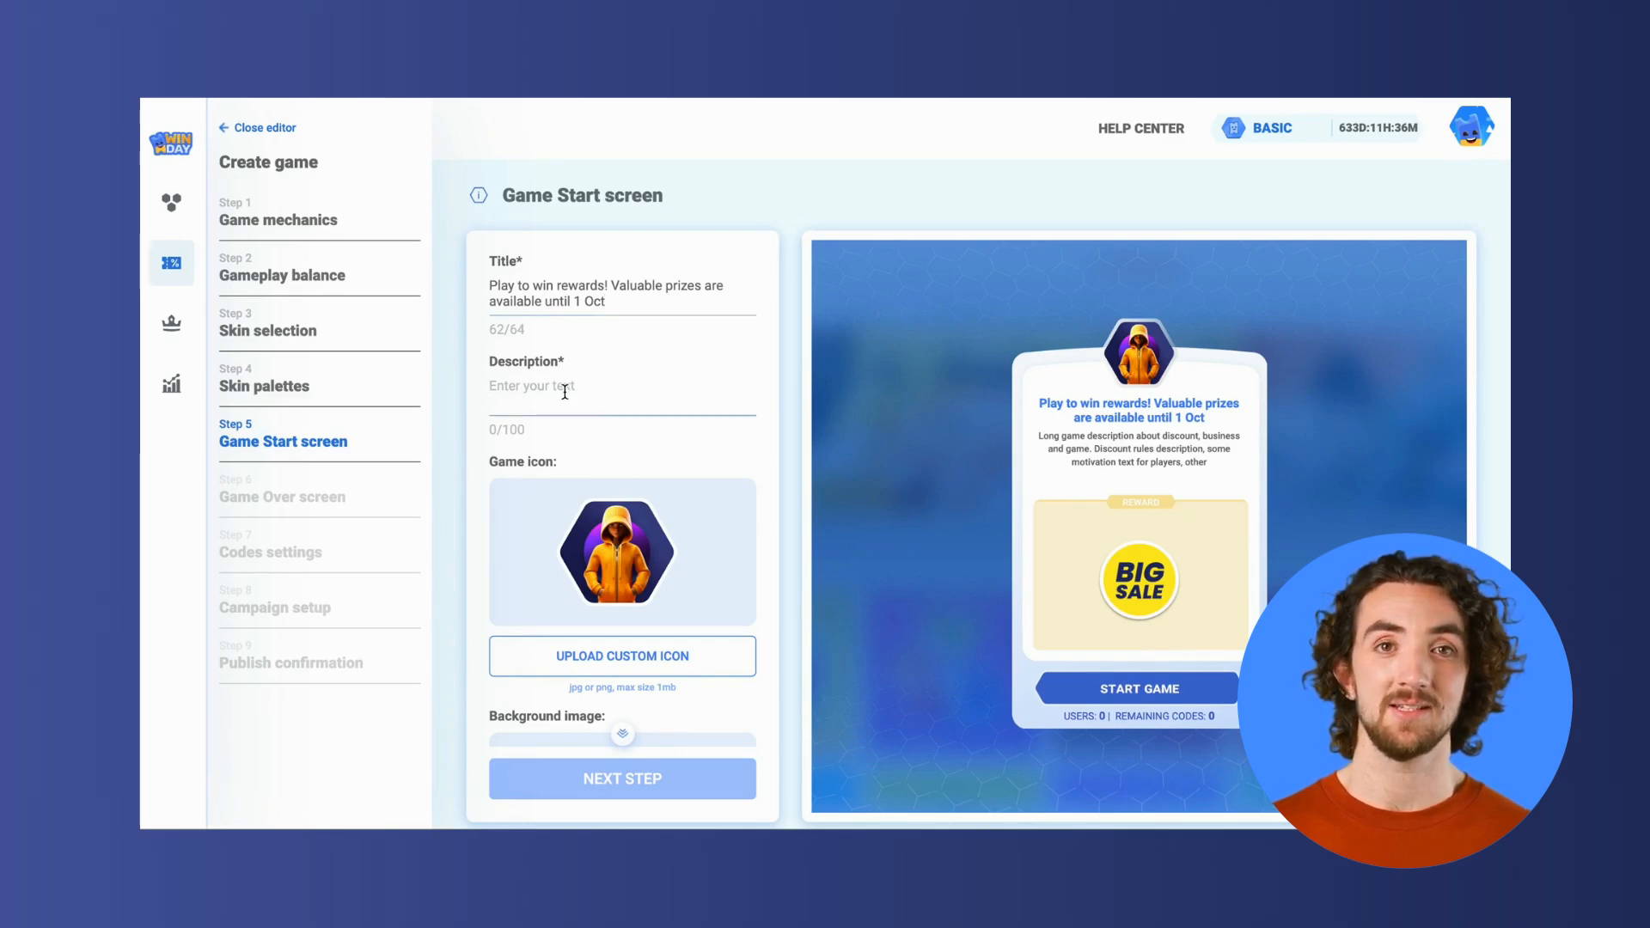
text(Play and win a discount! Get up to 100% off for your next purchase. Apply the code in the store.)
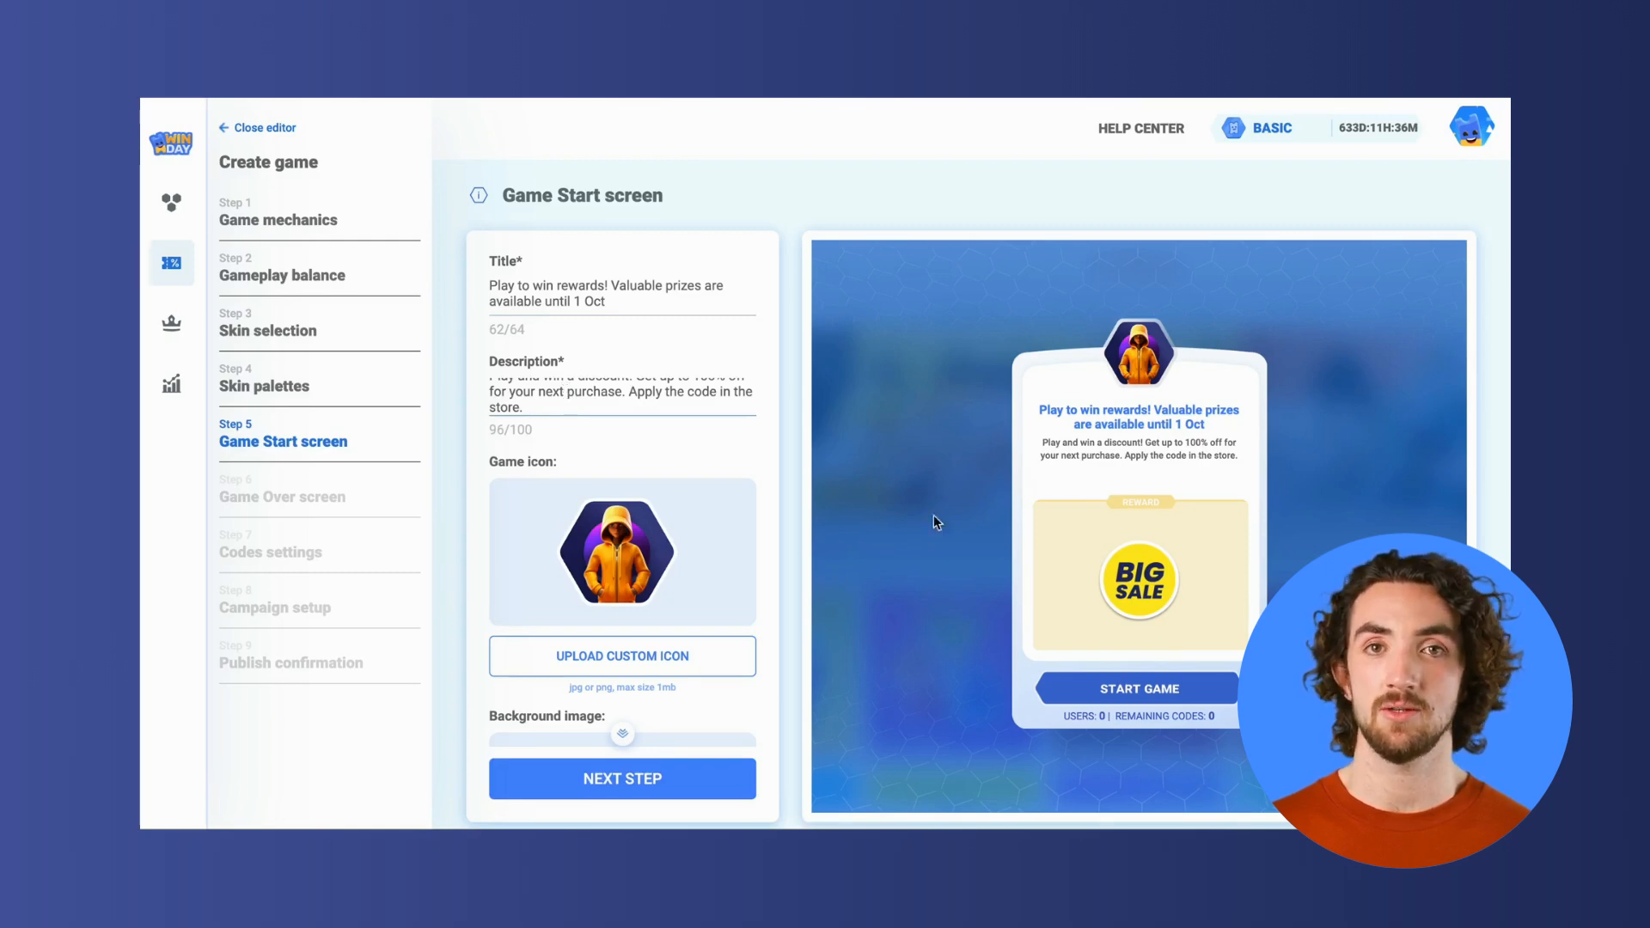
Upload game-icon-2.jpg from the 0 winday folder as the custom game icon, adjust its cropping and save it.
click(631, 646)
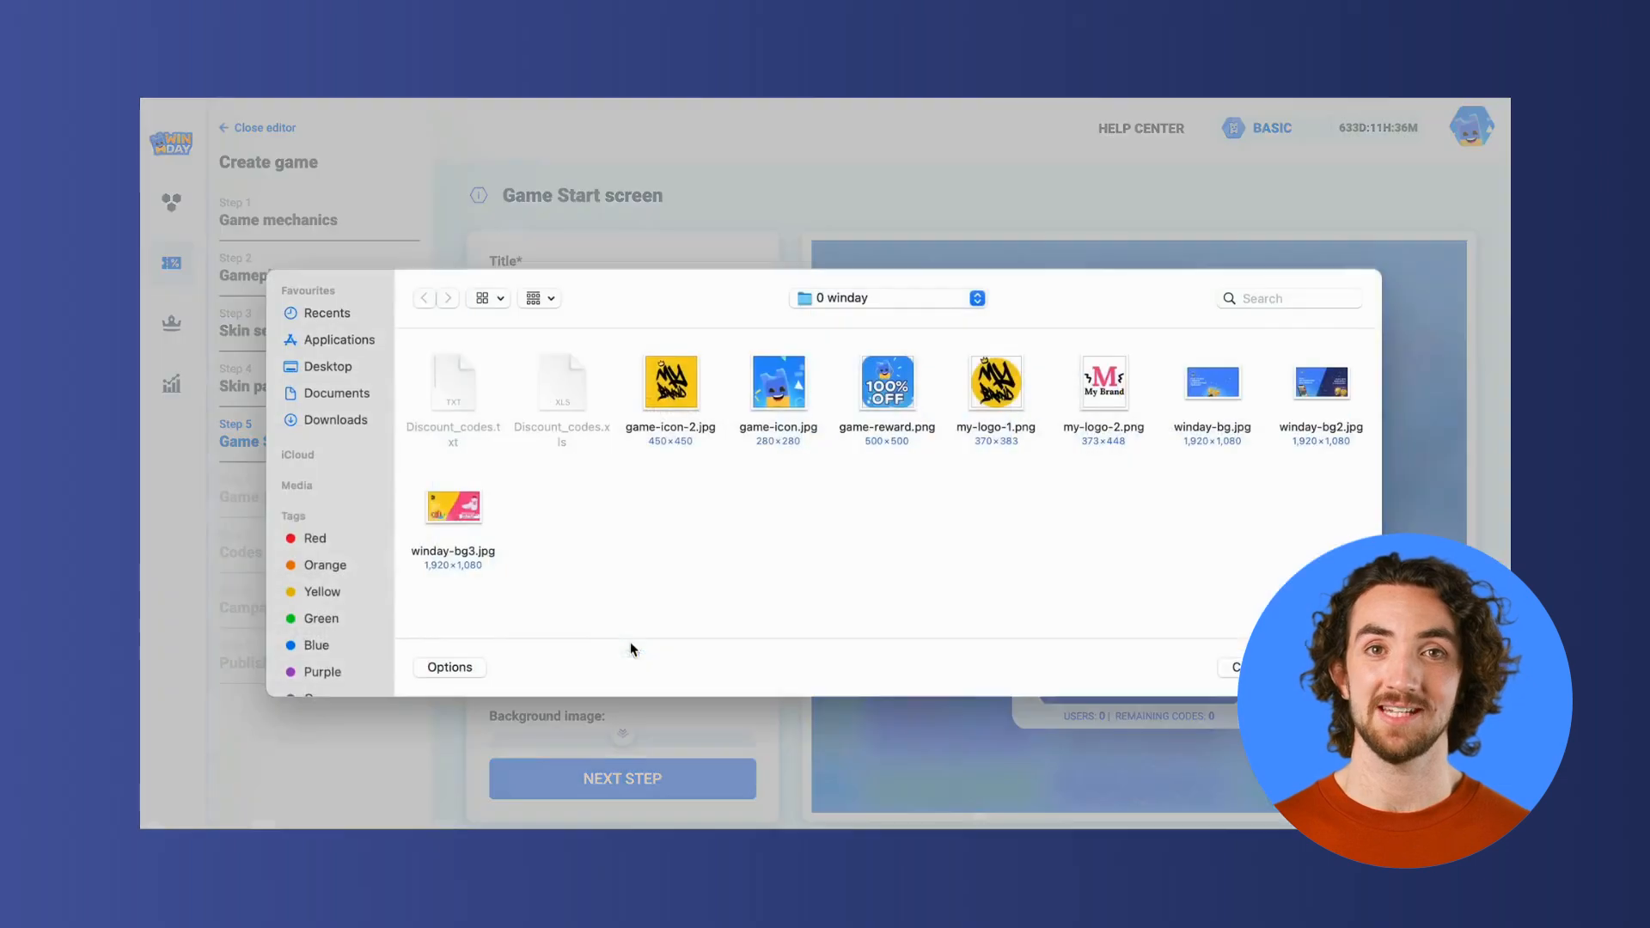
click(665, 415)
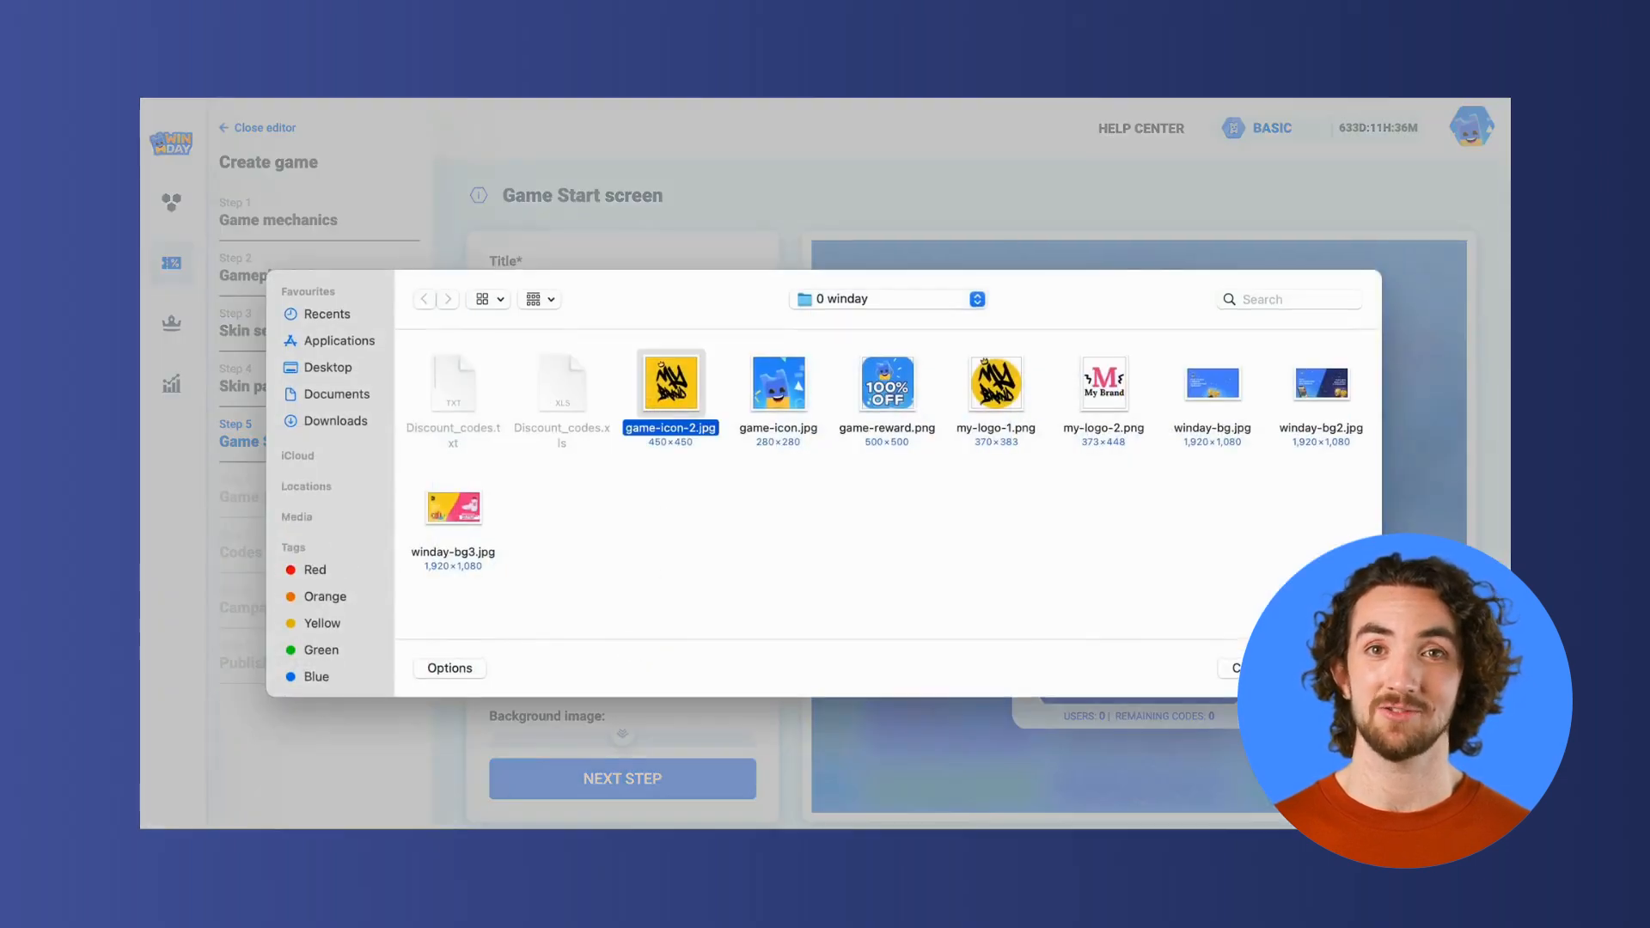
click(1326, 667)
drag(797, 608, 756, 611)
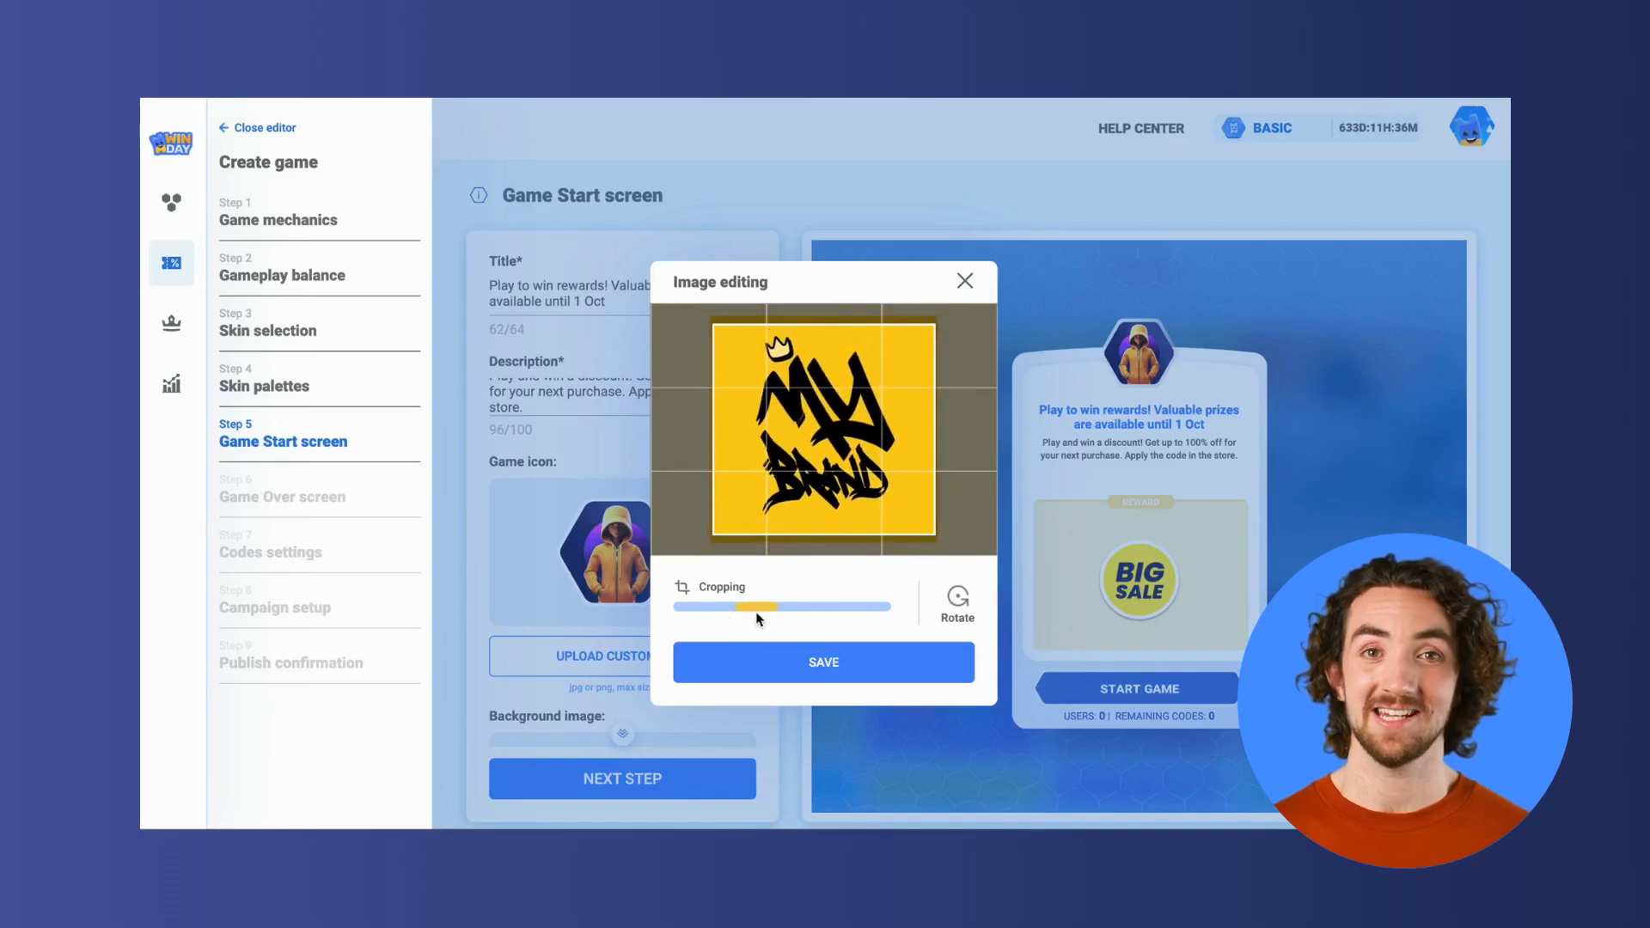
click(790, 671)
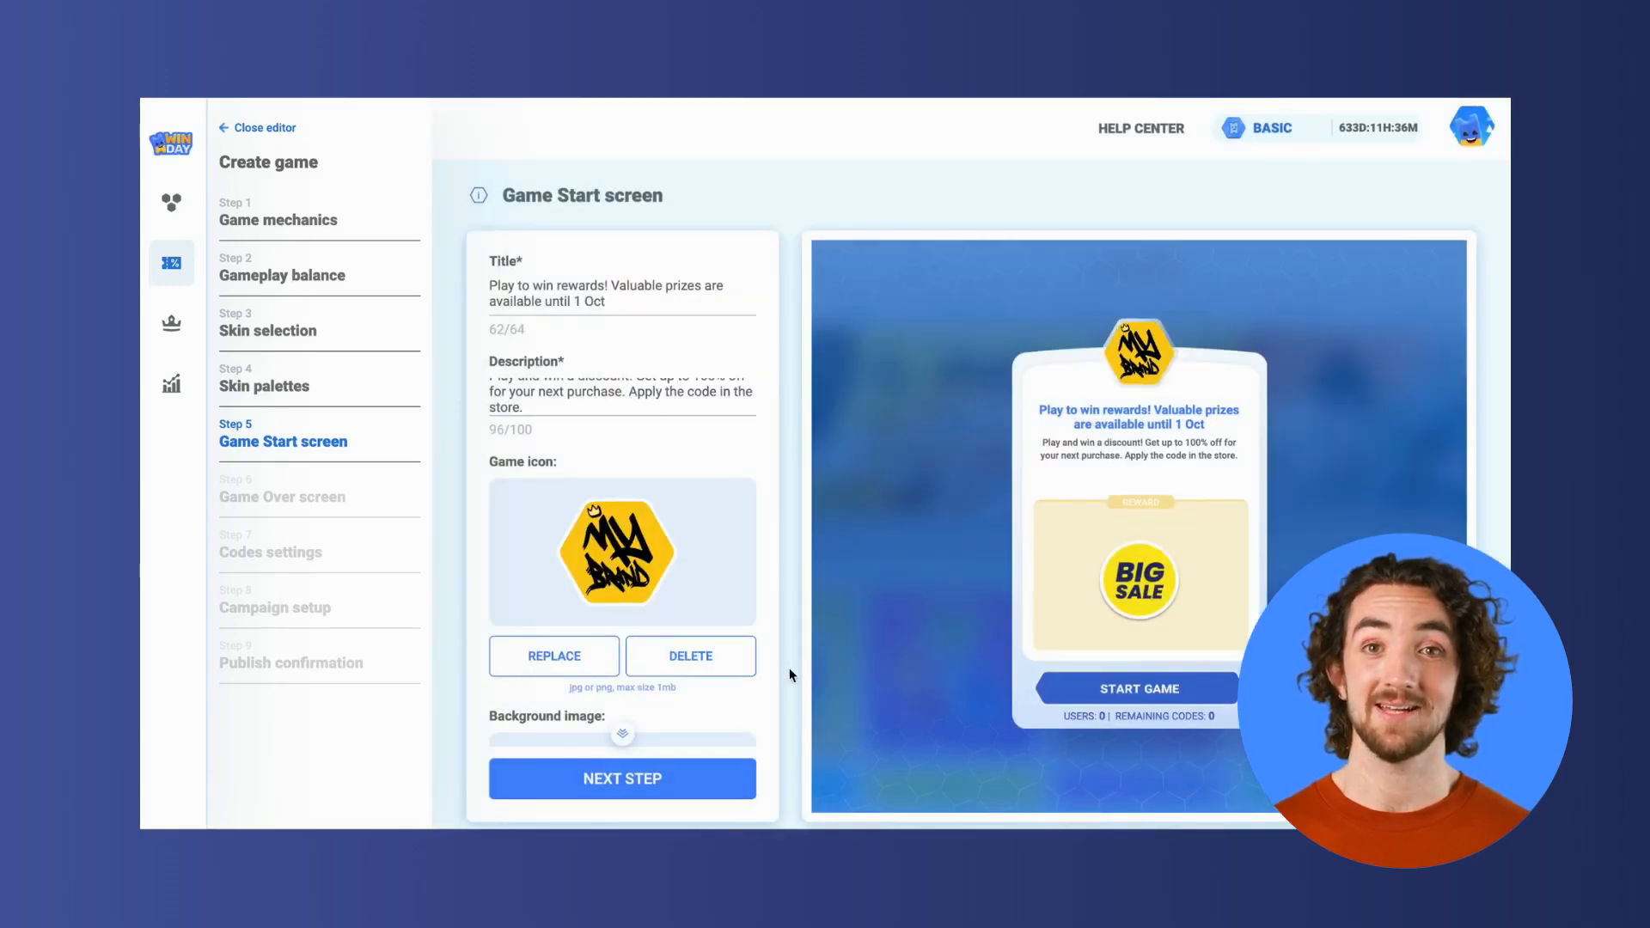
Upload winday-bg3.jpg as the background image and proceed to the Game Over screen settings.
scroll(698, 703, down, 3)
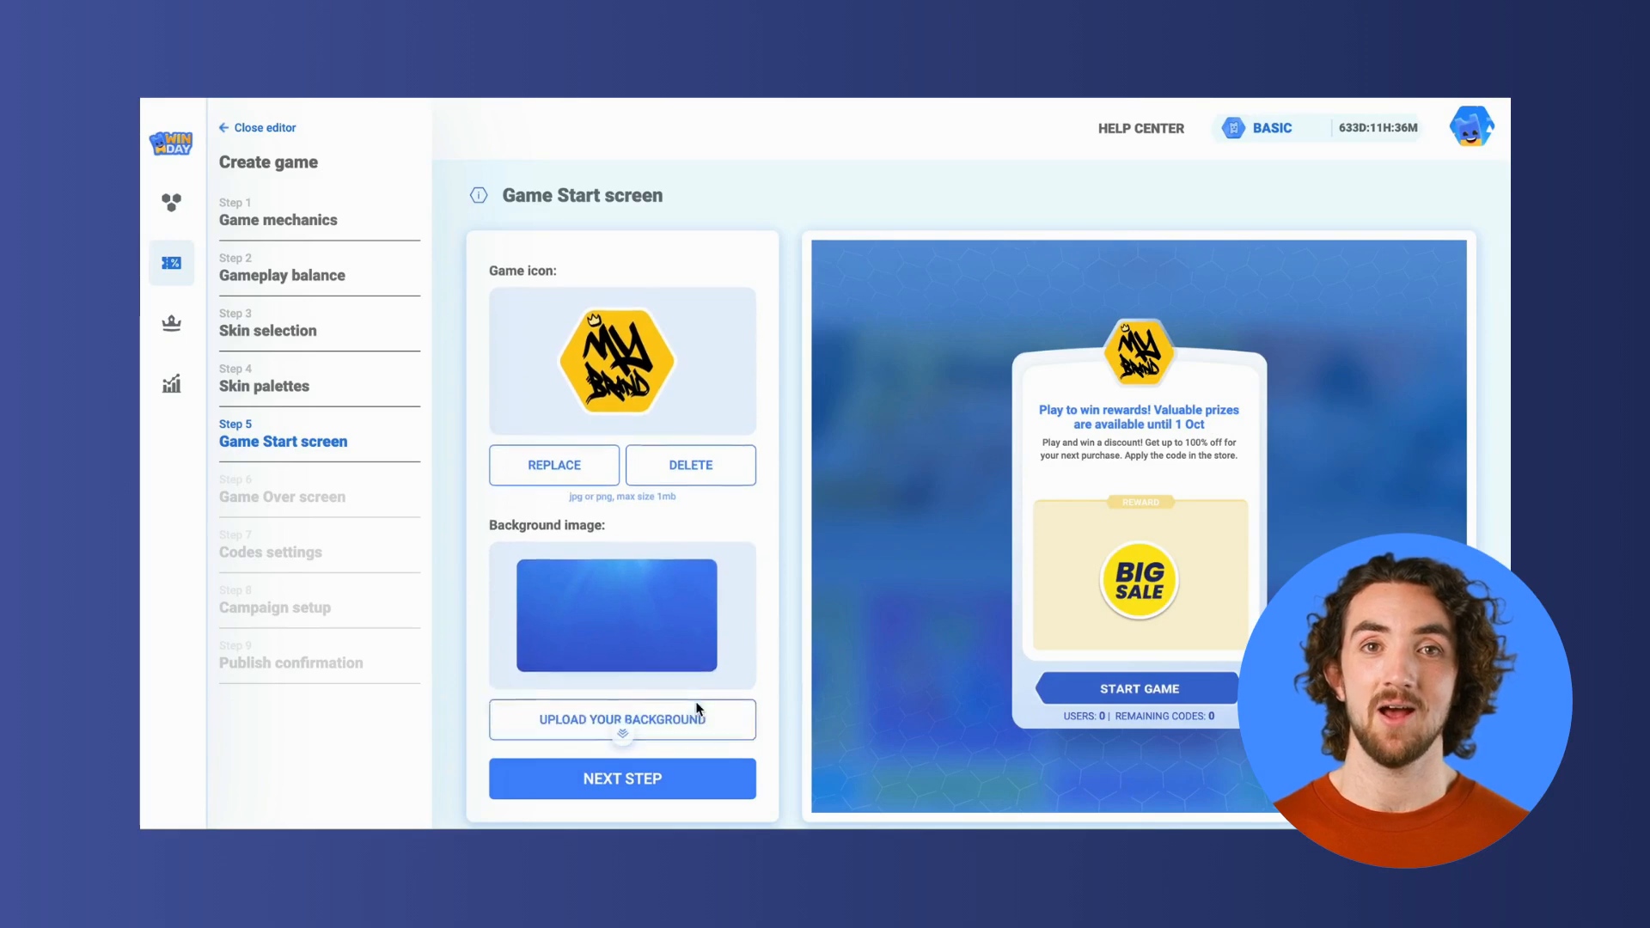
click(677, 694)
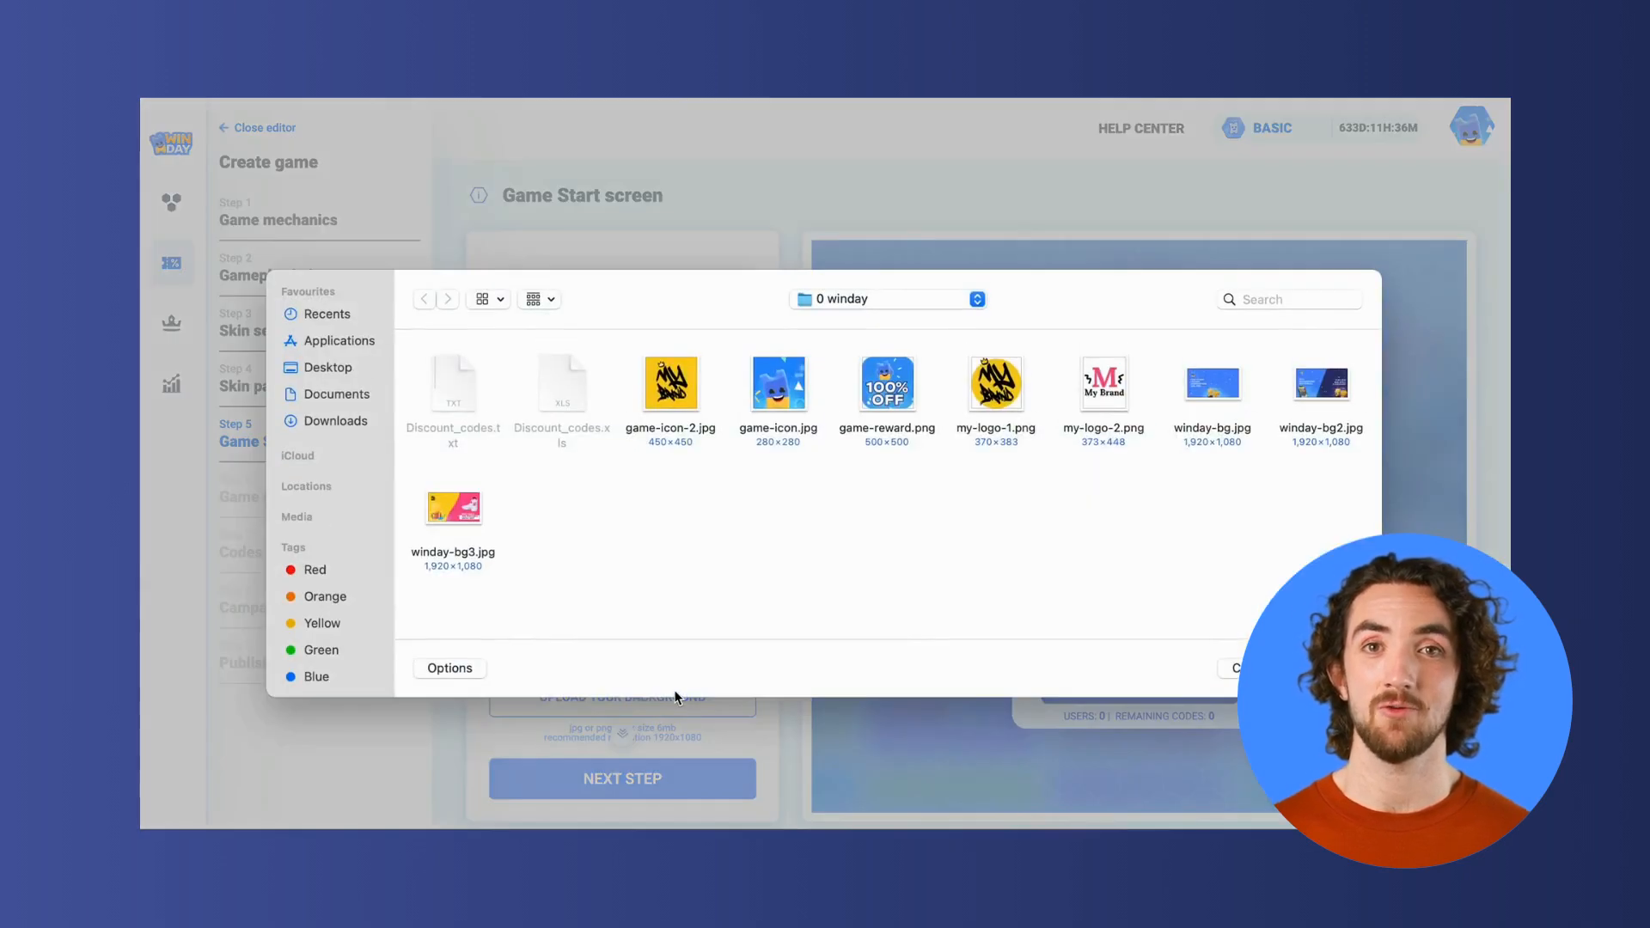
click(453, 513)
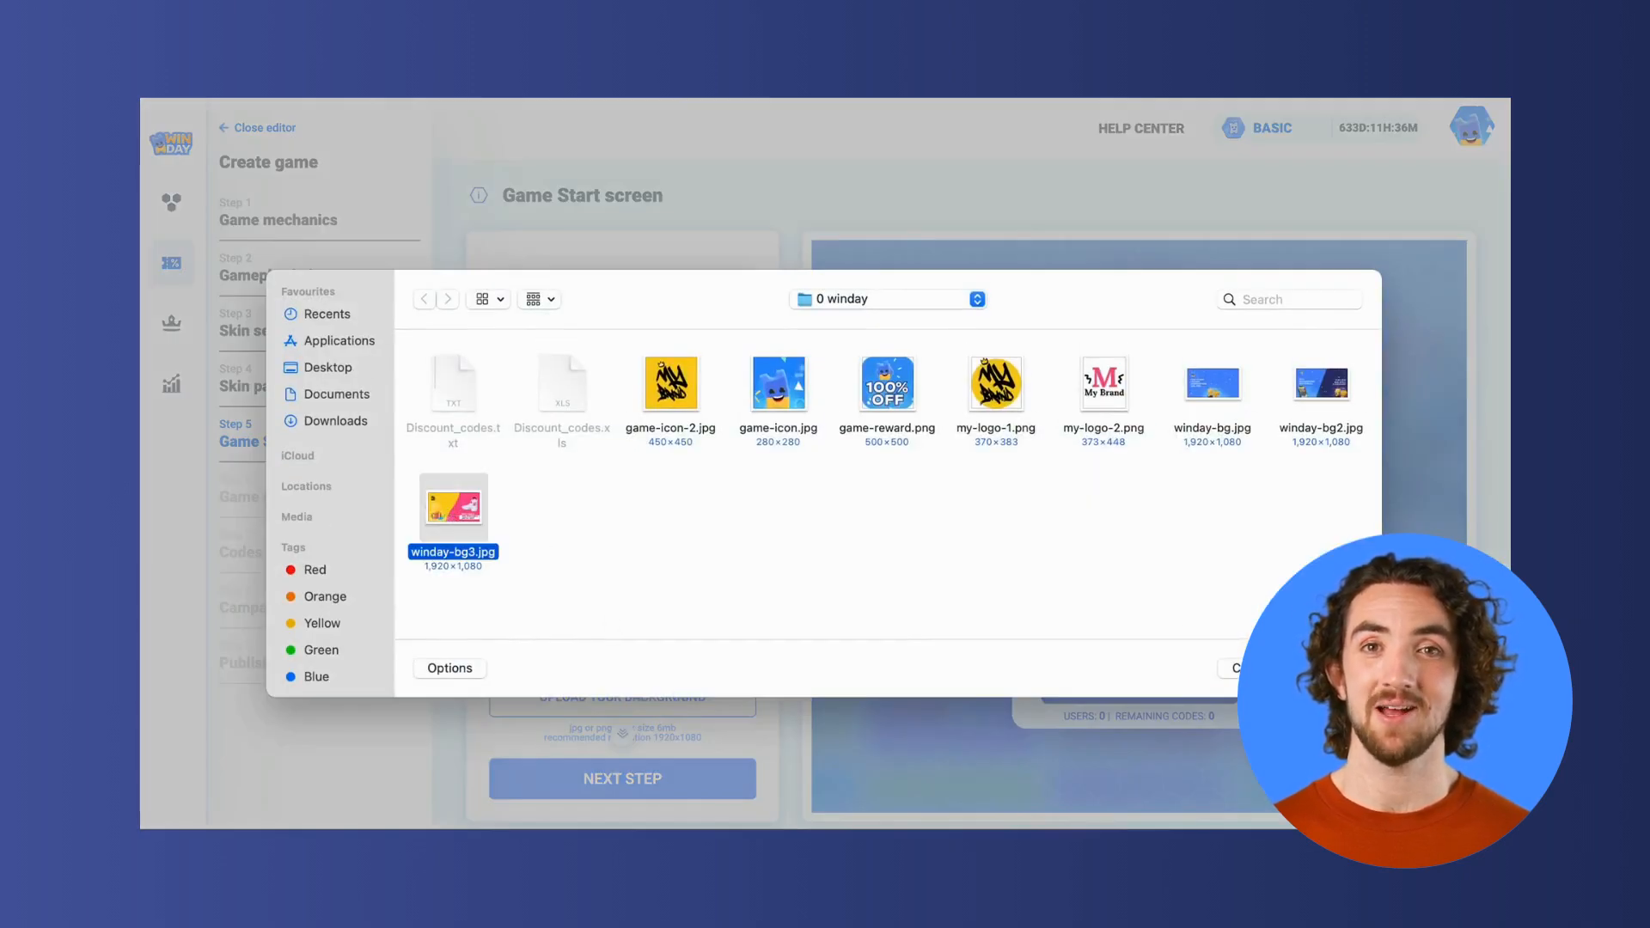
click(1332, 669)
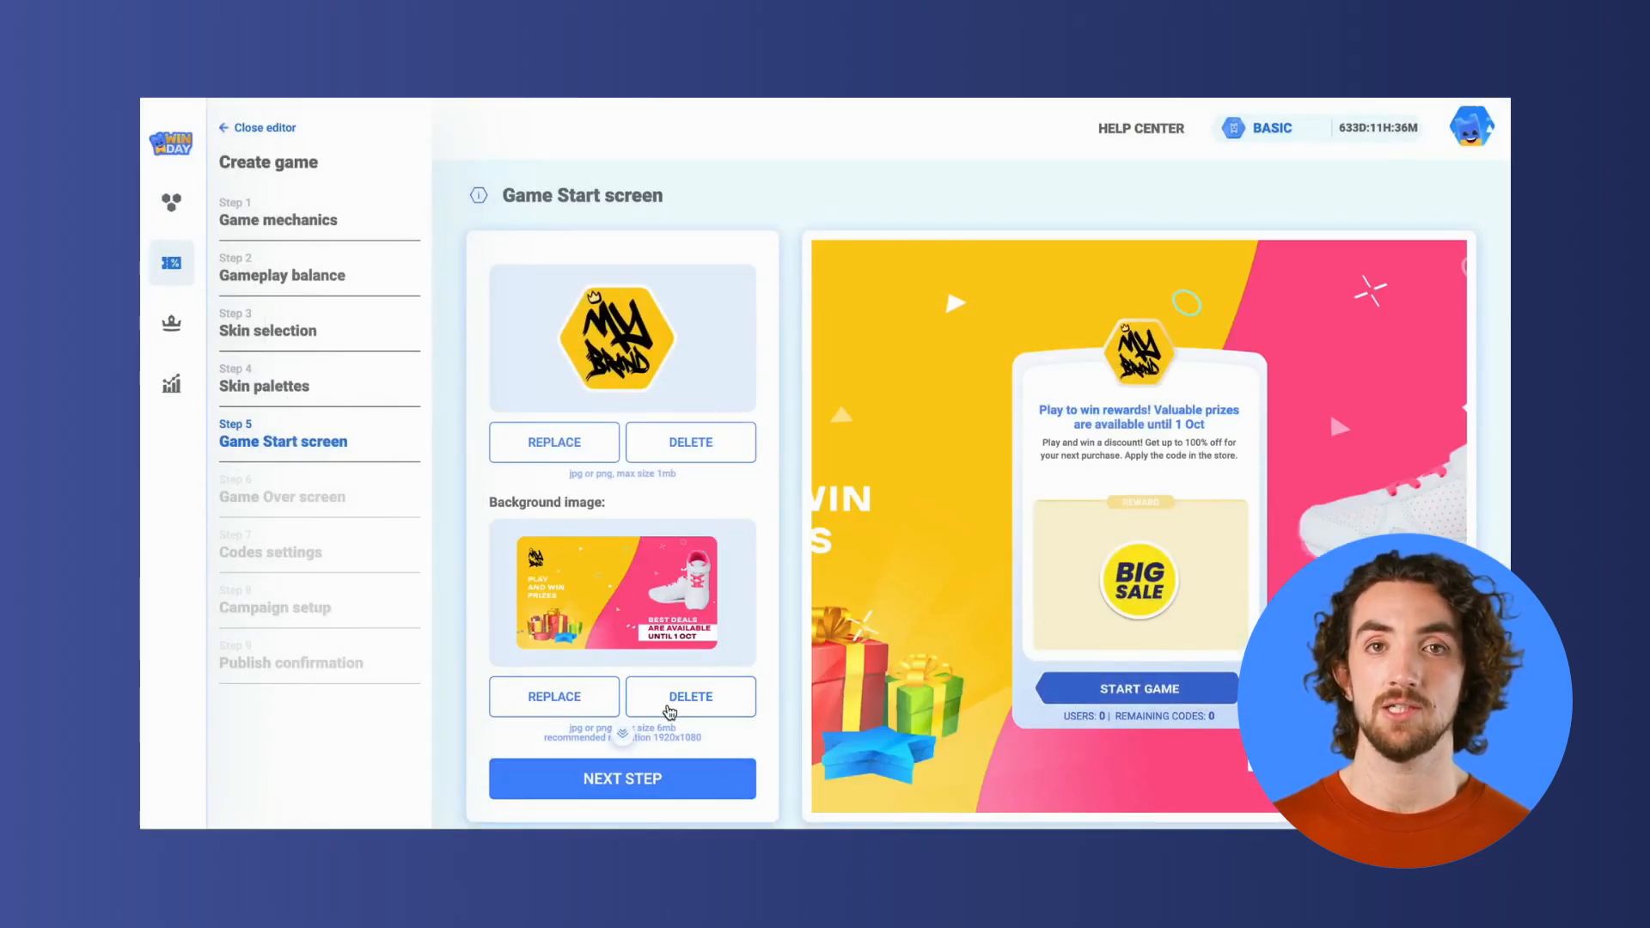
scroll(669, 710, down, 1)
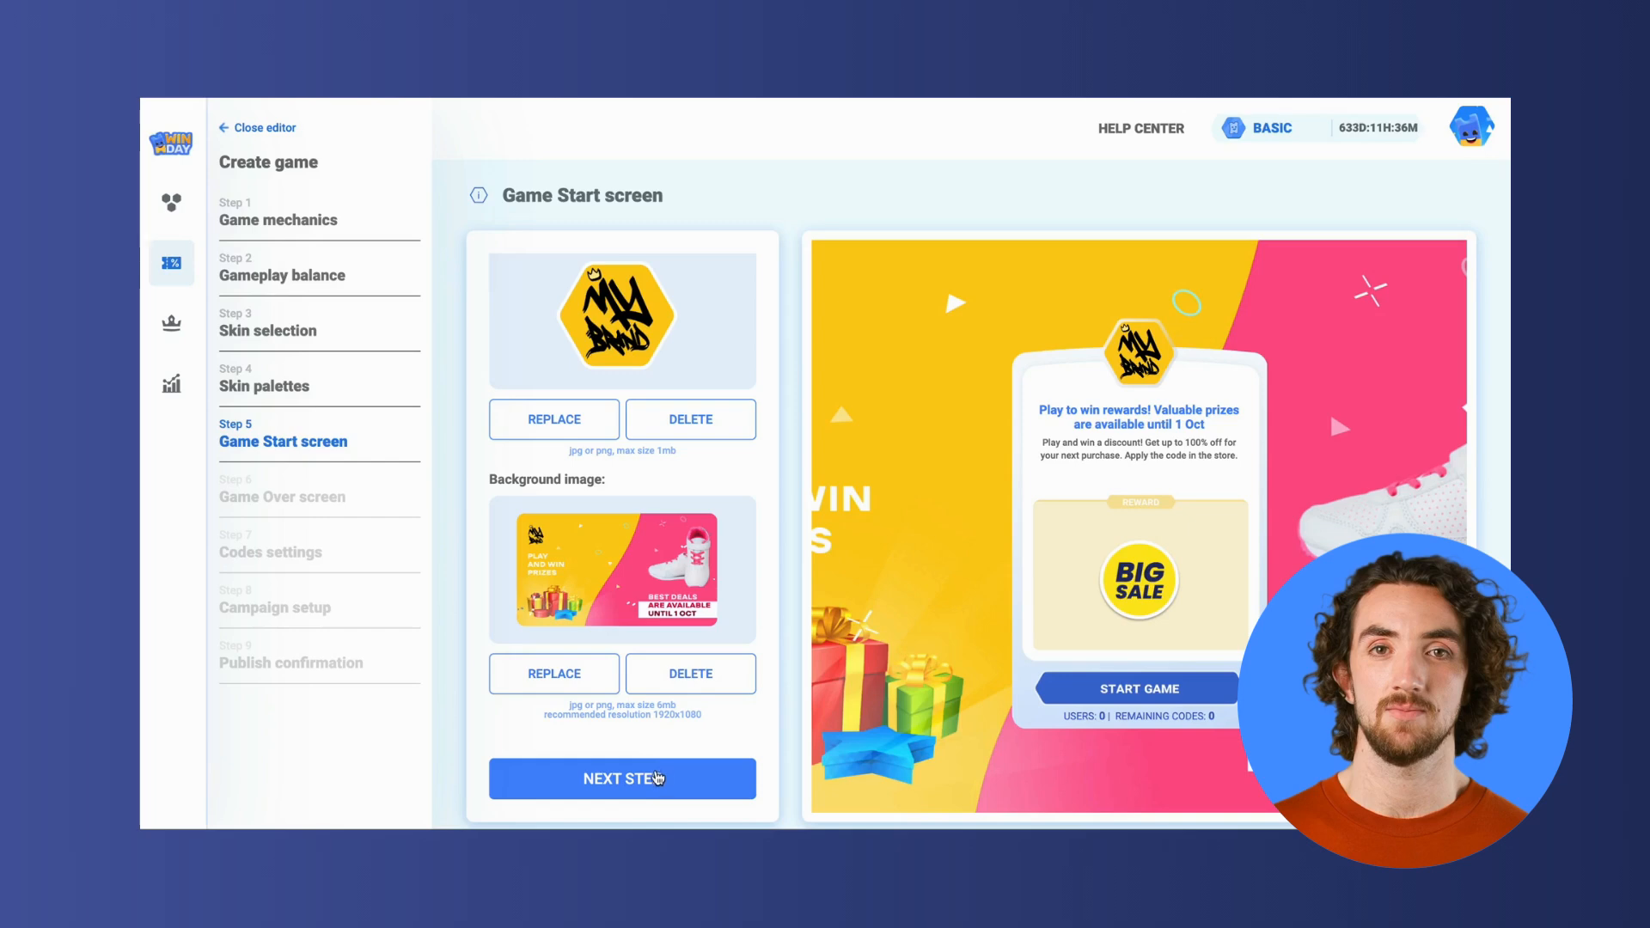
click(654, 778)
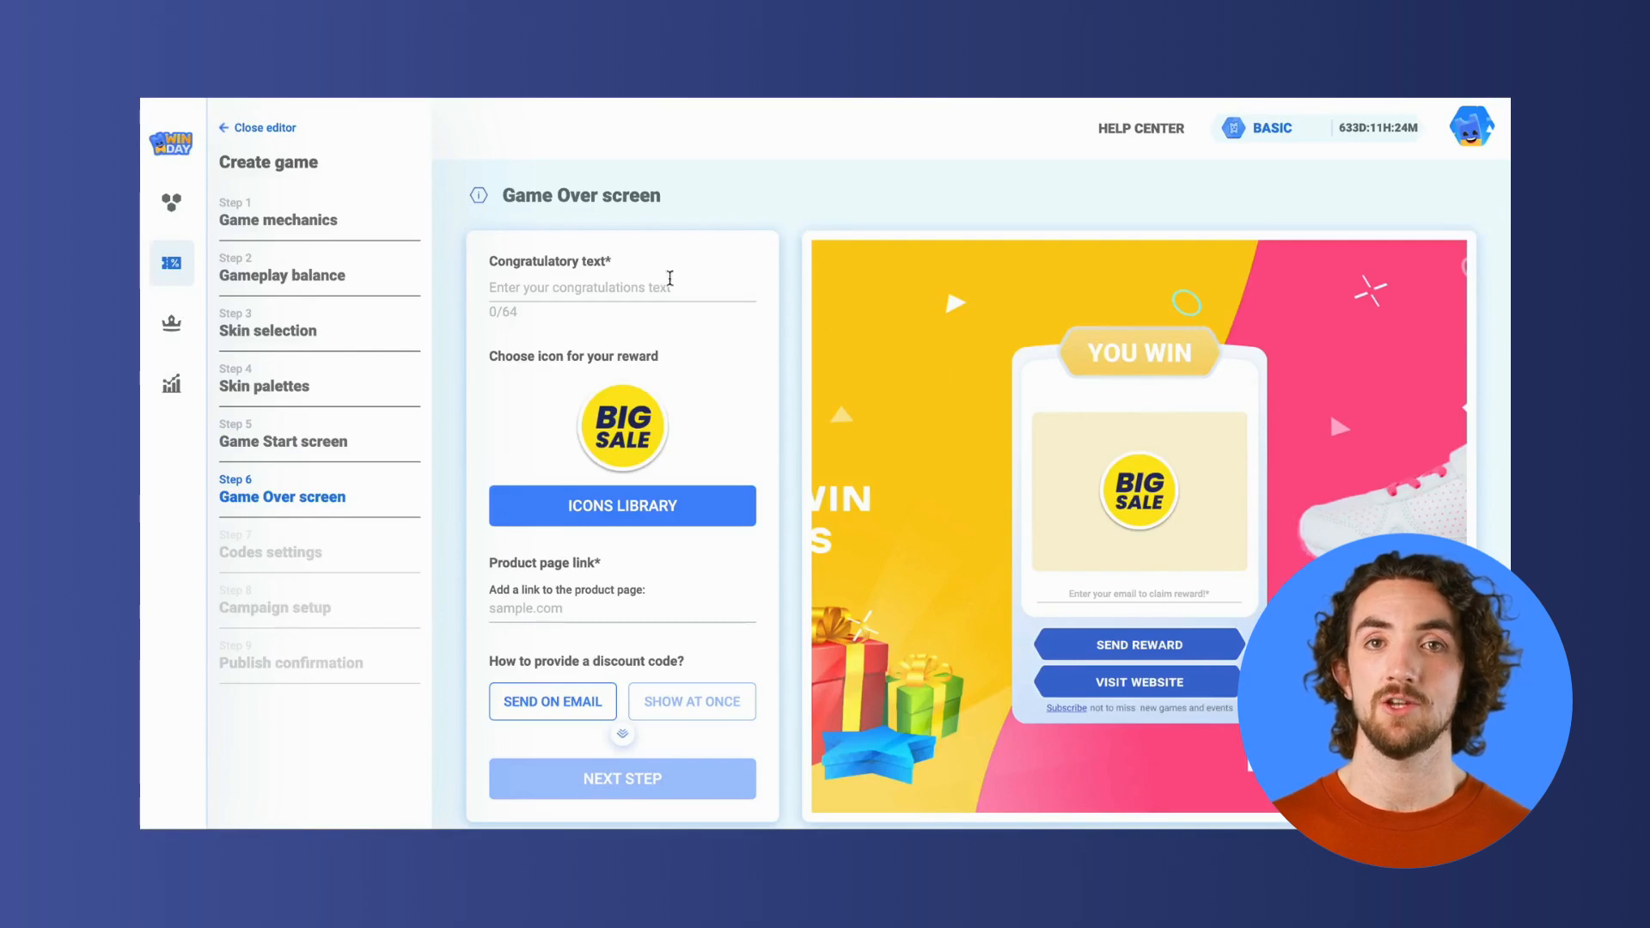
Set the congratulatory text to "WOW! You are better than 80% of players!" and choose the Best Price icon from the Black Friday category as reward.
click(590, 286)
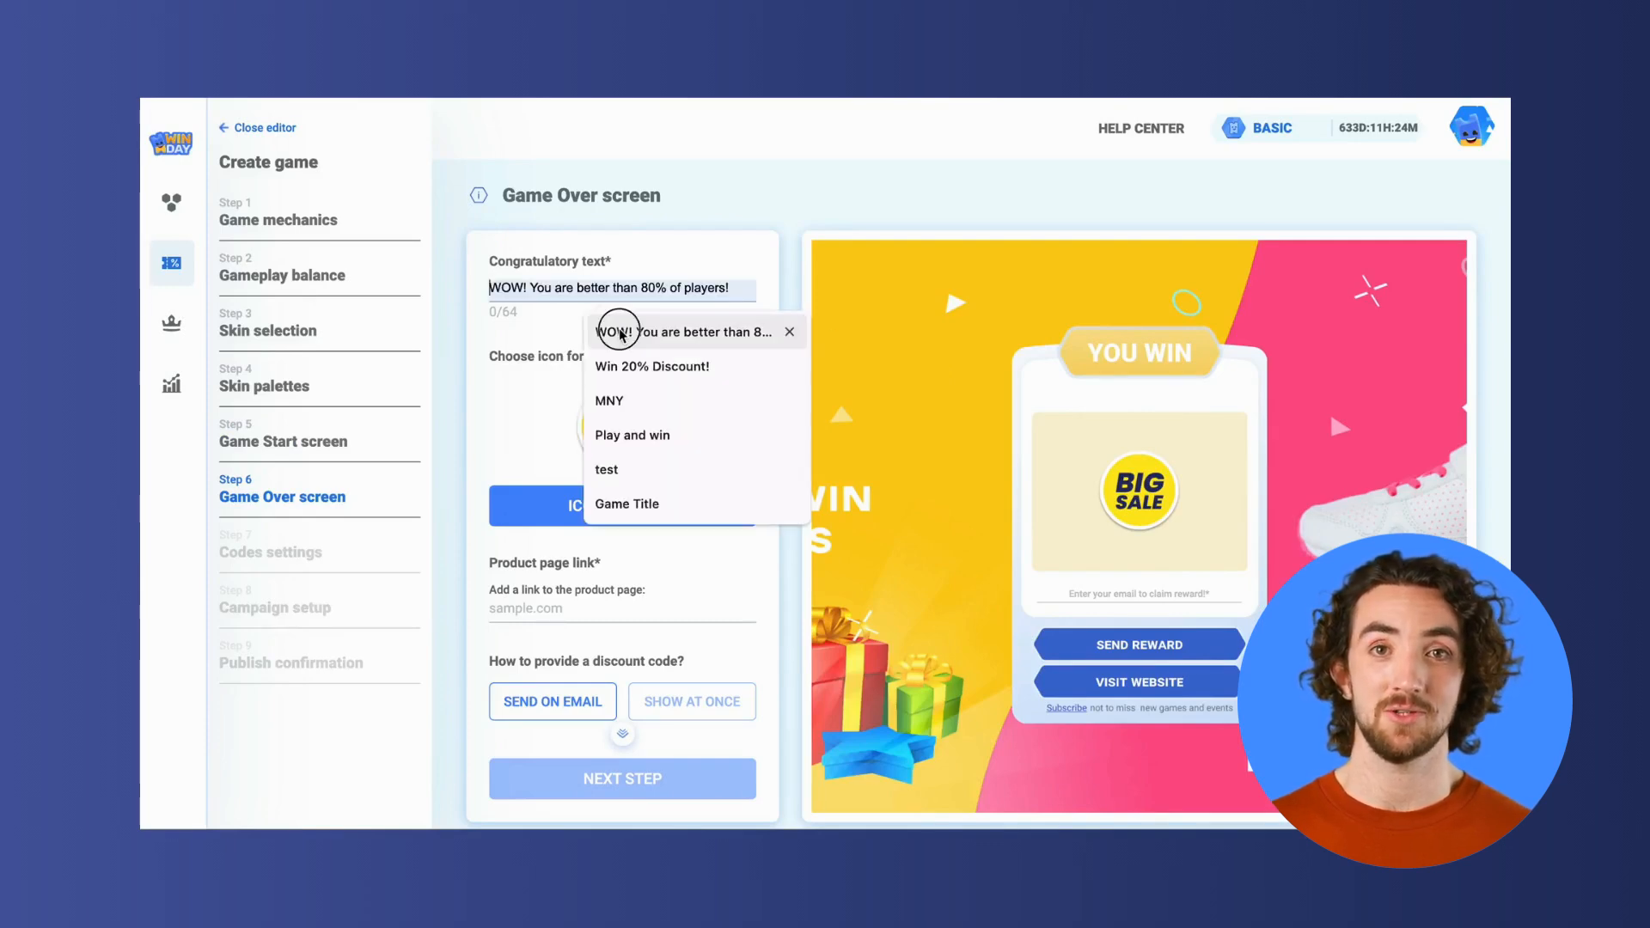
click(622, 333)
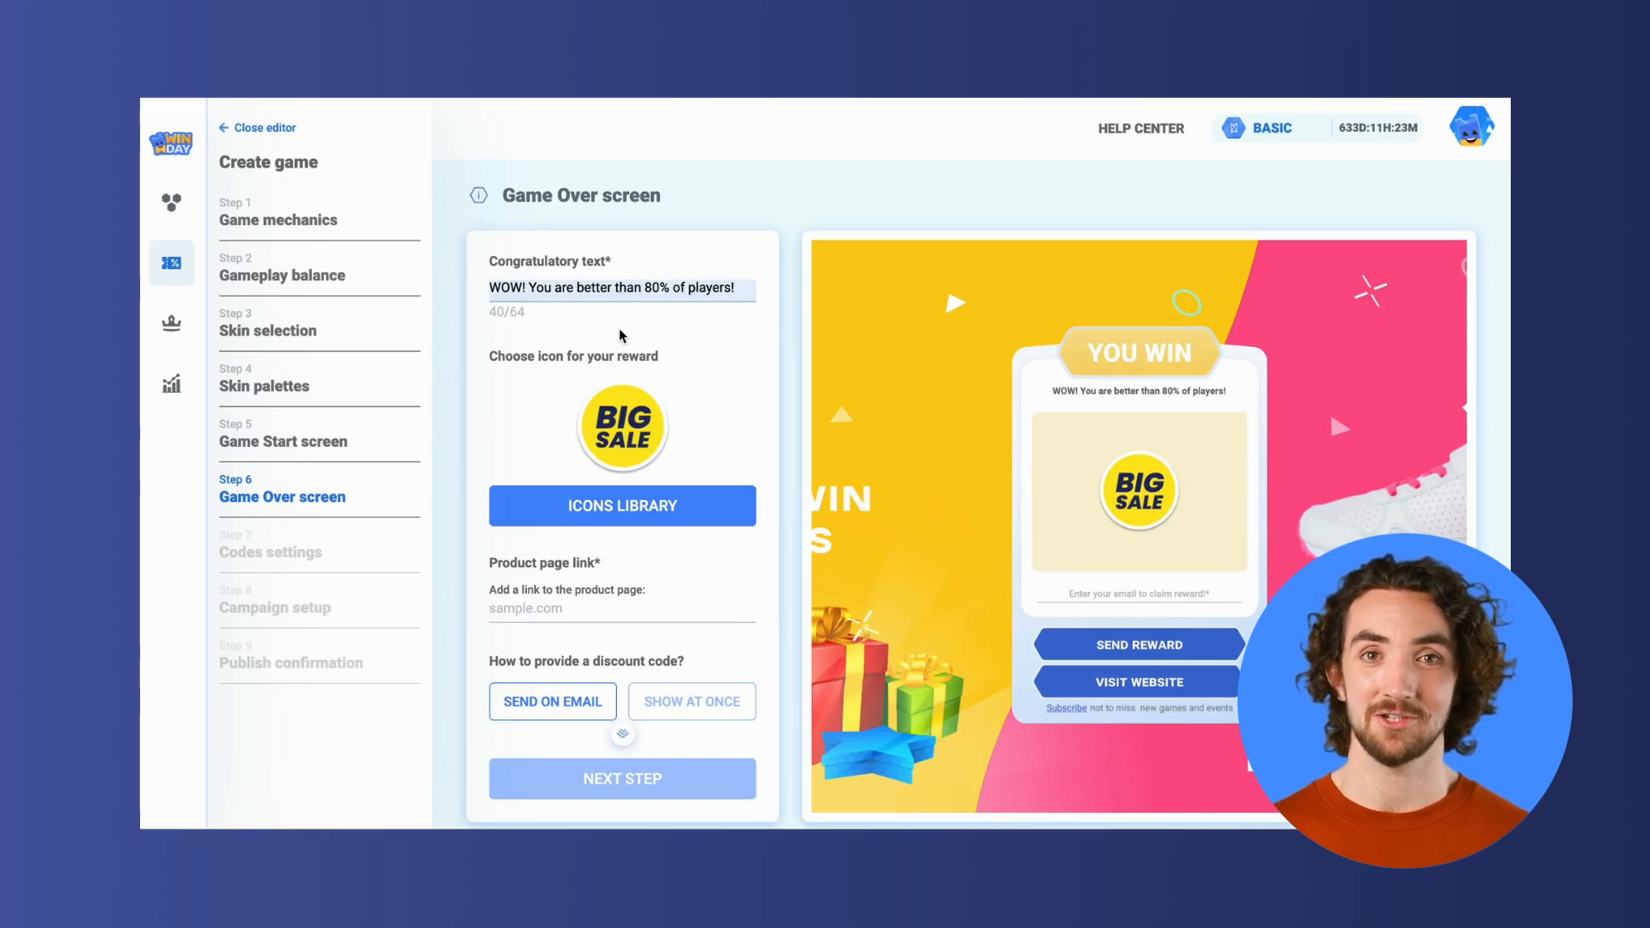
click(650, 503)
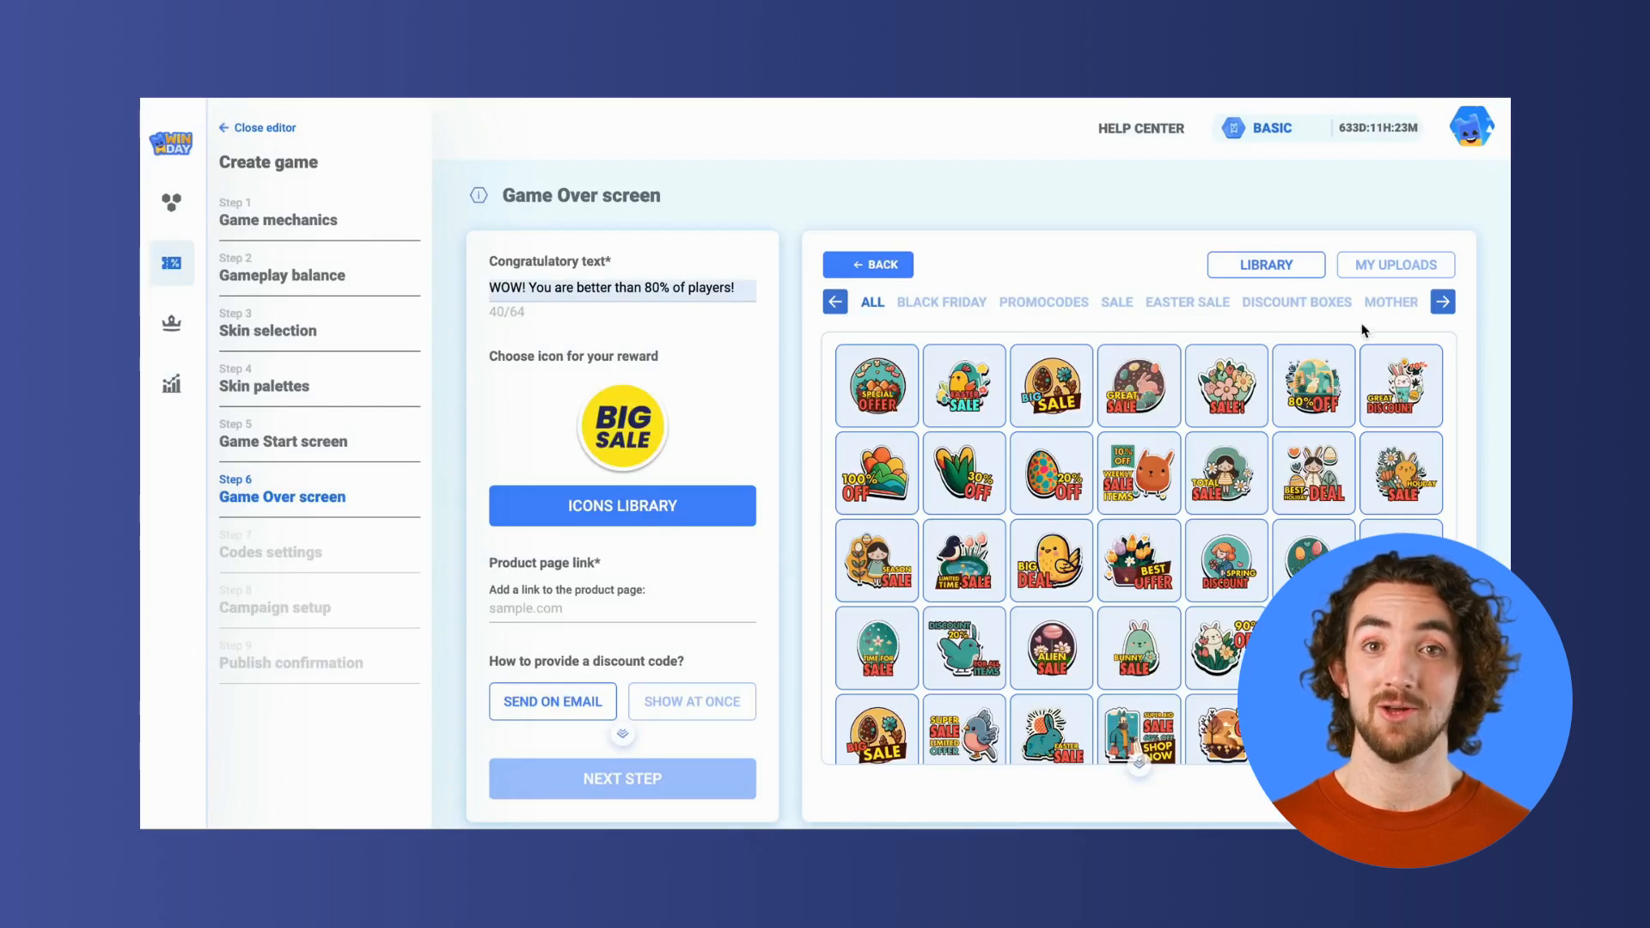
click(1440, 307)
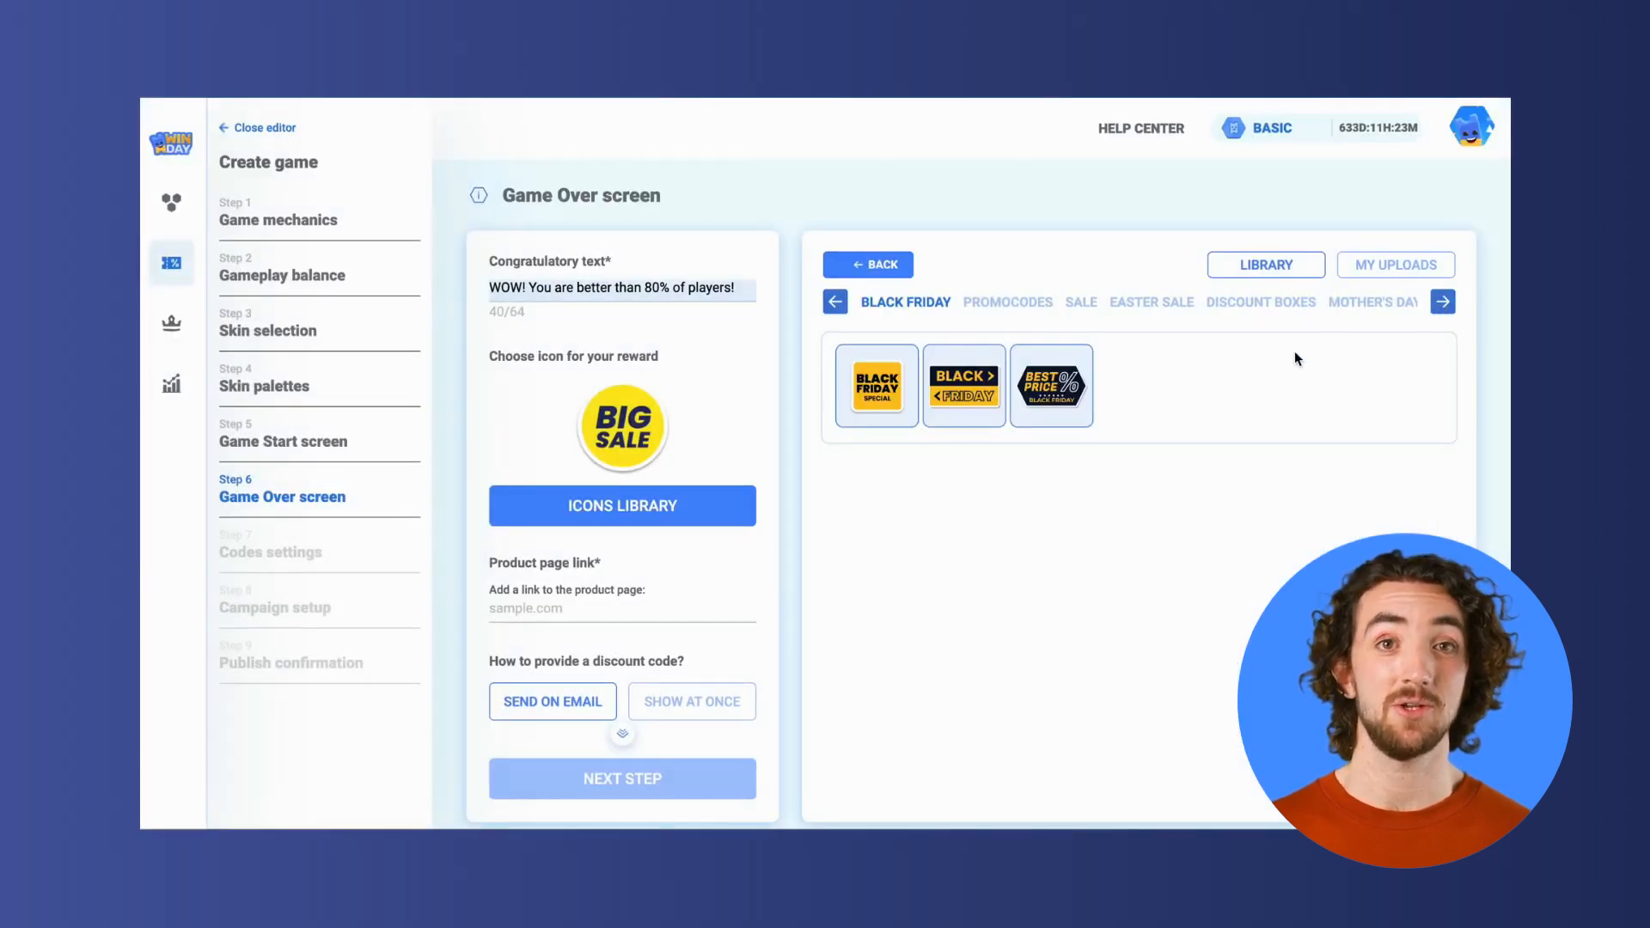
click(1055, 391)
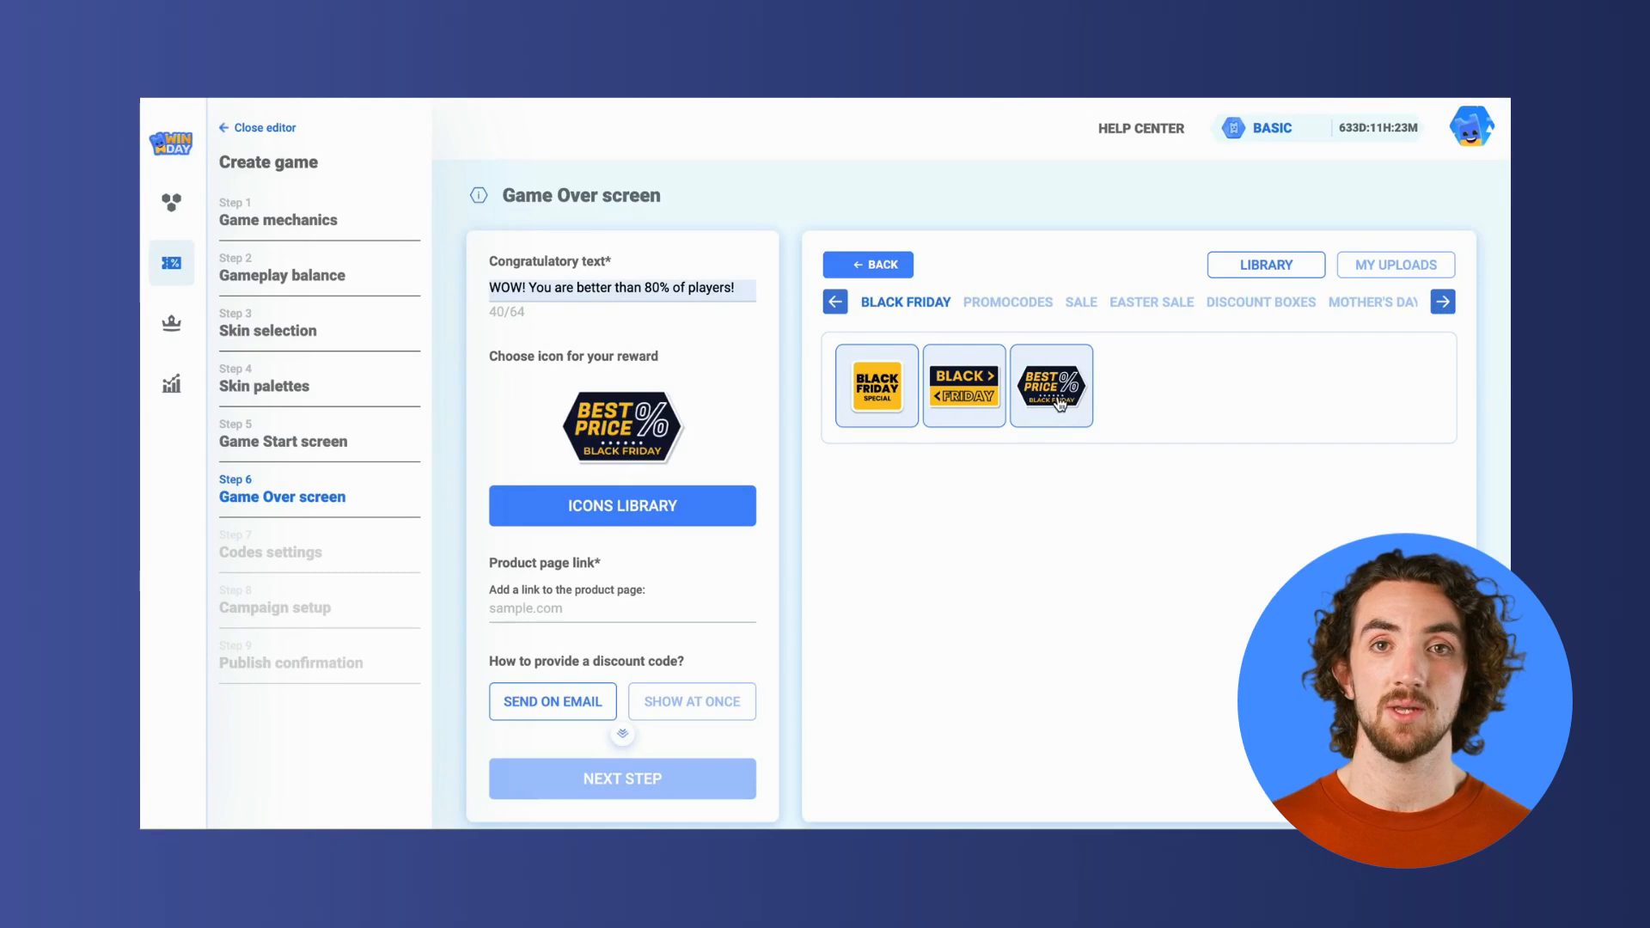
click(885, 266)
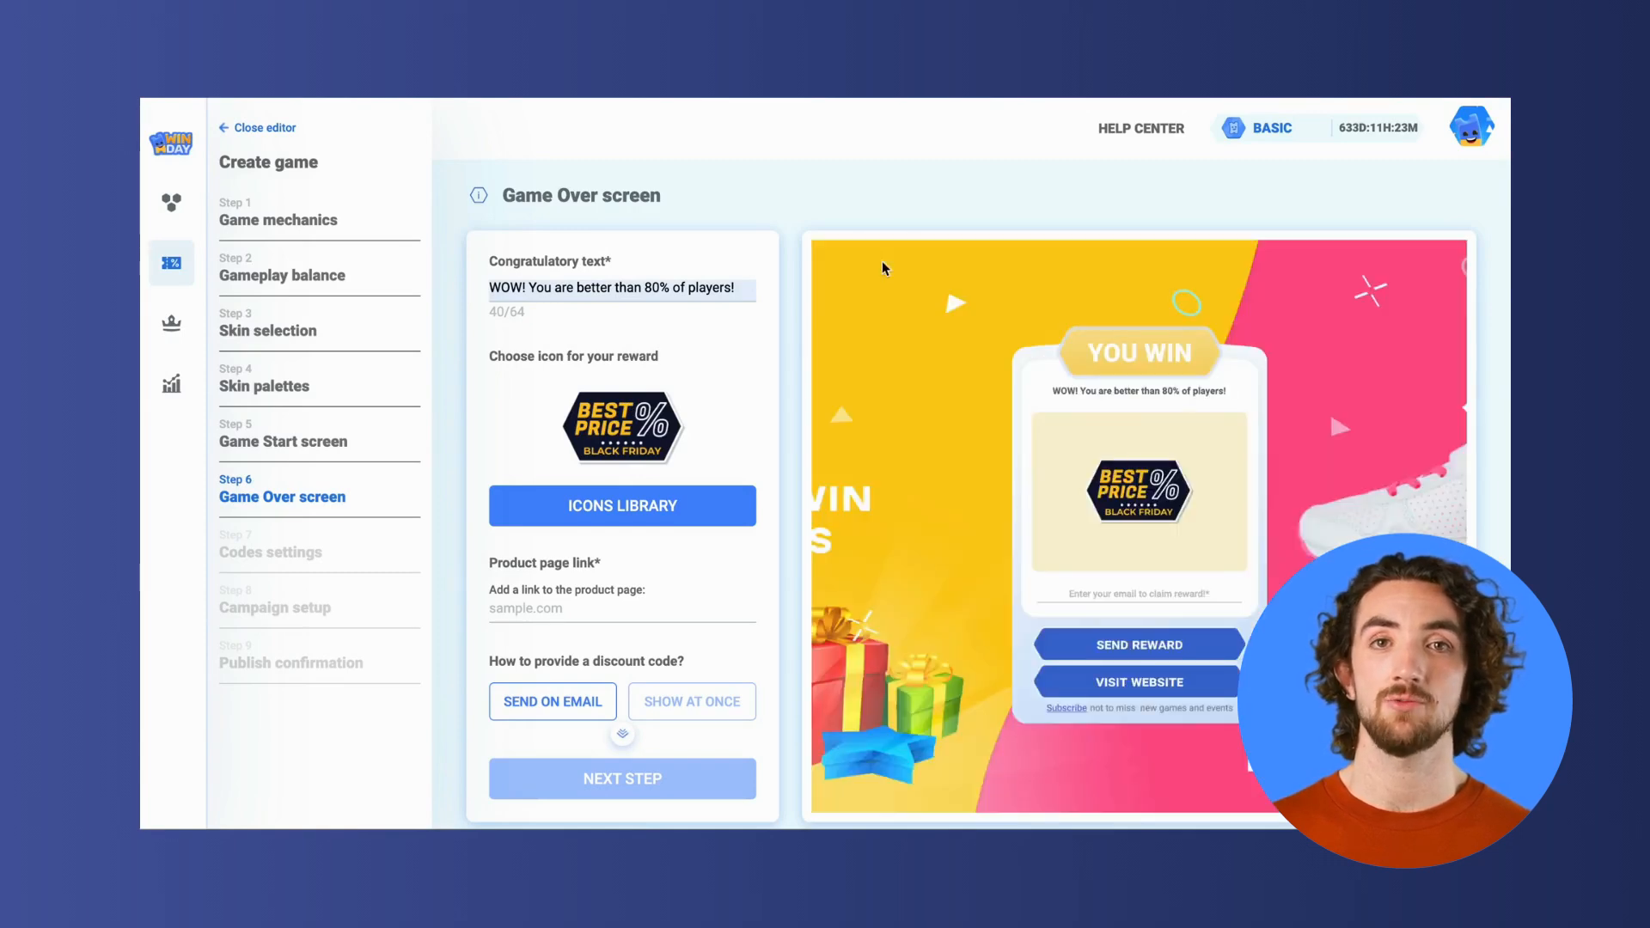
Set the product page link to mywebsite.com.
click(569, 607)
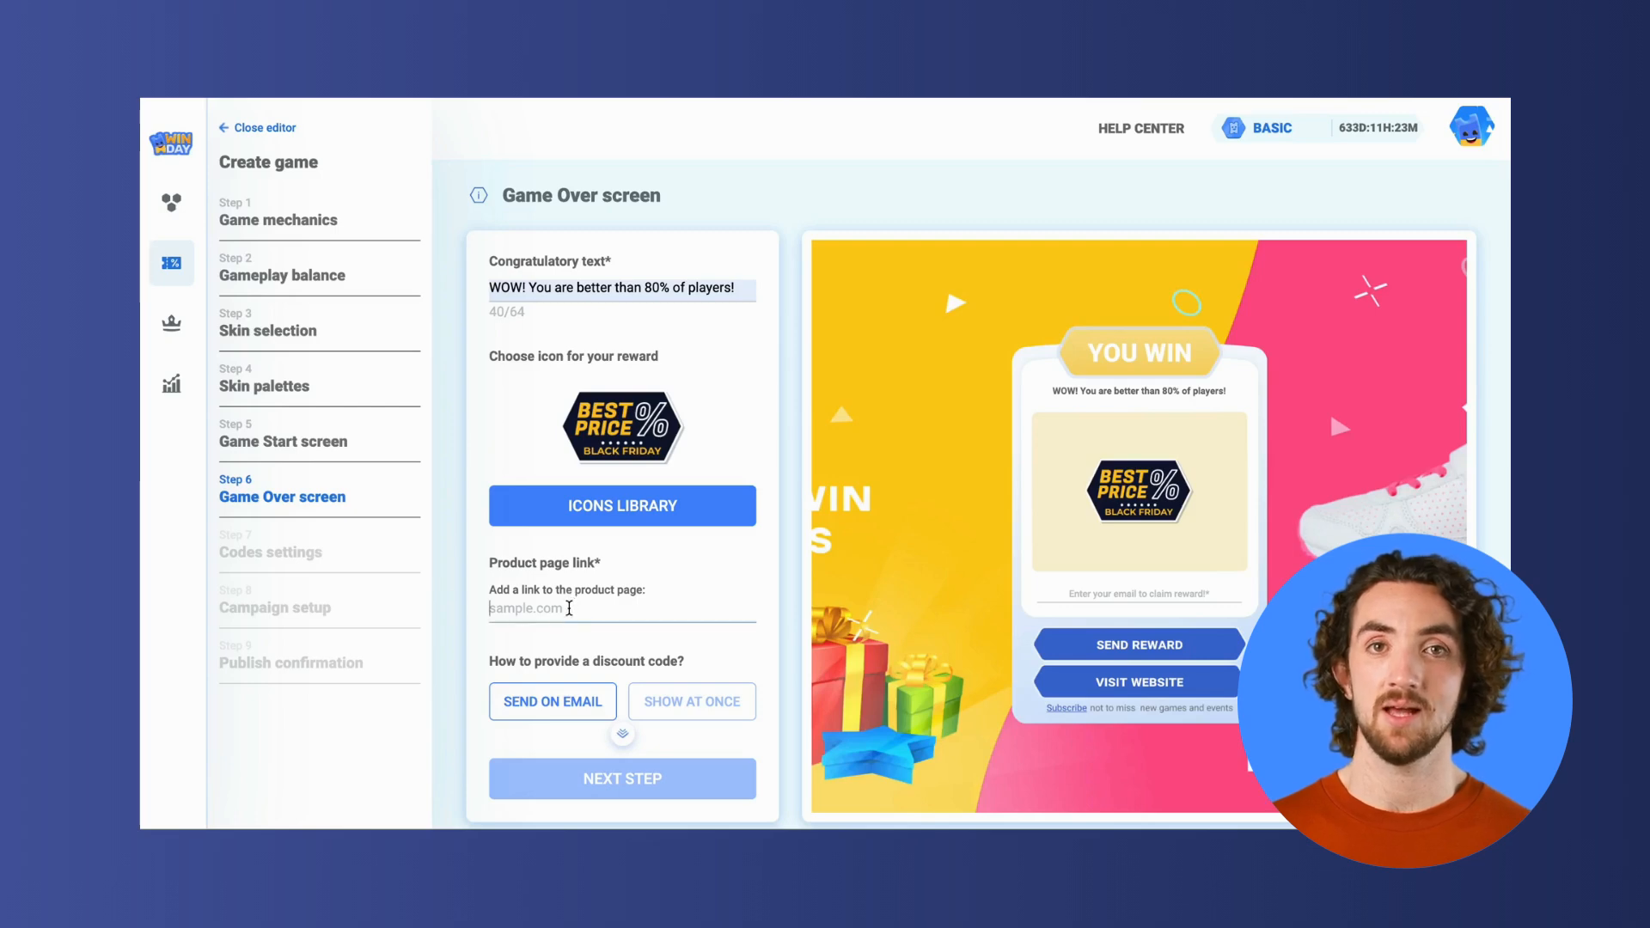
text(mywebsite.com)
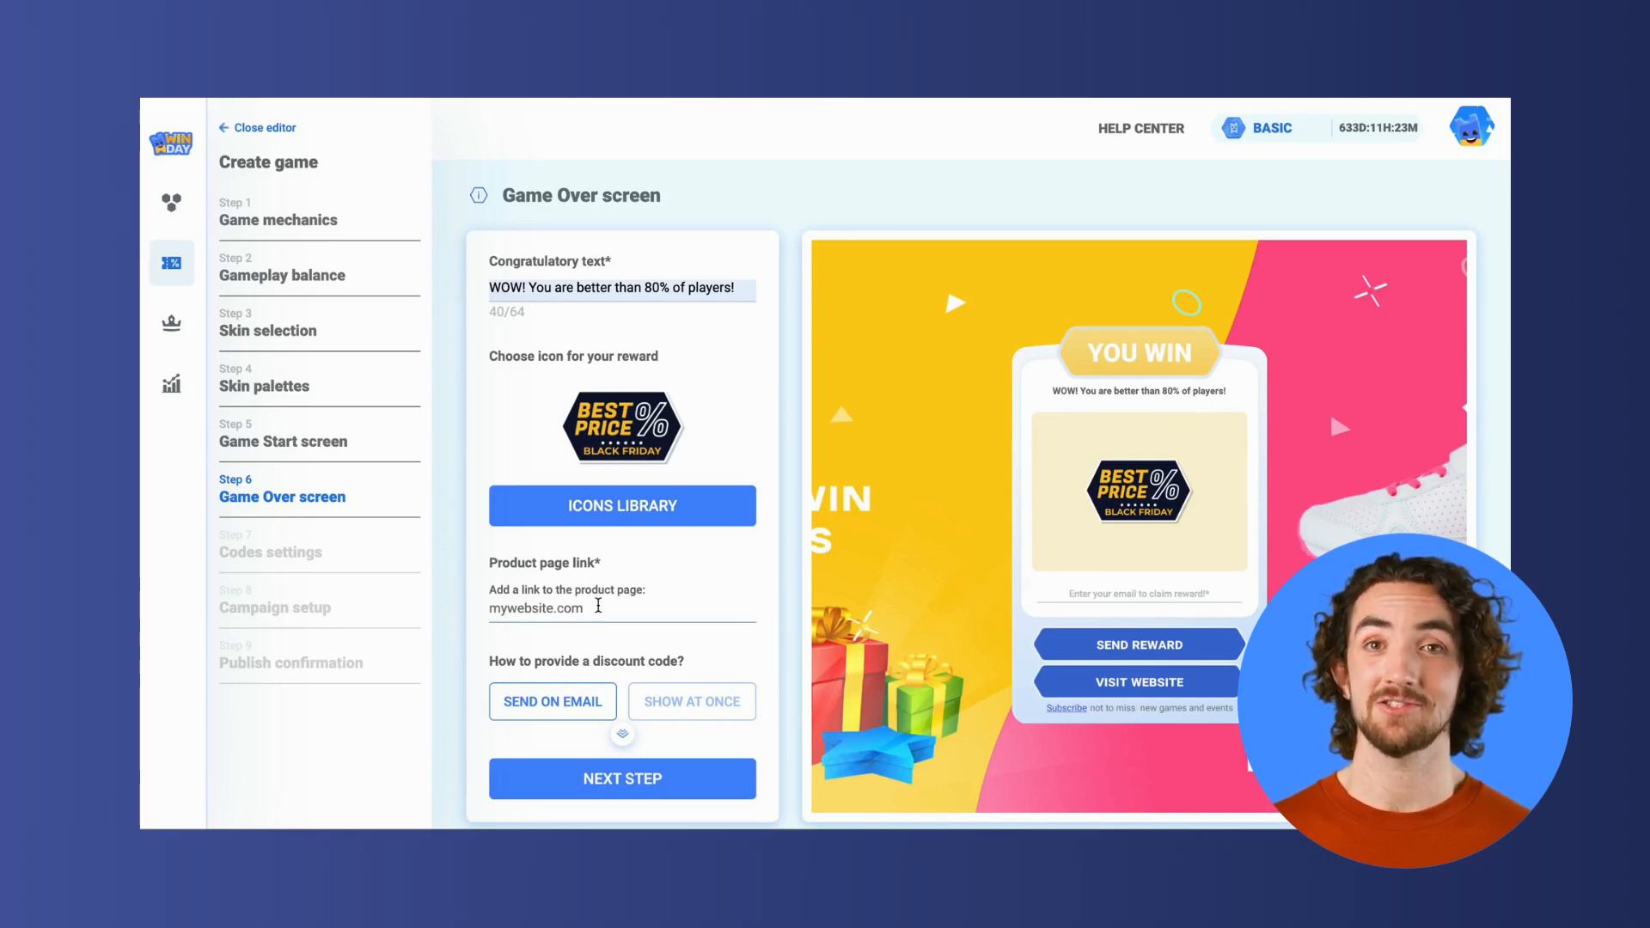
Preview showing the discount code at once, and return to sending it on email with a codes amount of 1 per player.
scroll(598, 605, down, 3)
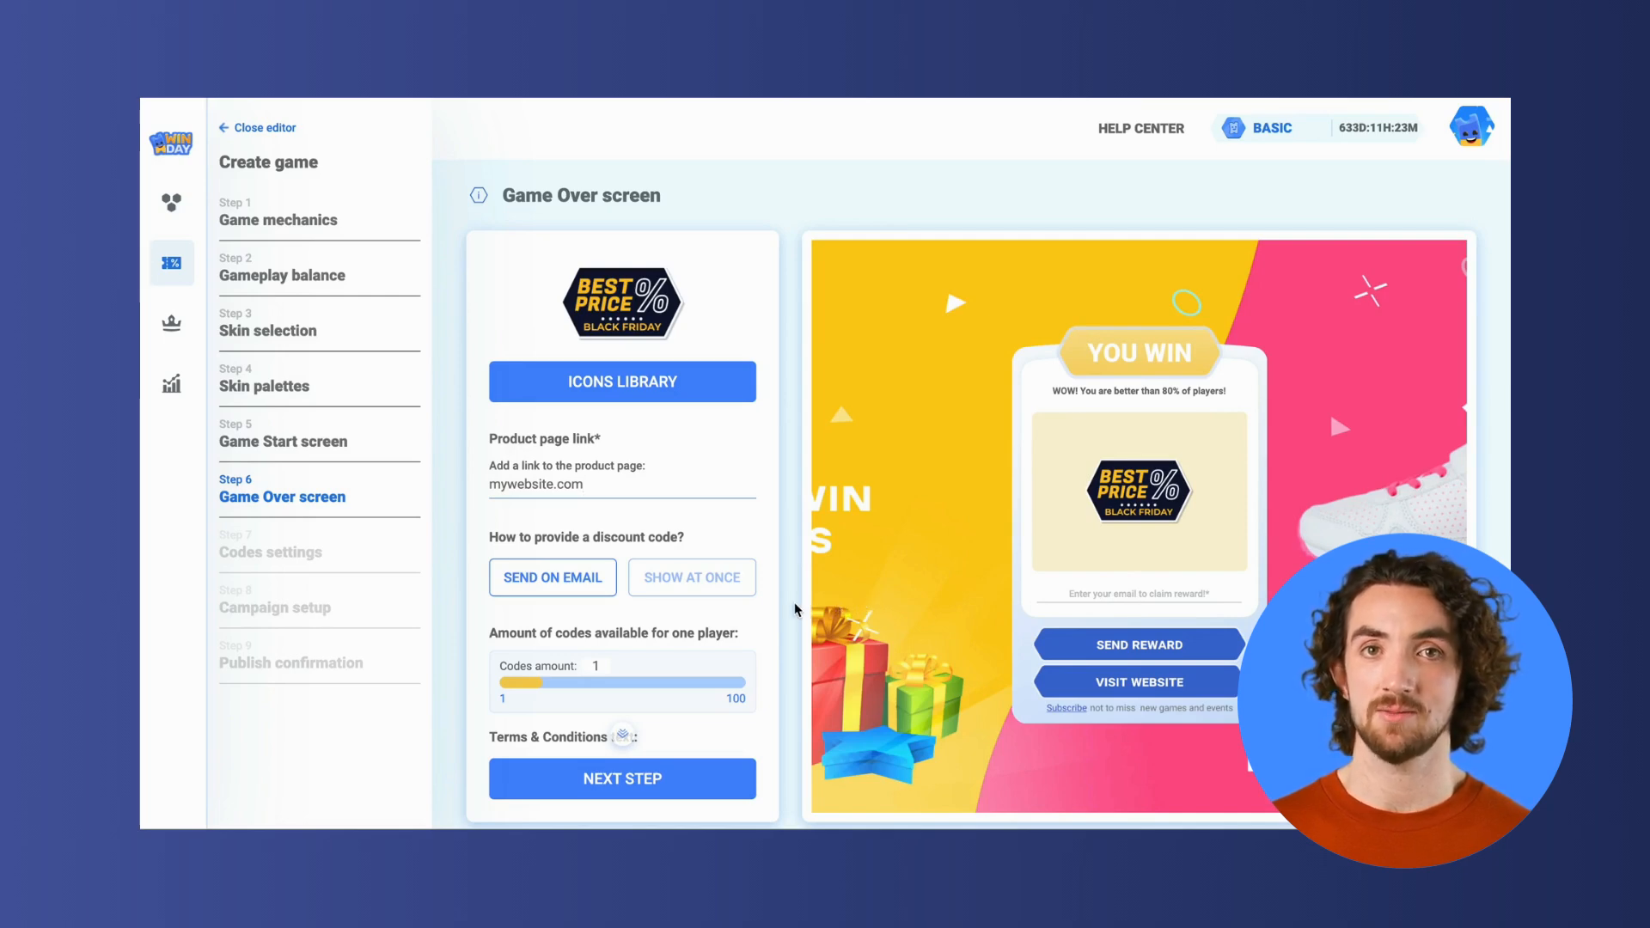
click(710, 584)
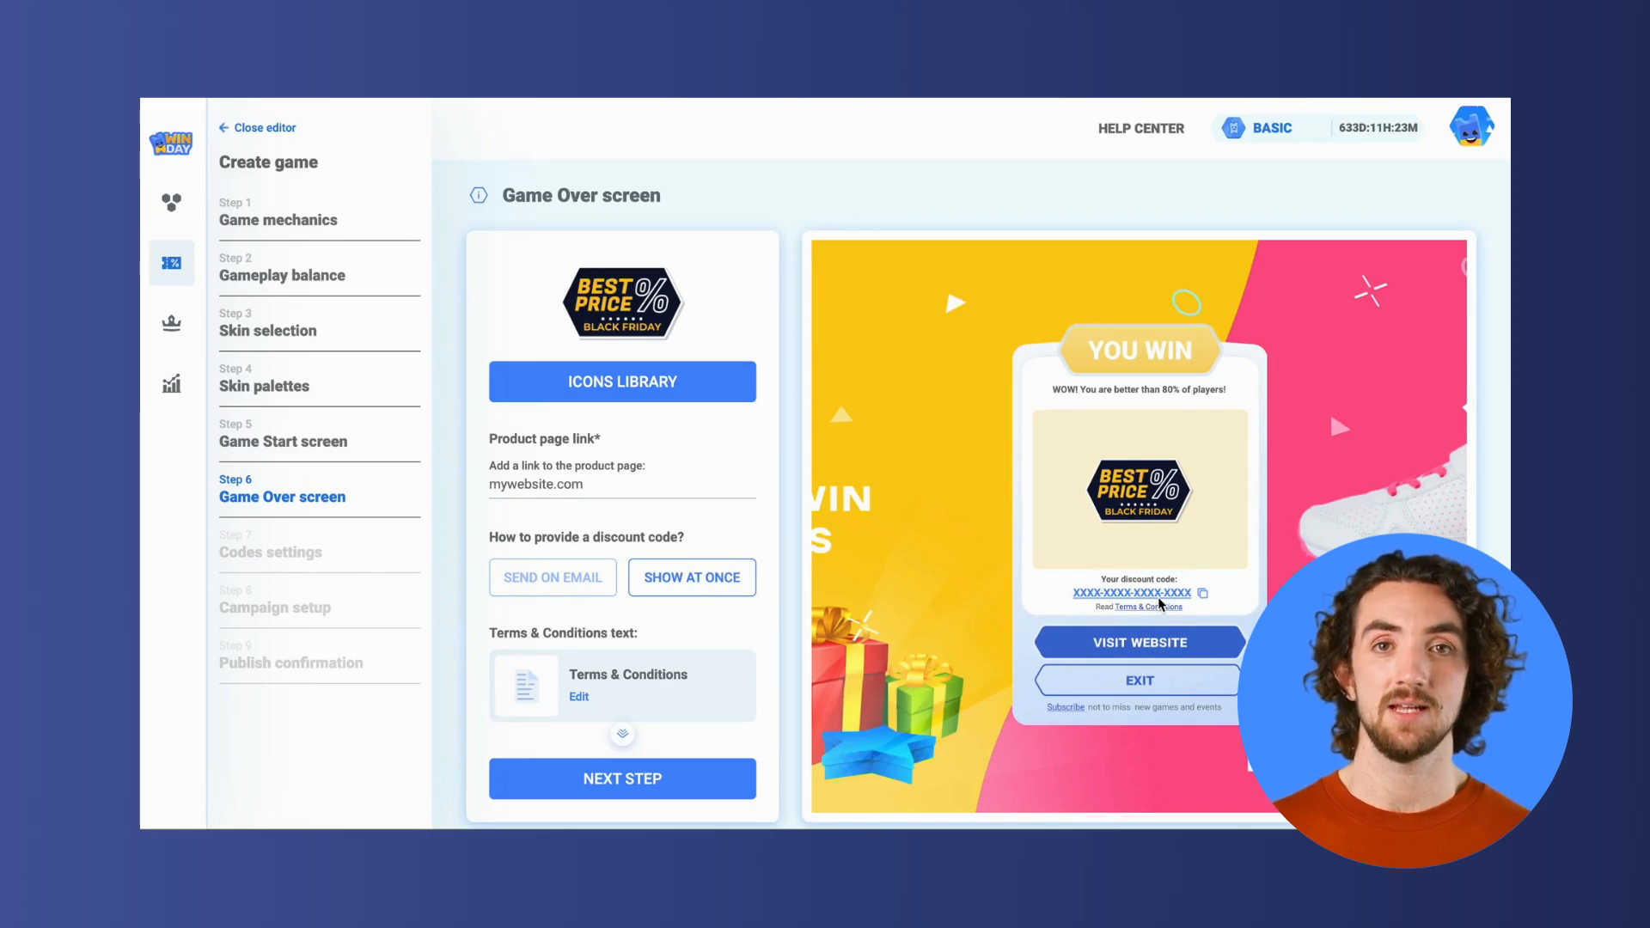
click(578, 584)
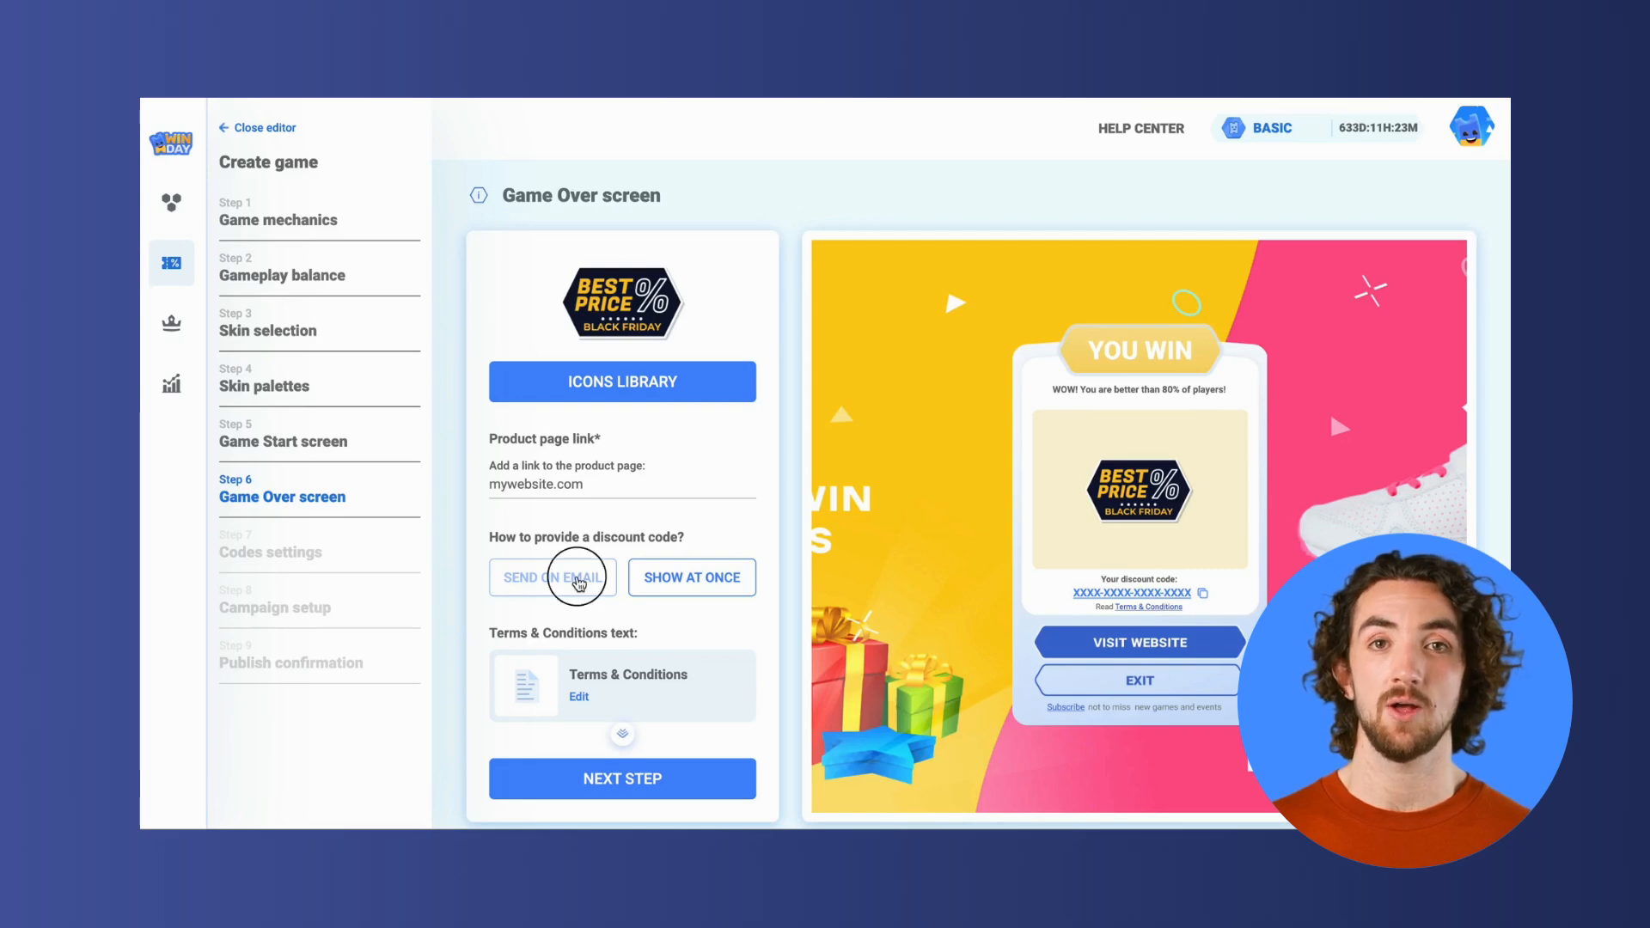
scroll(584, 632, down, 1)
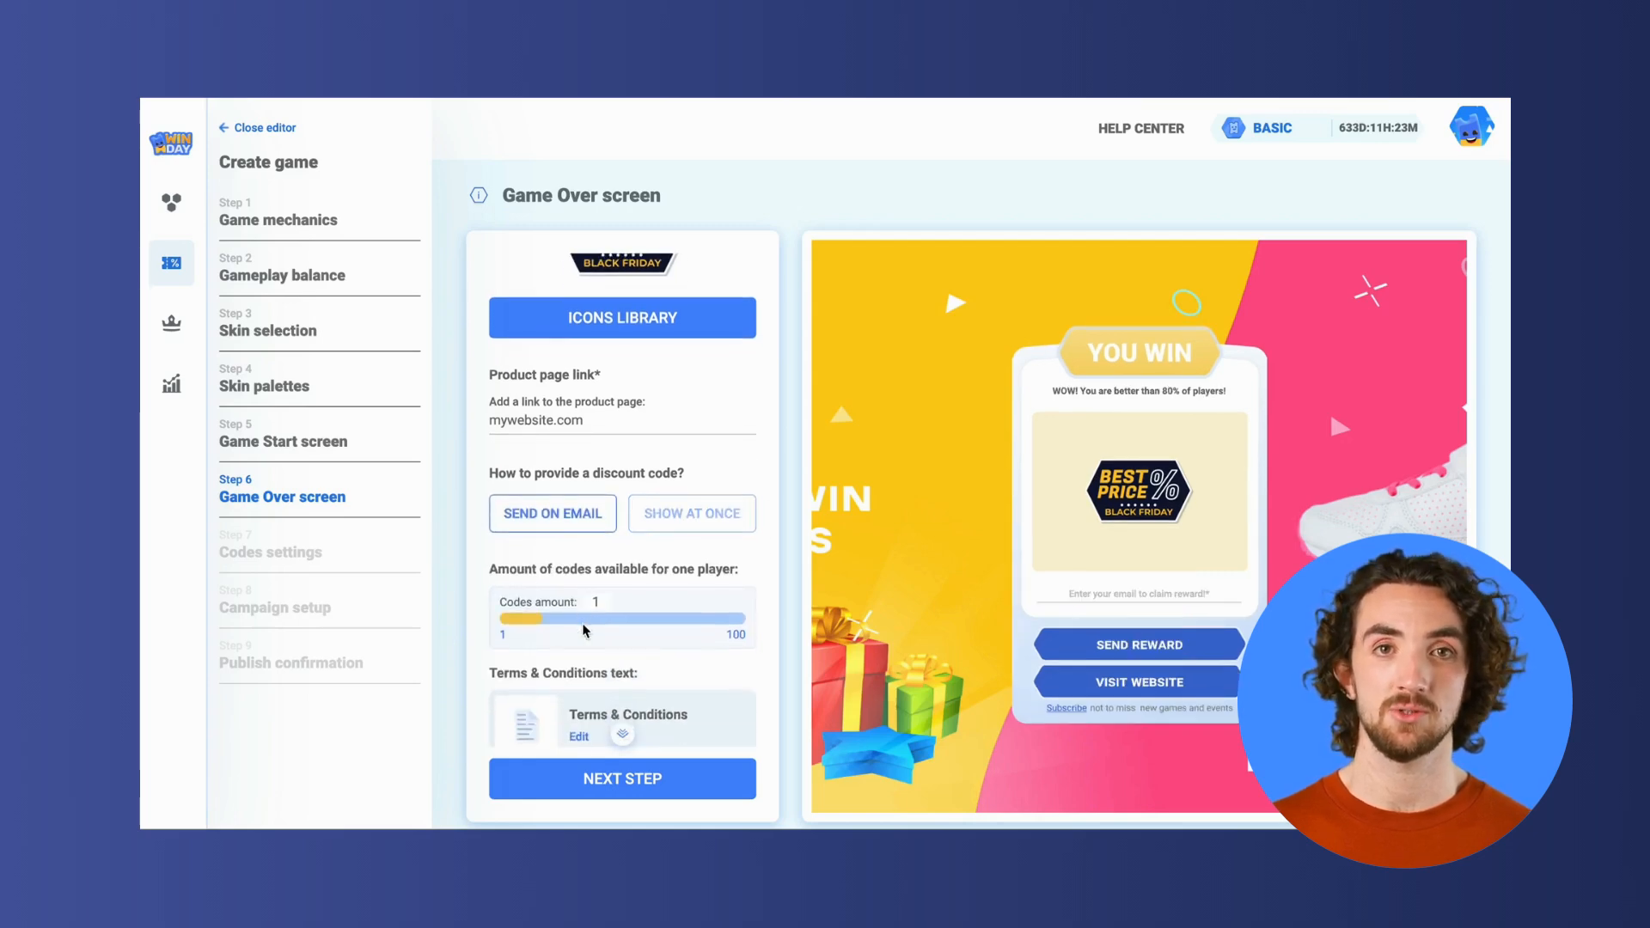
mouse_move(534, 619)
mouse_down()
mouse_move(563, 619)
mouse_move(518, 619)
mouse_up()
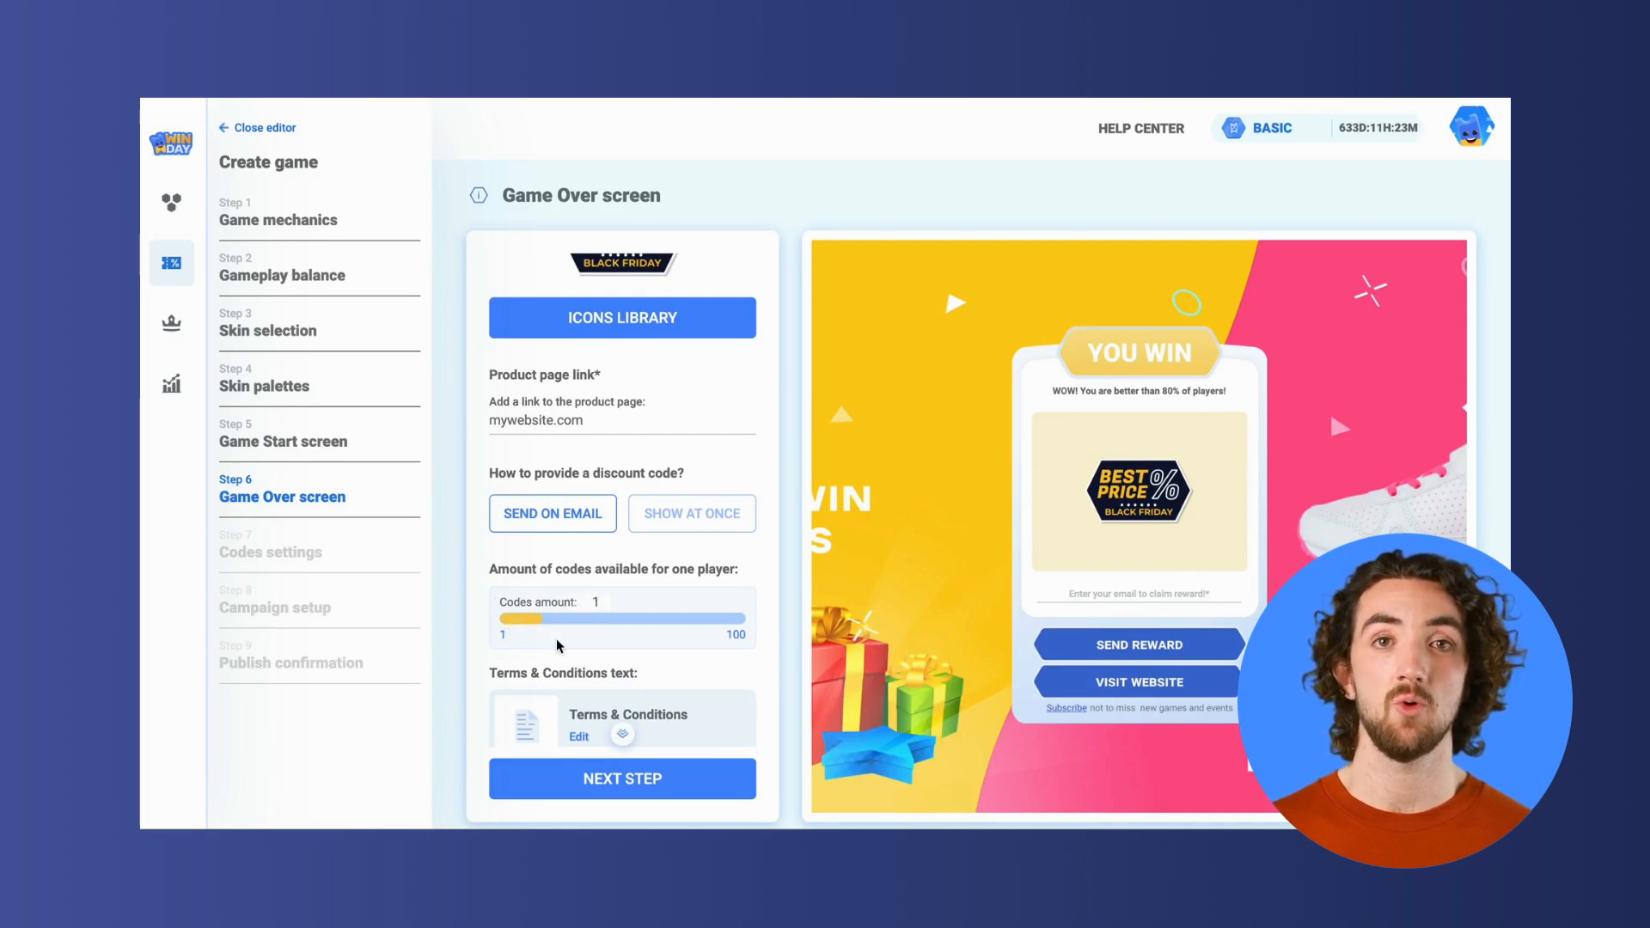
Open the Terms & Conditions text for editing and examine the instructions on using the discount code.
scroll(557, 645, down, 1)
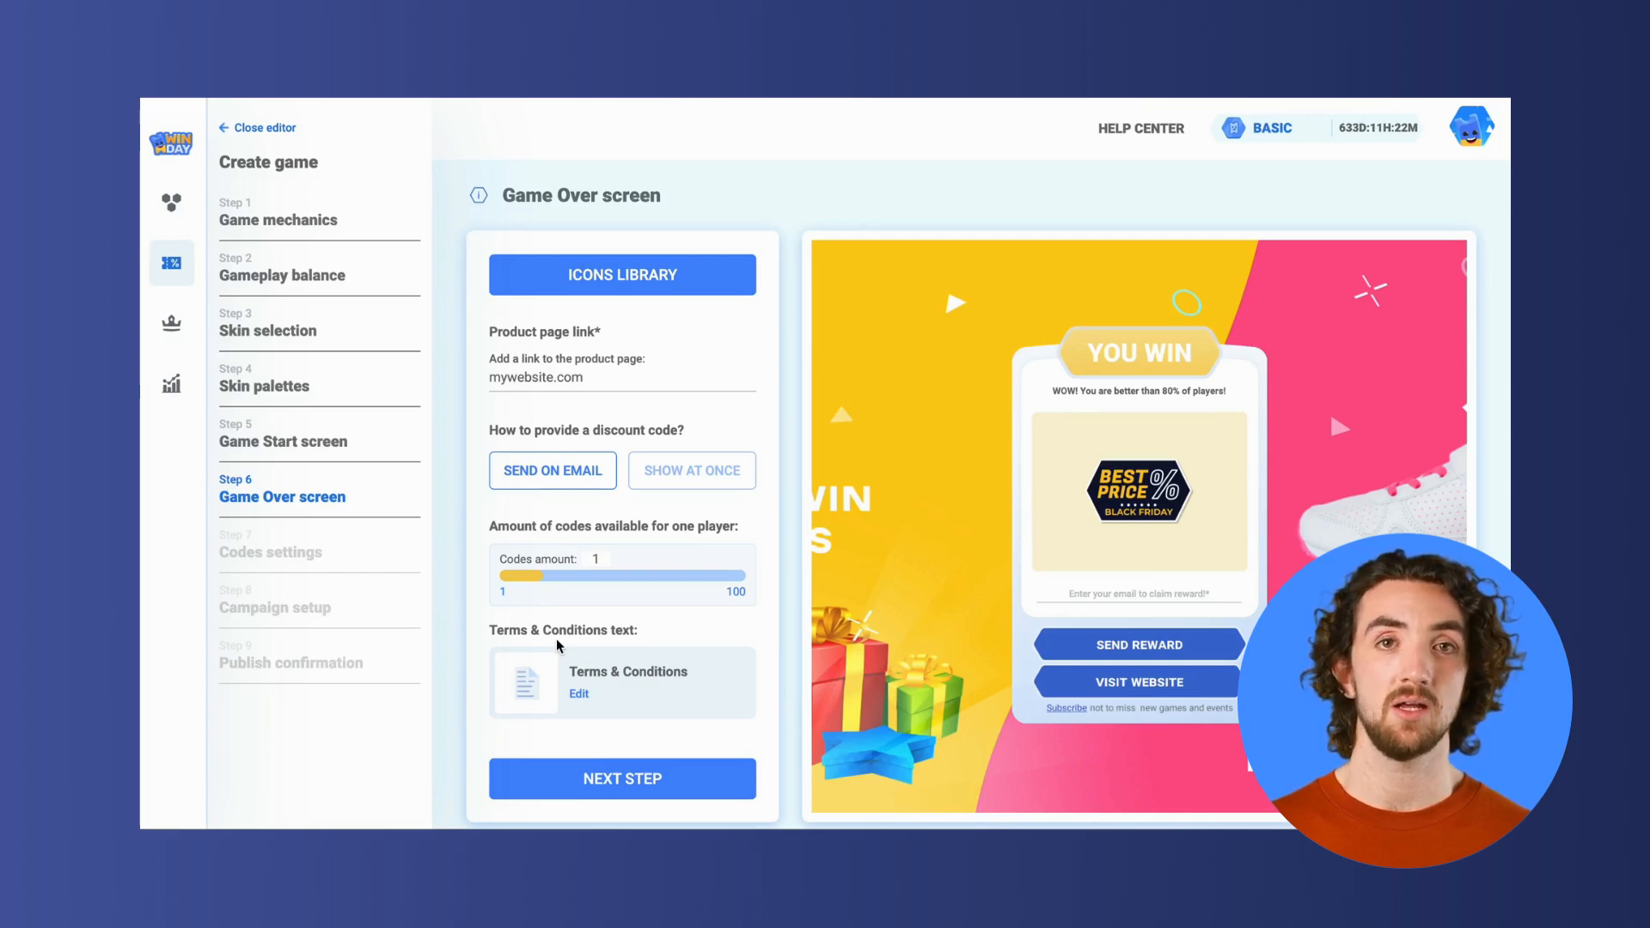
click(583, 694)
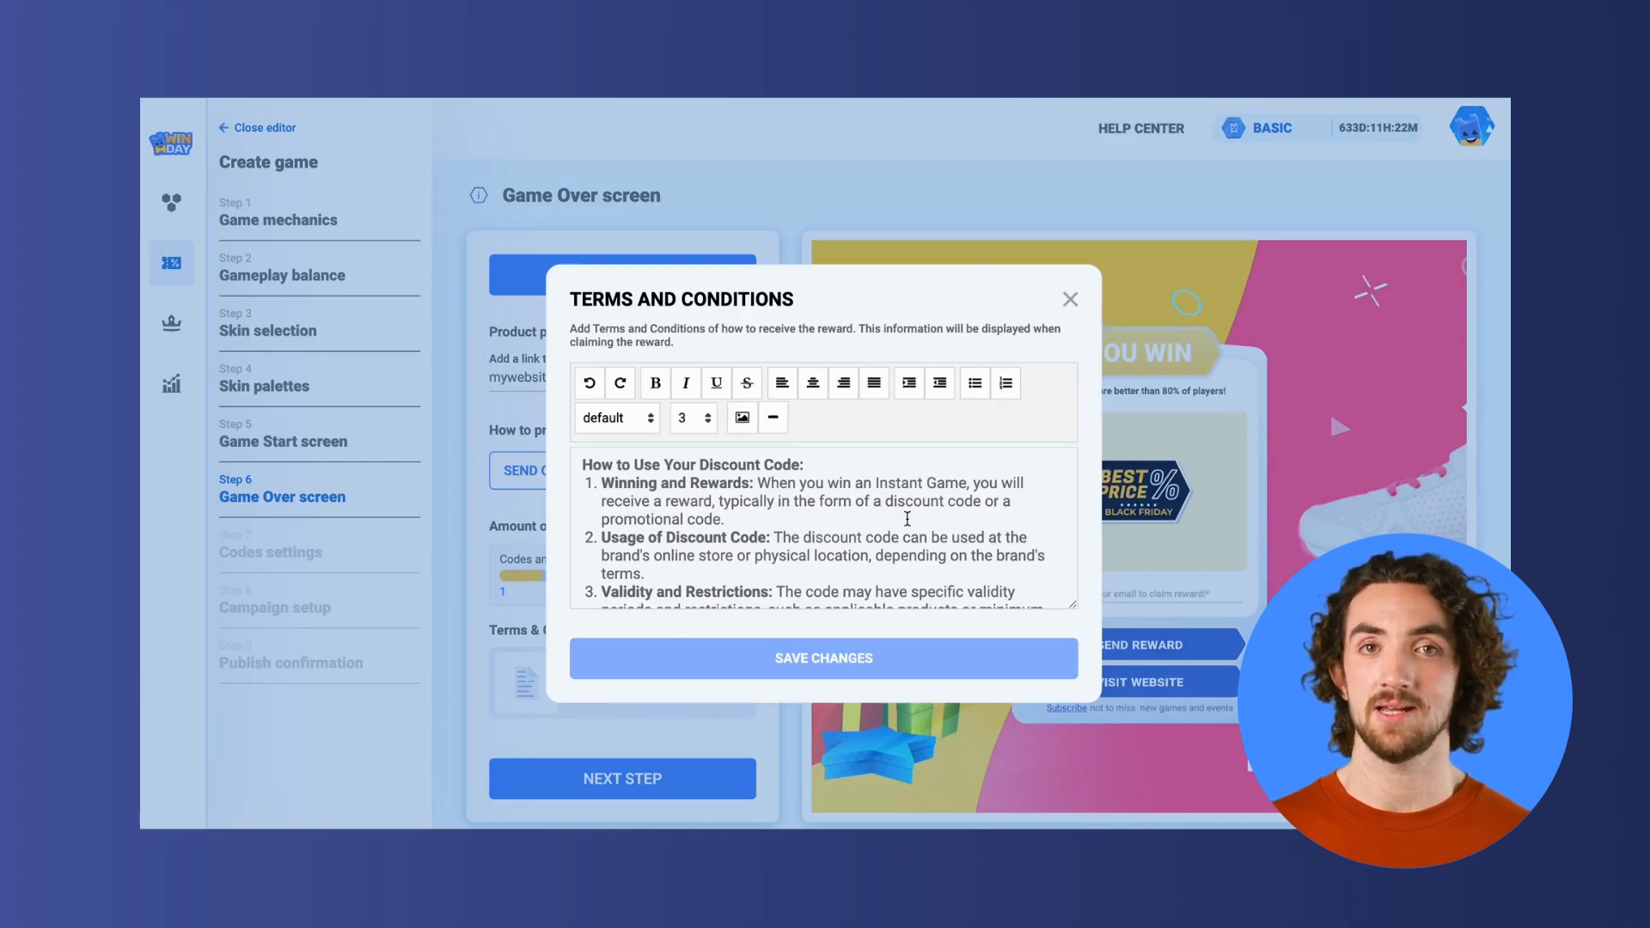
scroll(907, 519, down, 3)
scroll(907, 519, up, 3)
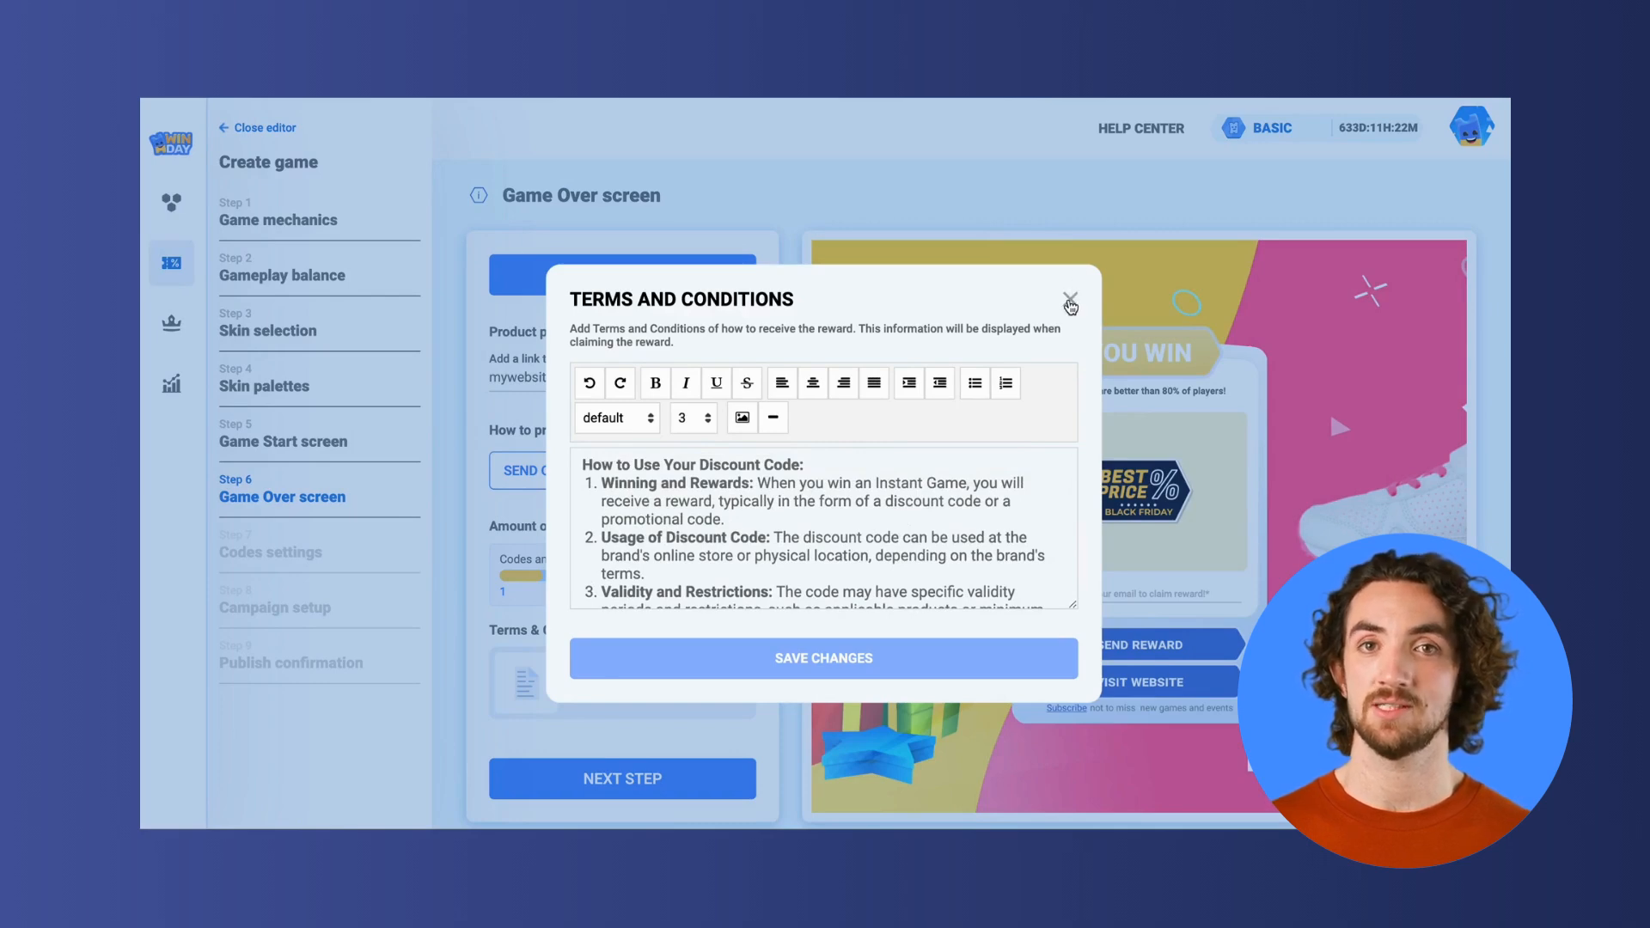
Close the Terms & Conditions text without changes and proceed to the codes settings.
click(1069, 302)
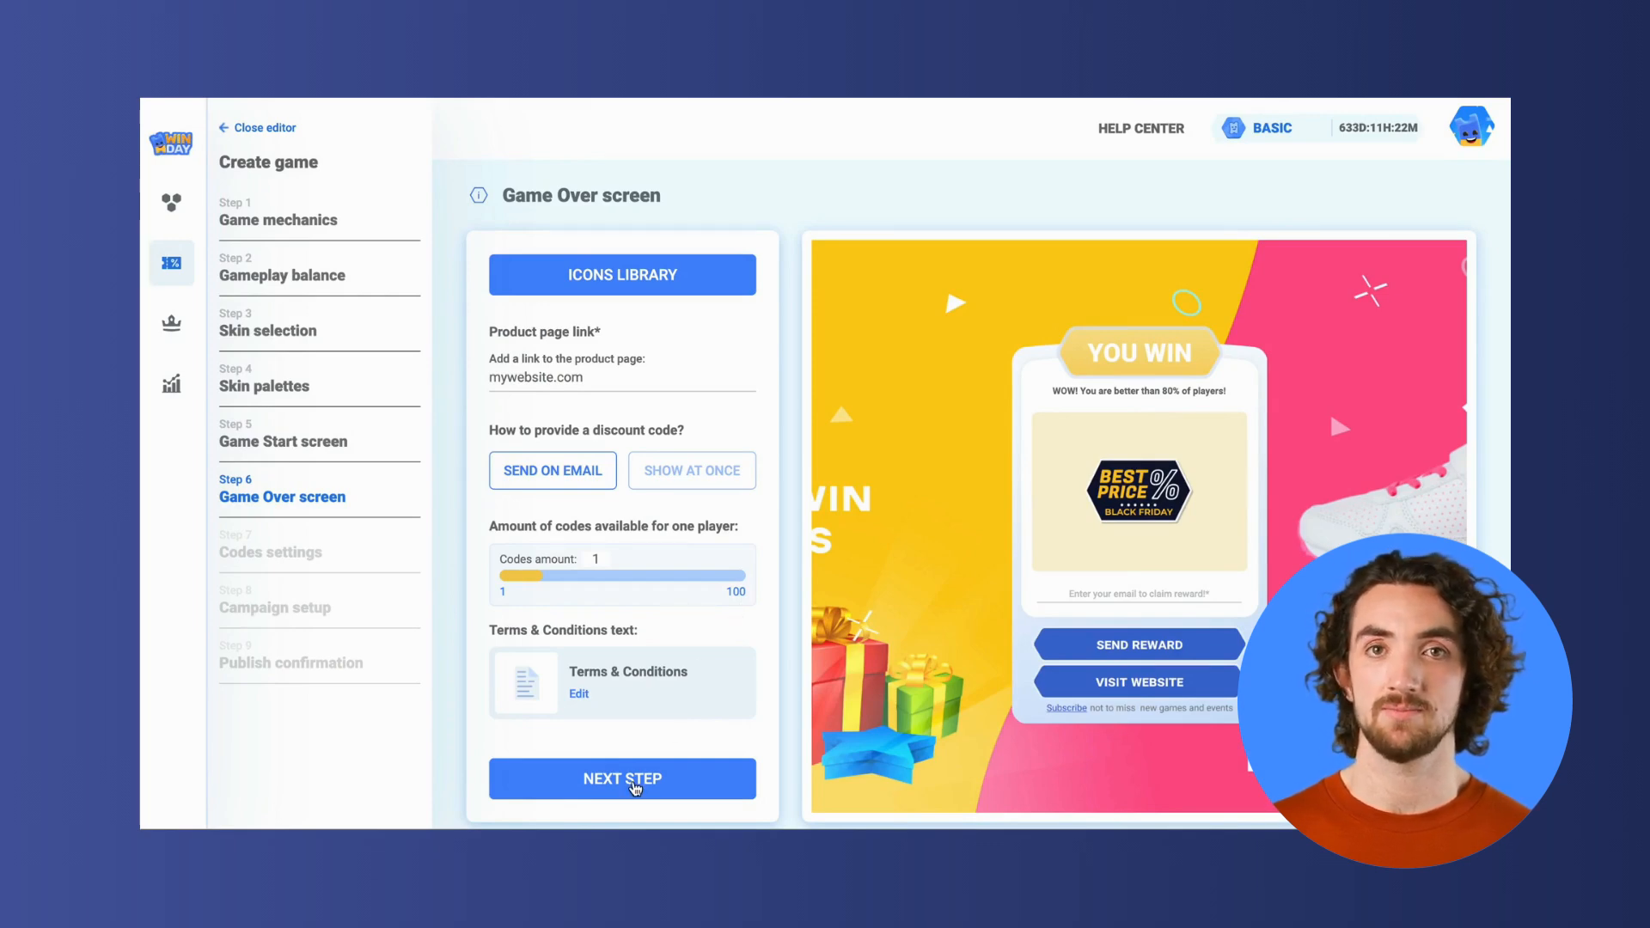
click(634, 787)
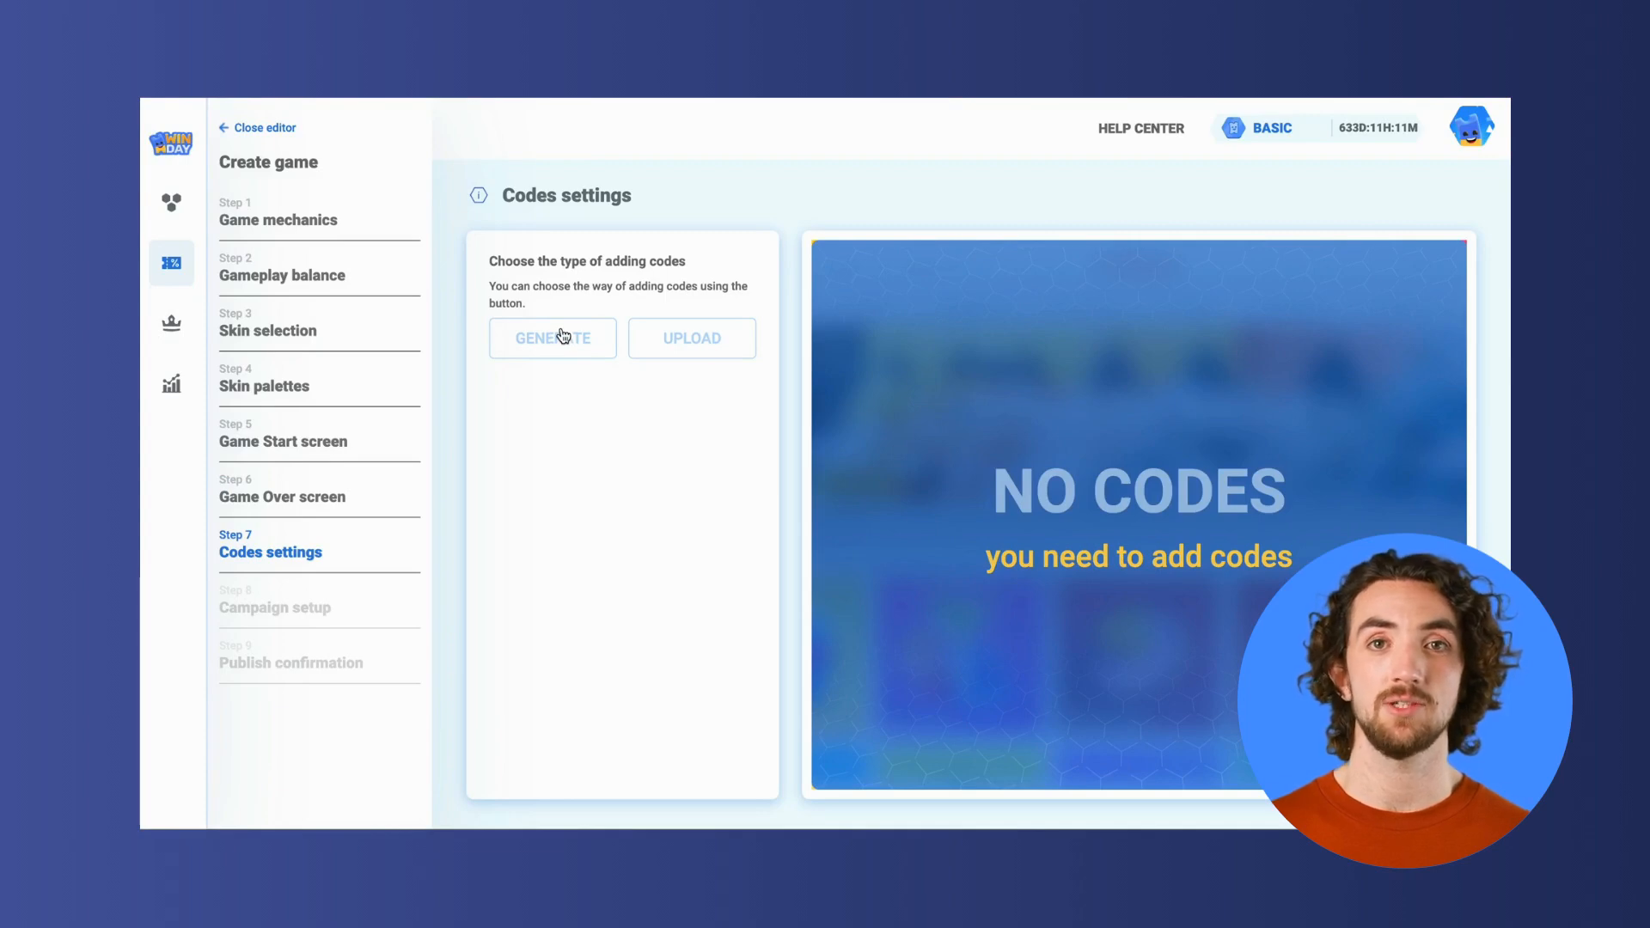
Choose uploading as the way of adding codes and set the amount of discount codes per game to 1000.
click(696, 342)
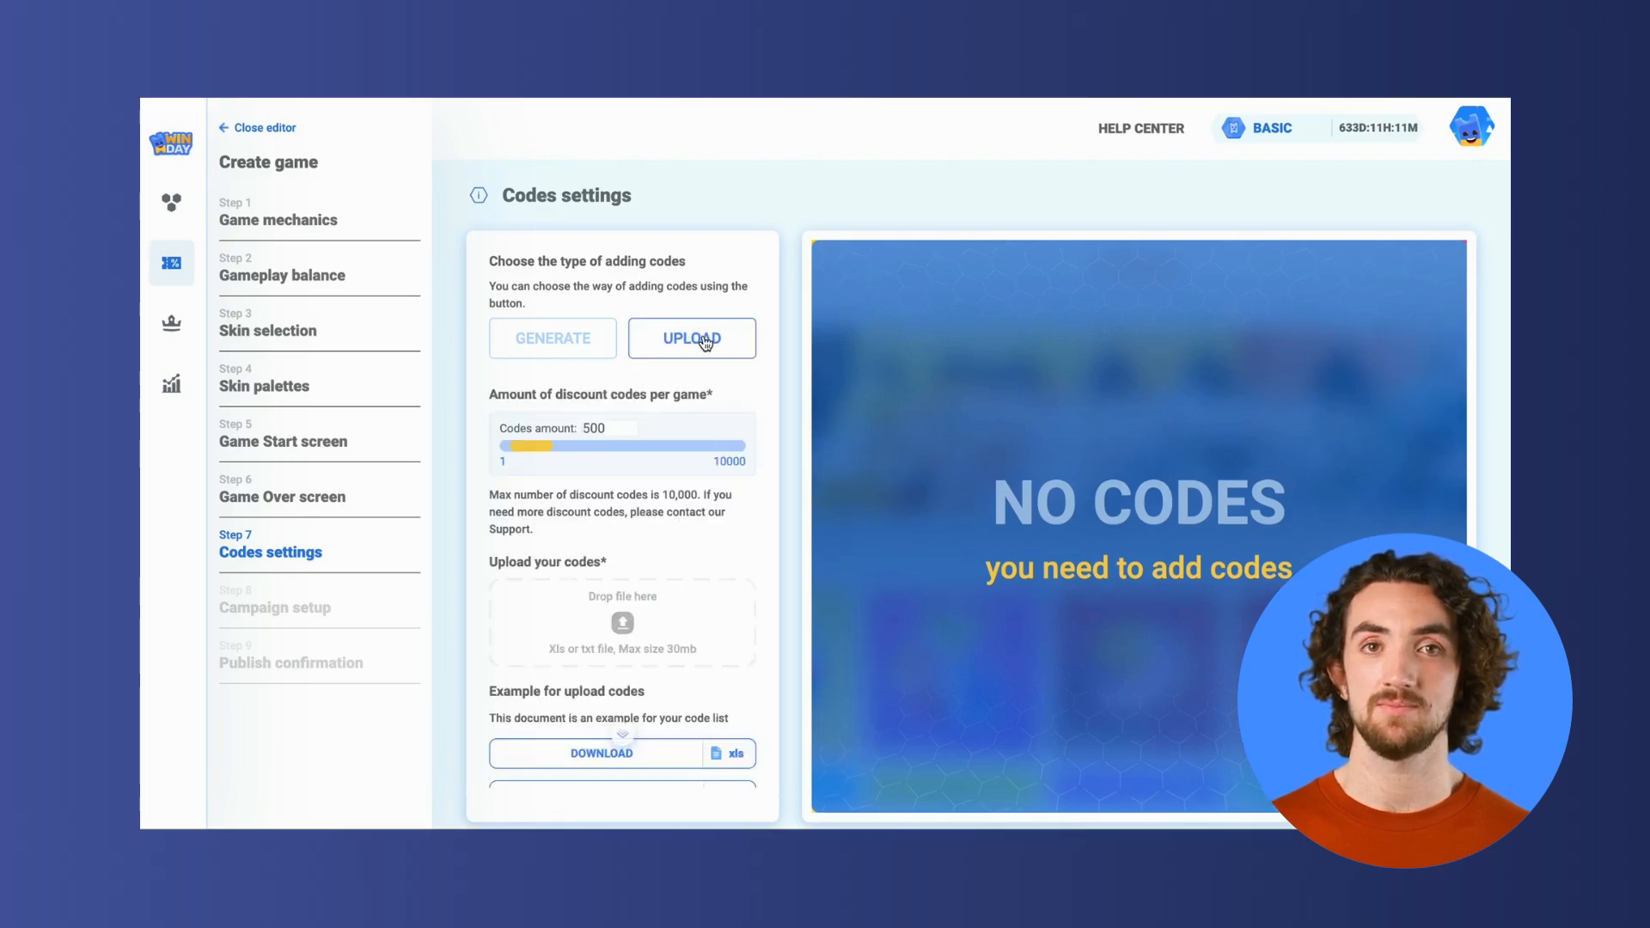
drag(530, 453, 562, 452)
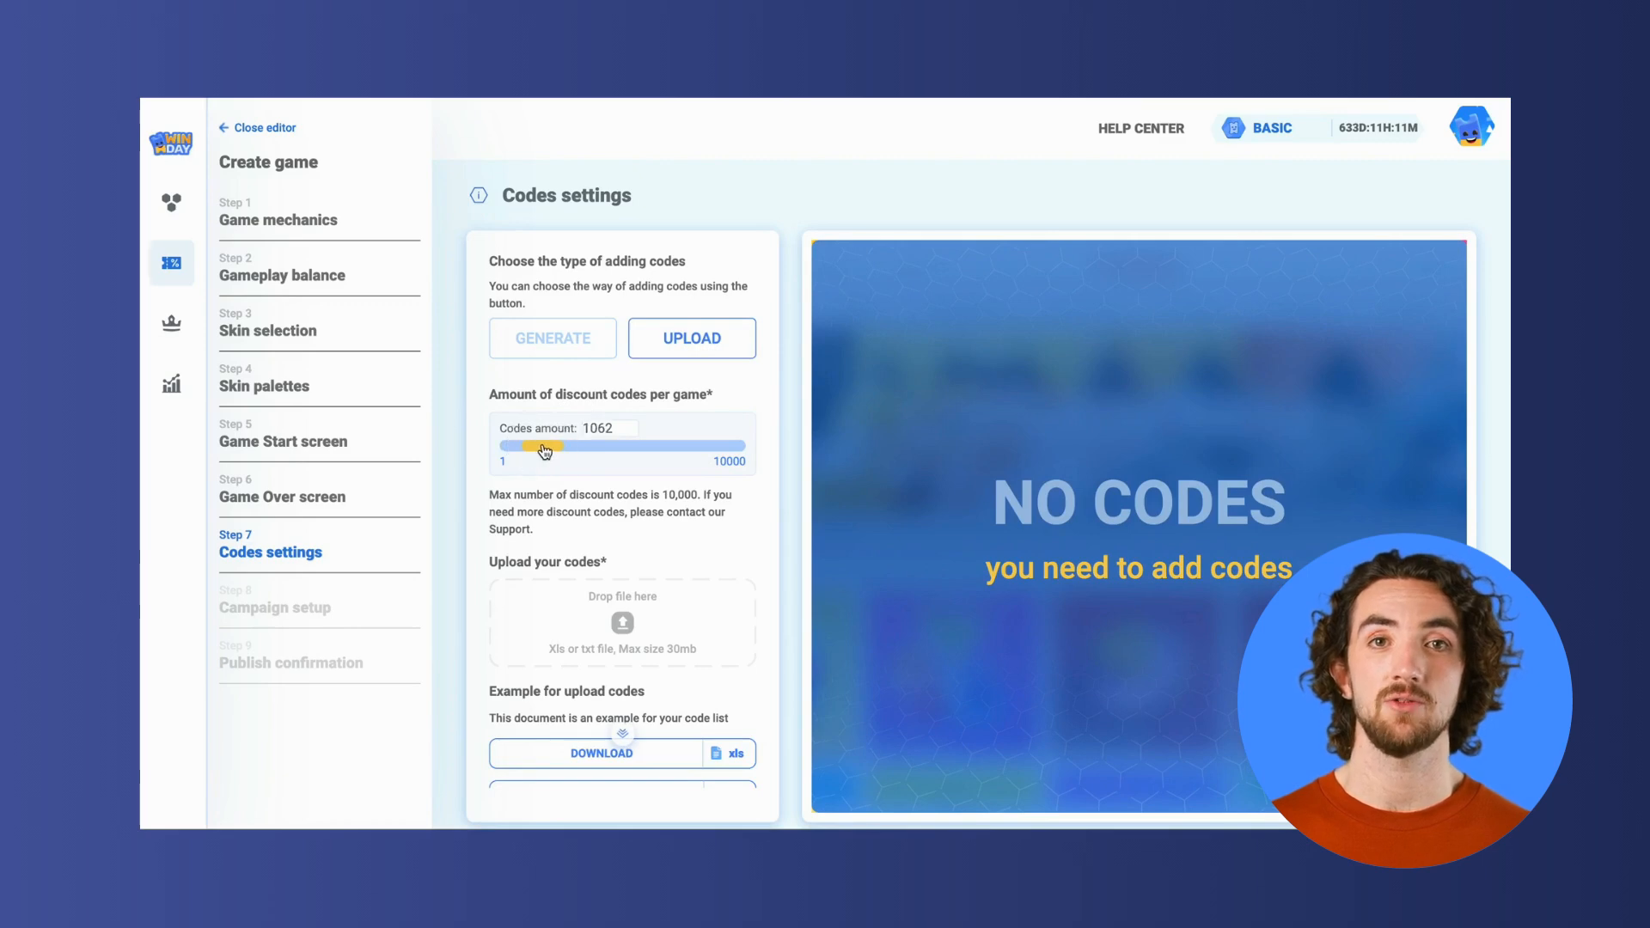
double_click(597, 427)
text(1000)
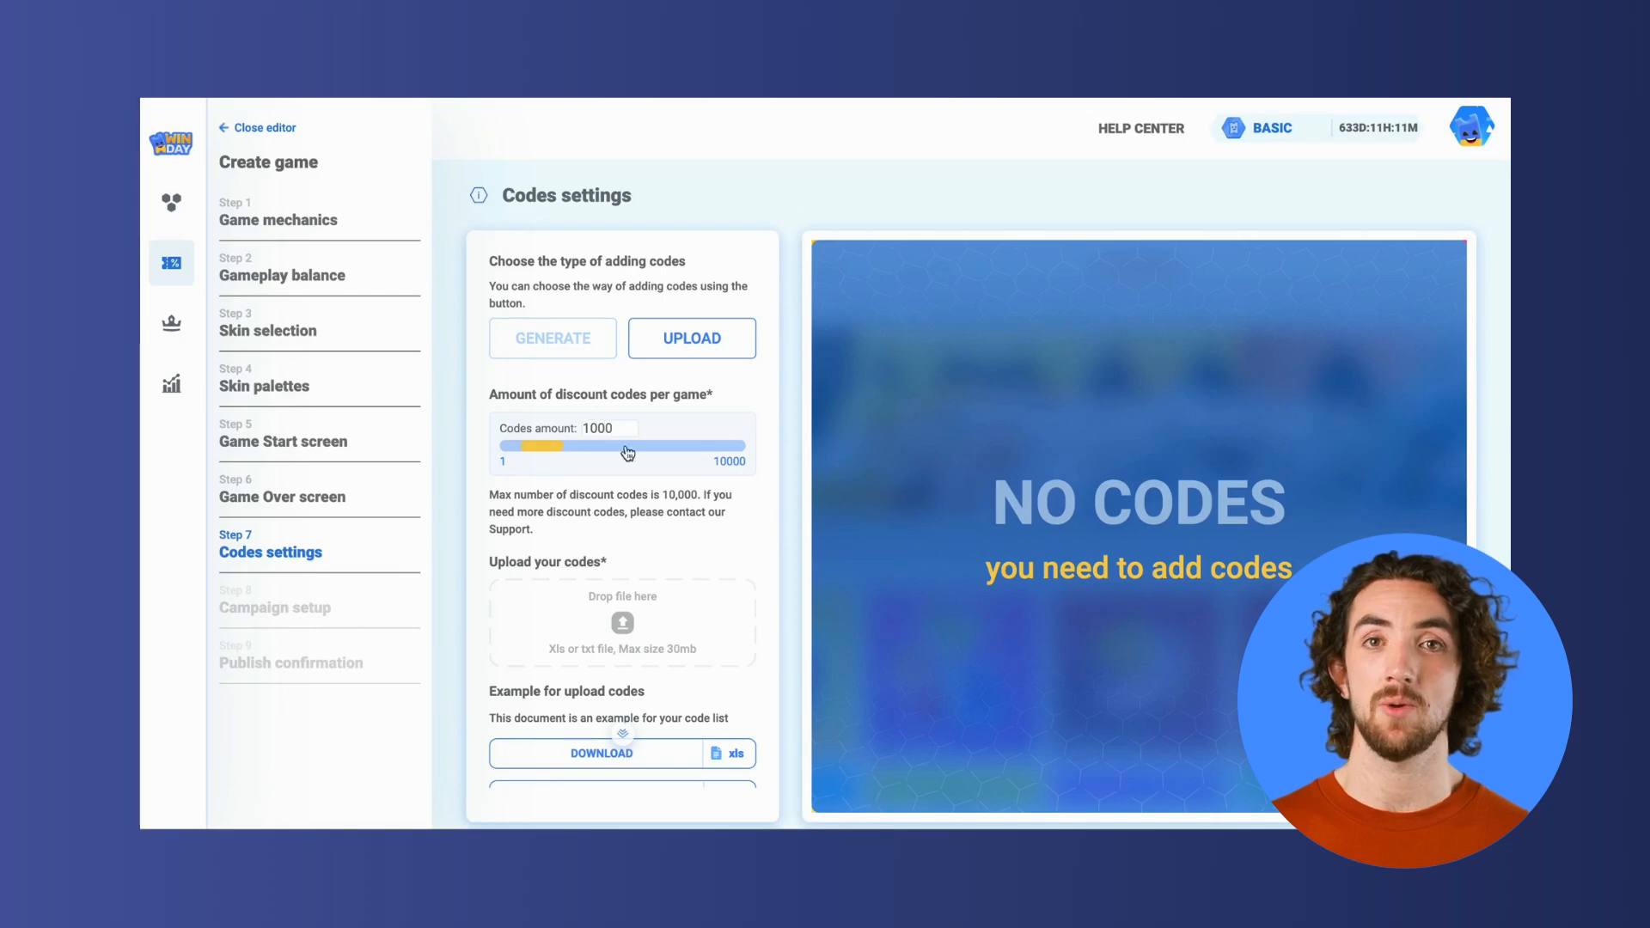
click(669, 535)
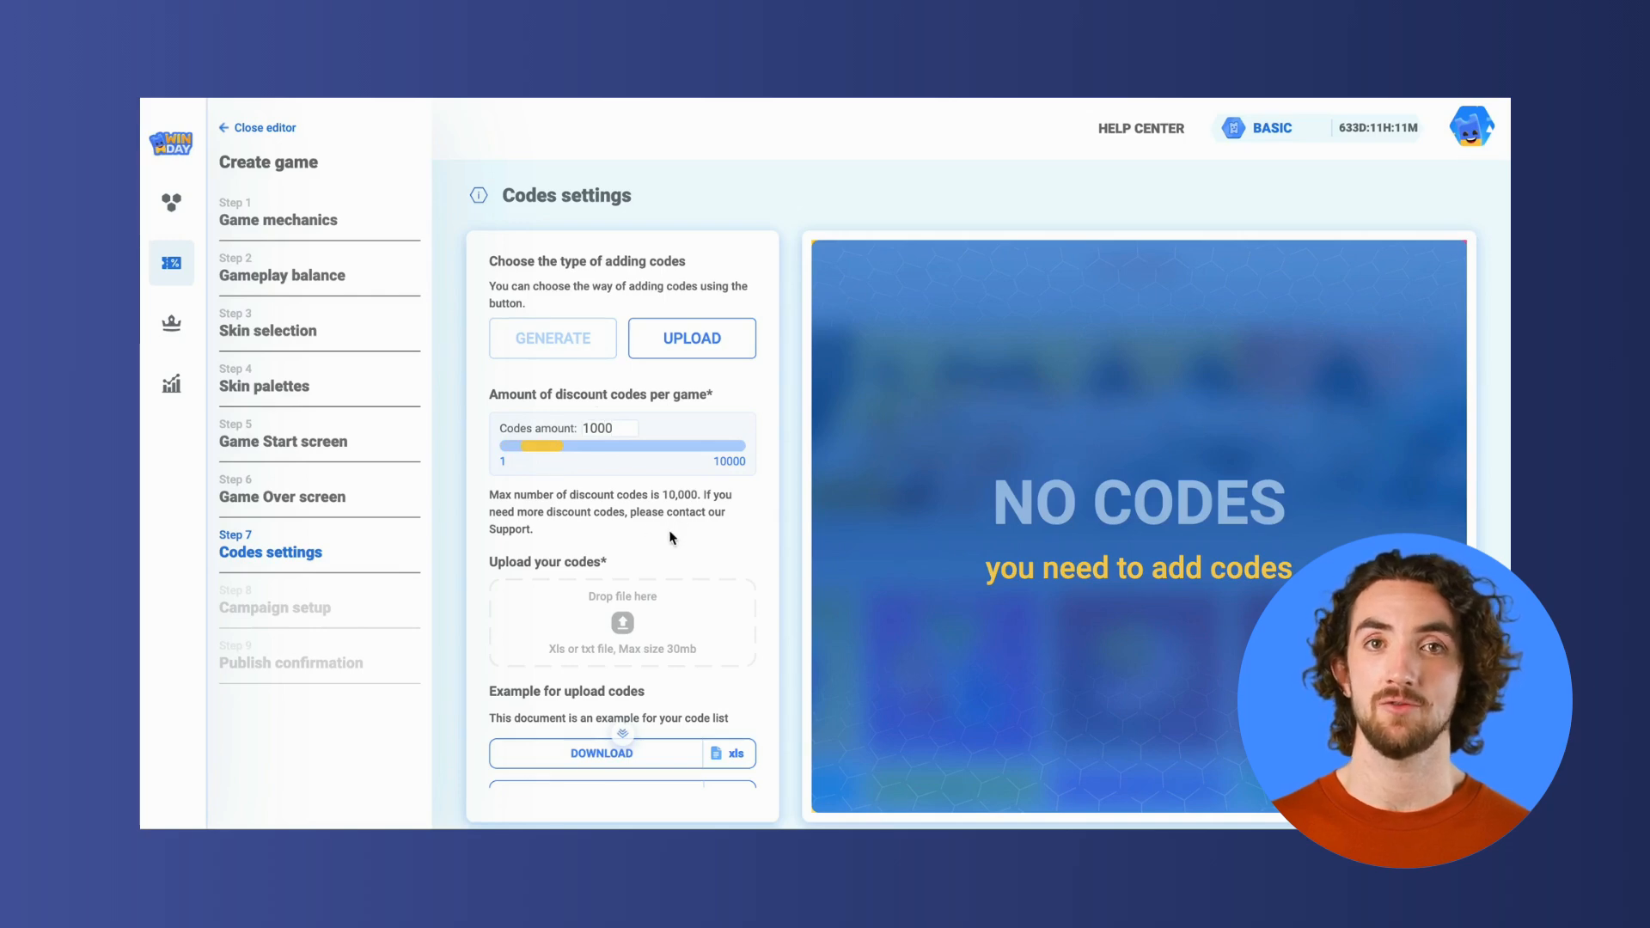
scroll(672, 540, down, 1)
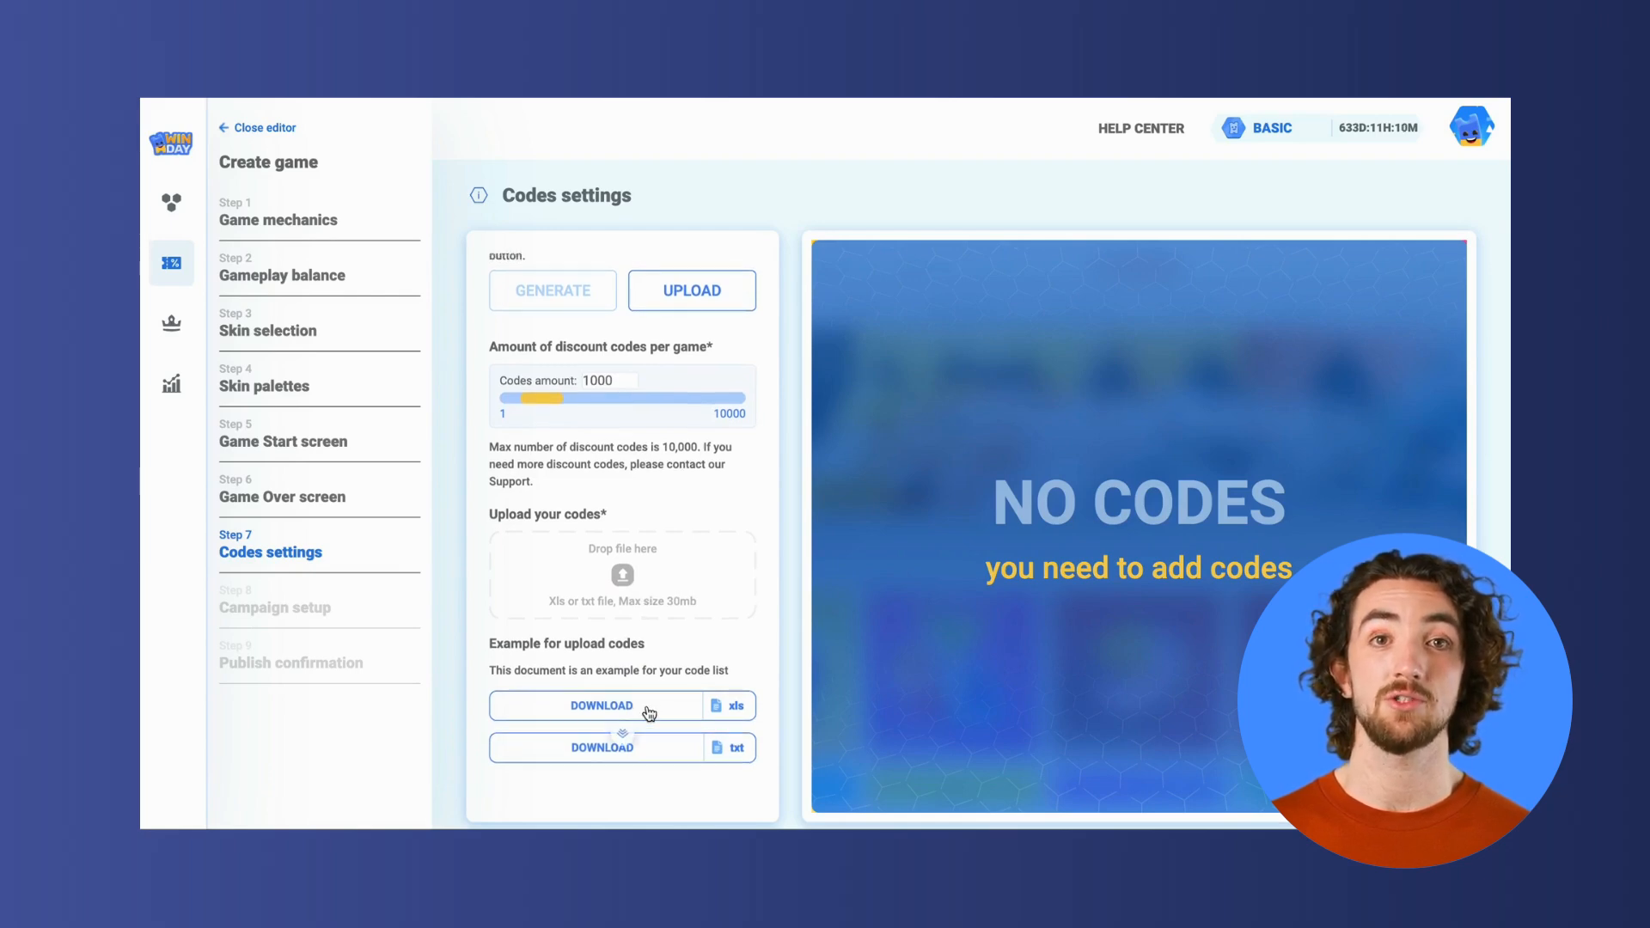
scroll(661, 755, up, 1)
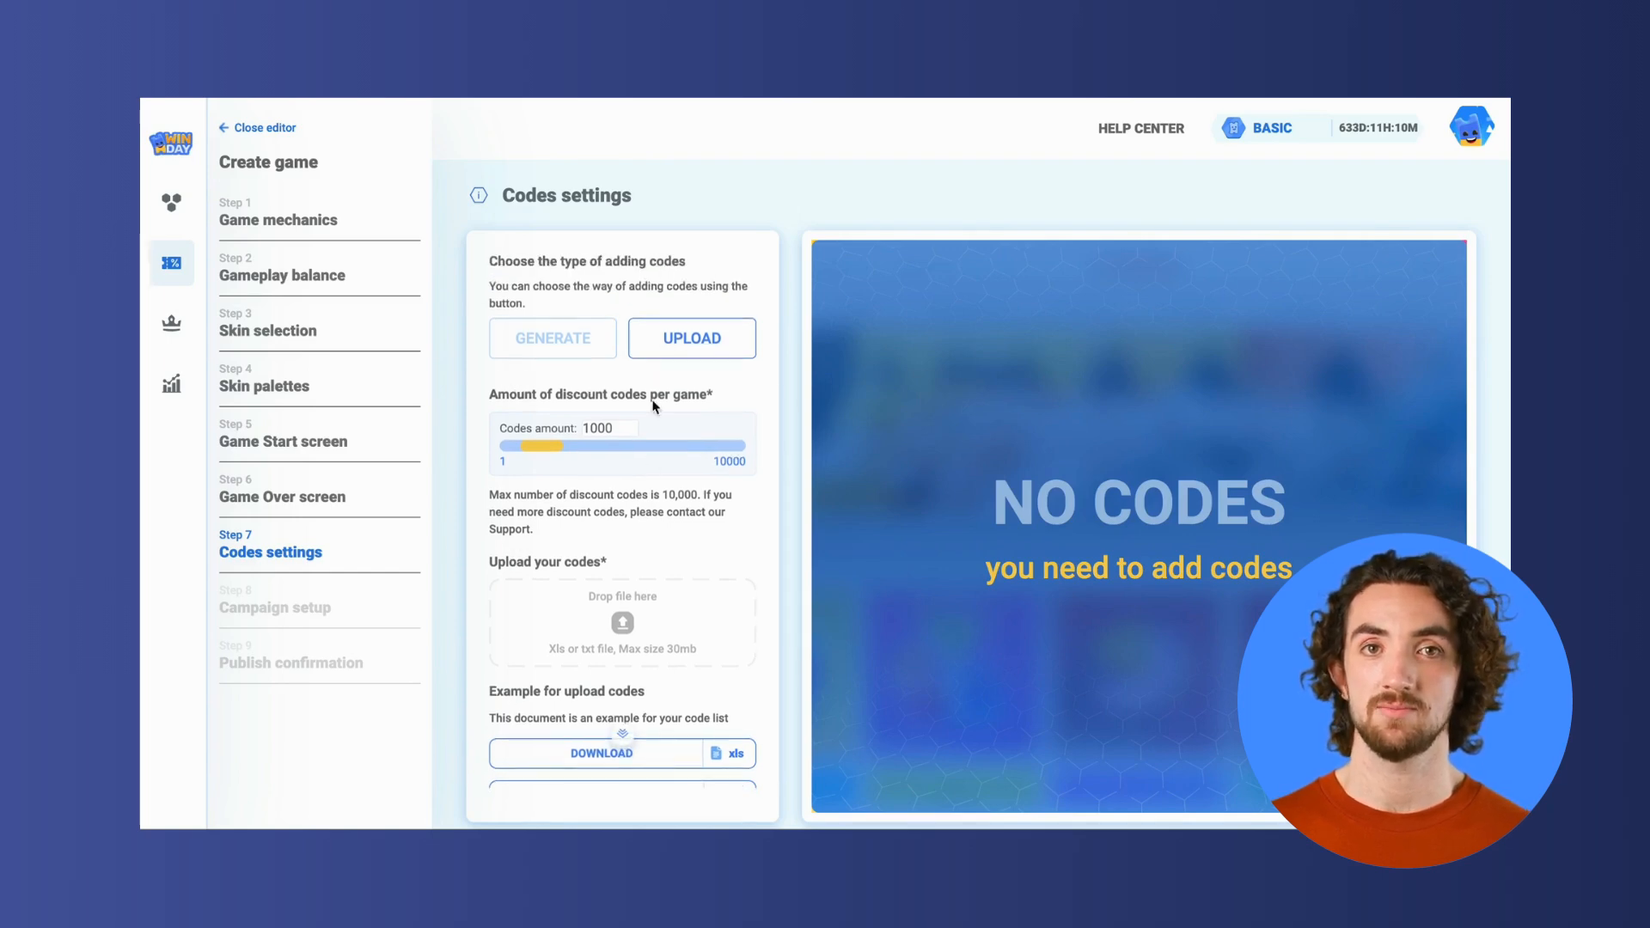
Switch to generating codes and generate them with a length of 10 characters, using the uppercase-letter template without a prefix or postfix.
click(560, 342)
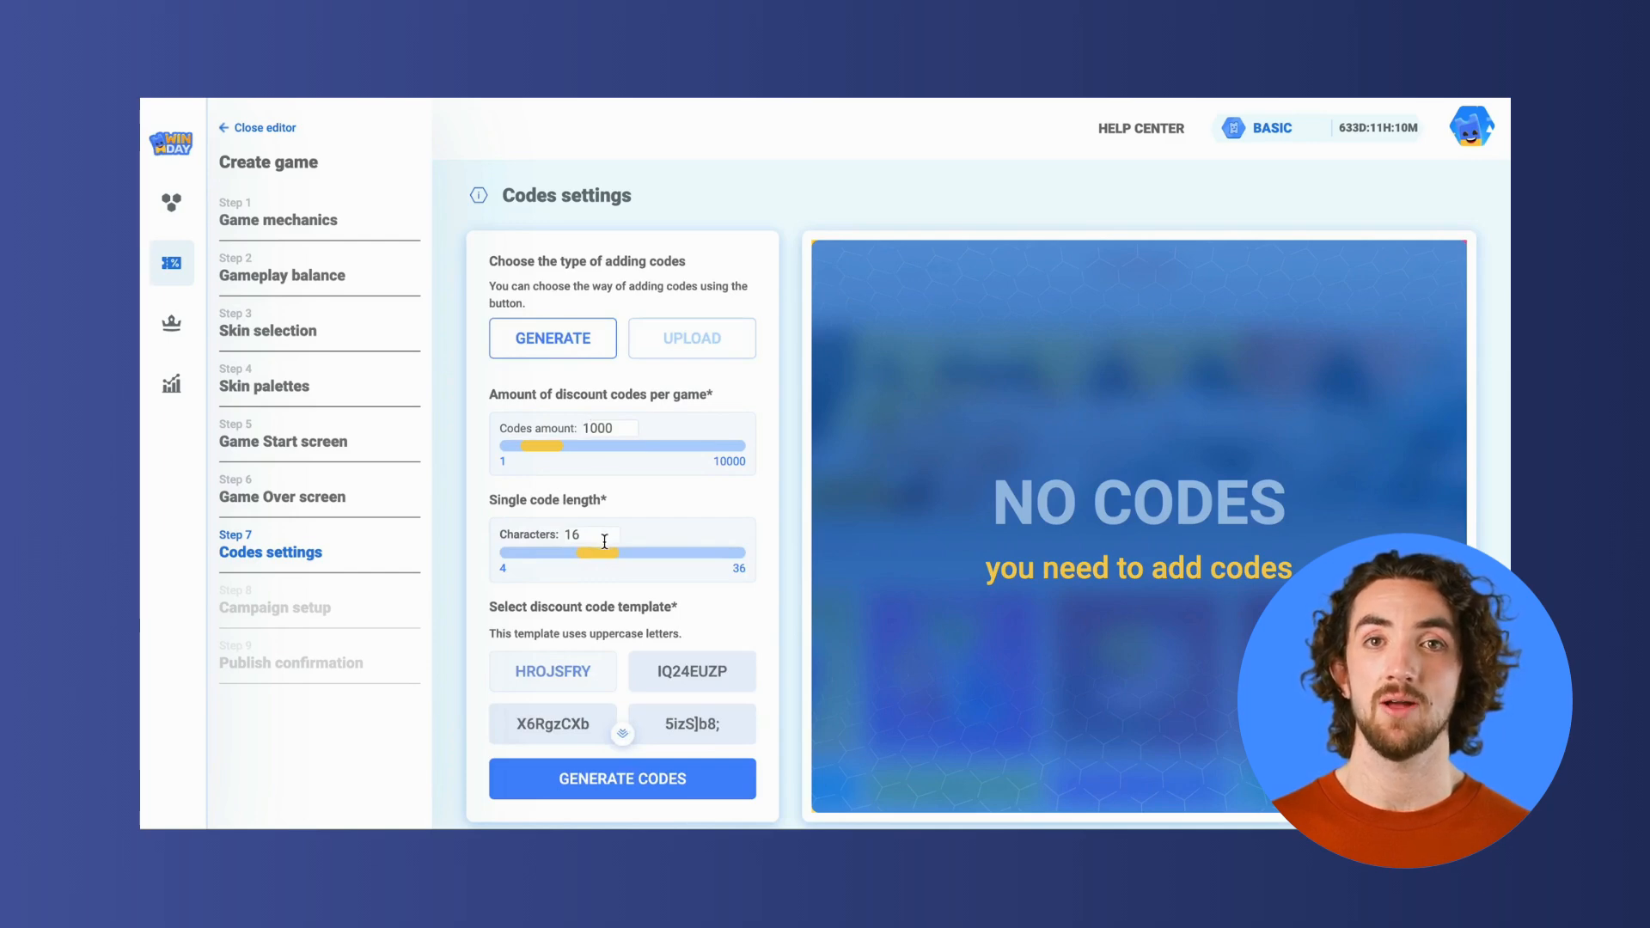
drag(605, 551, 560, 560)
scroll(575, 605, down, 1)
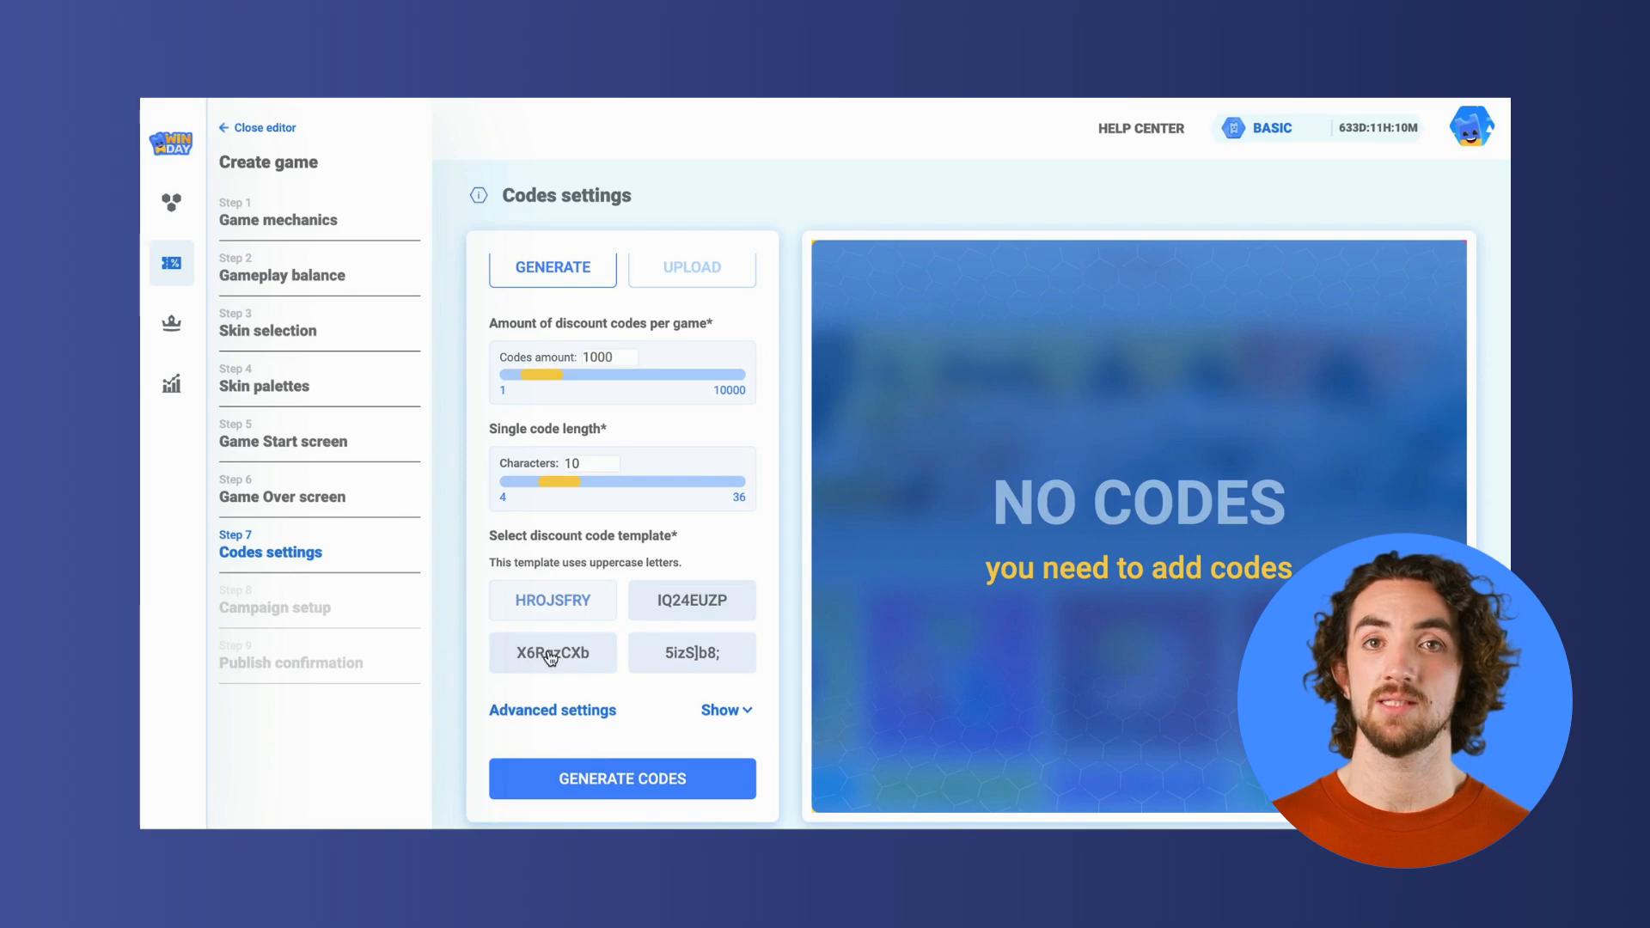
click(606, 713)
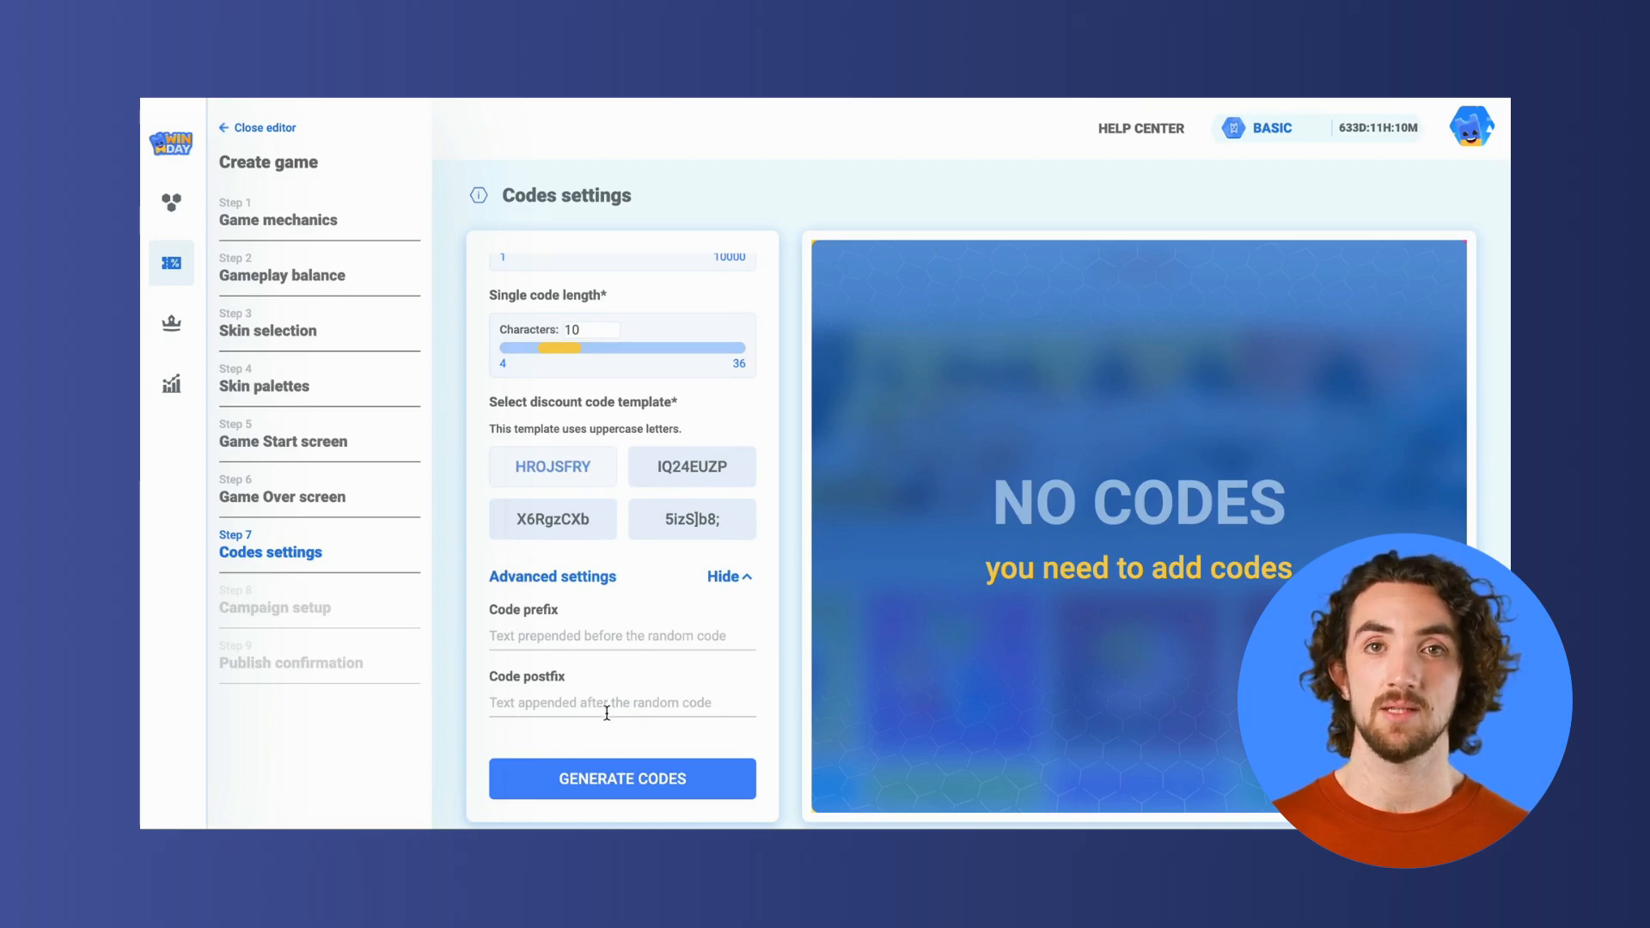
click(614, 779)
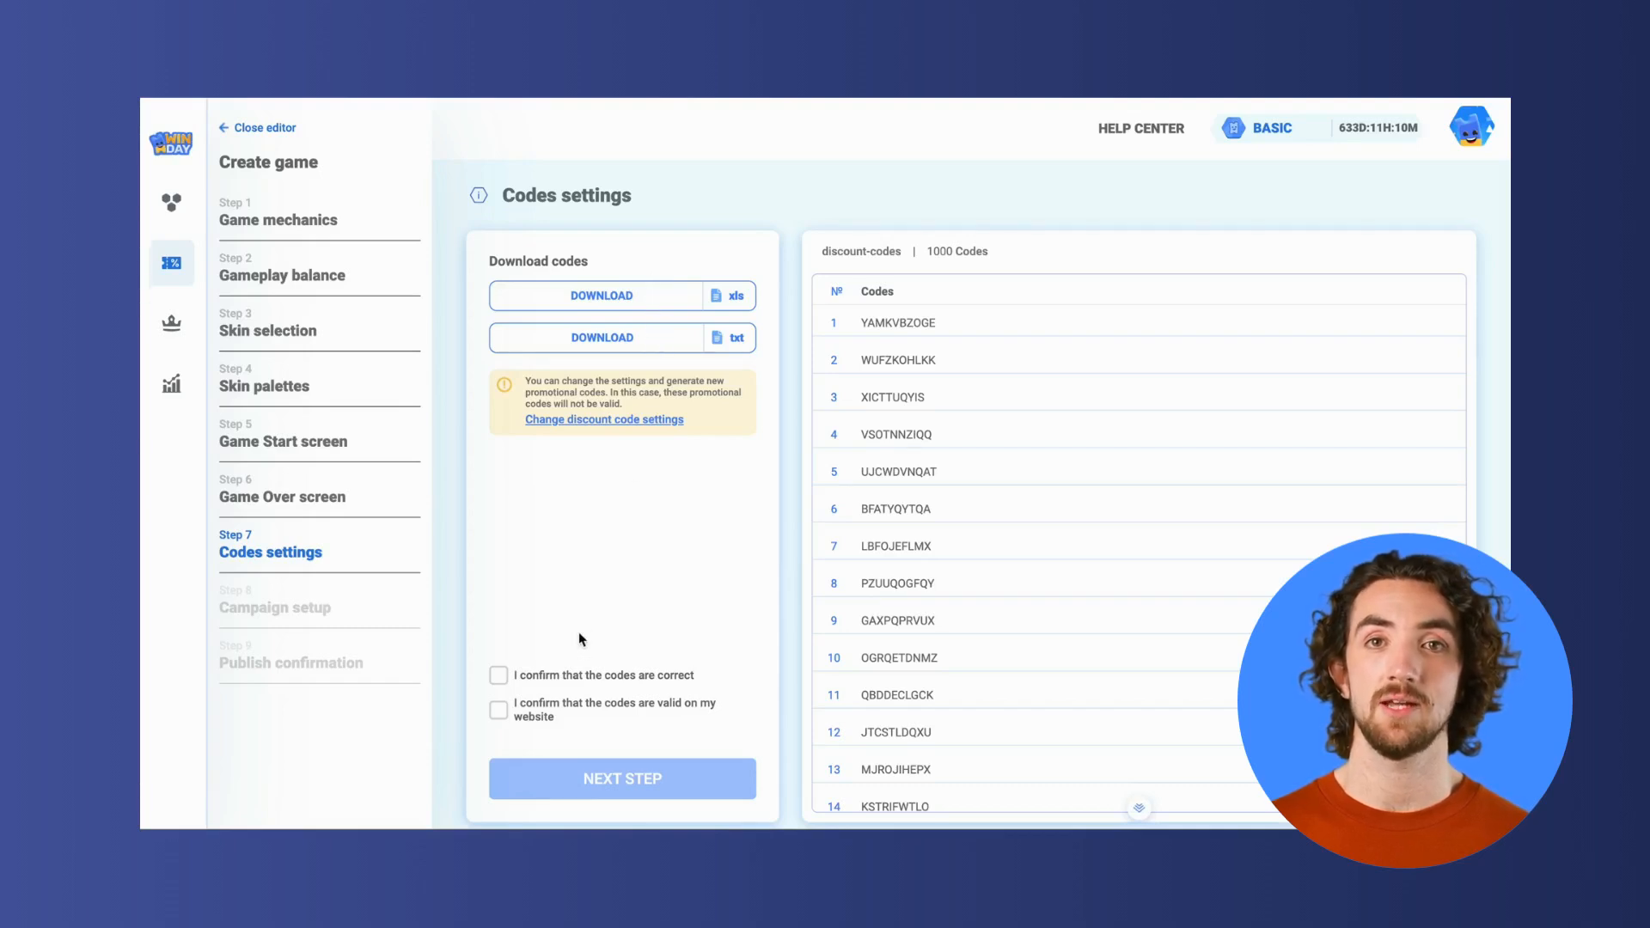
Confirm that the generated codes are correct and valid on the website, and continue to the campaign setup.
click(567, 674)
click(554, 715)
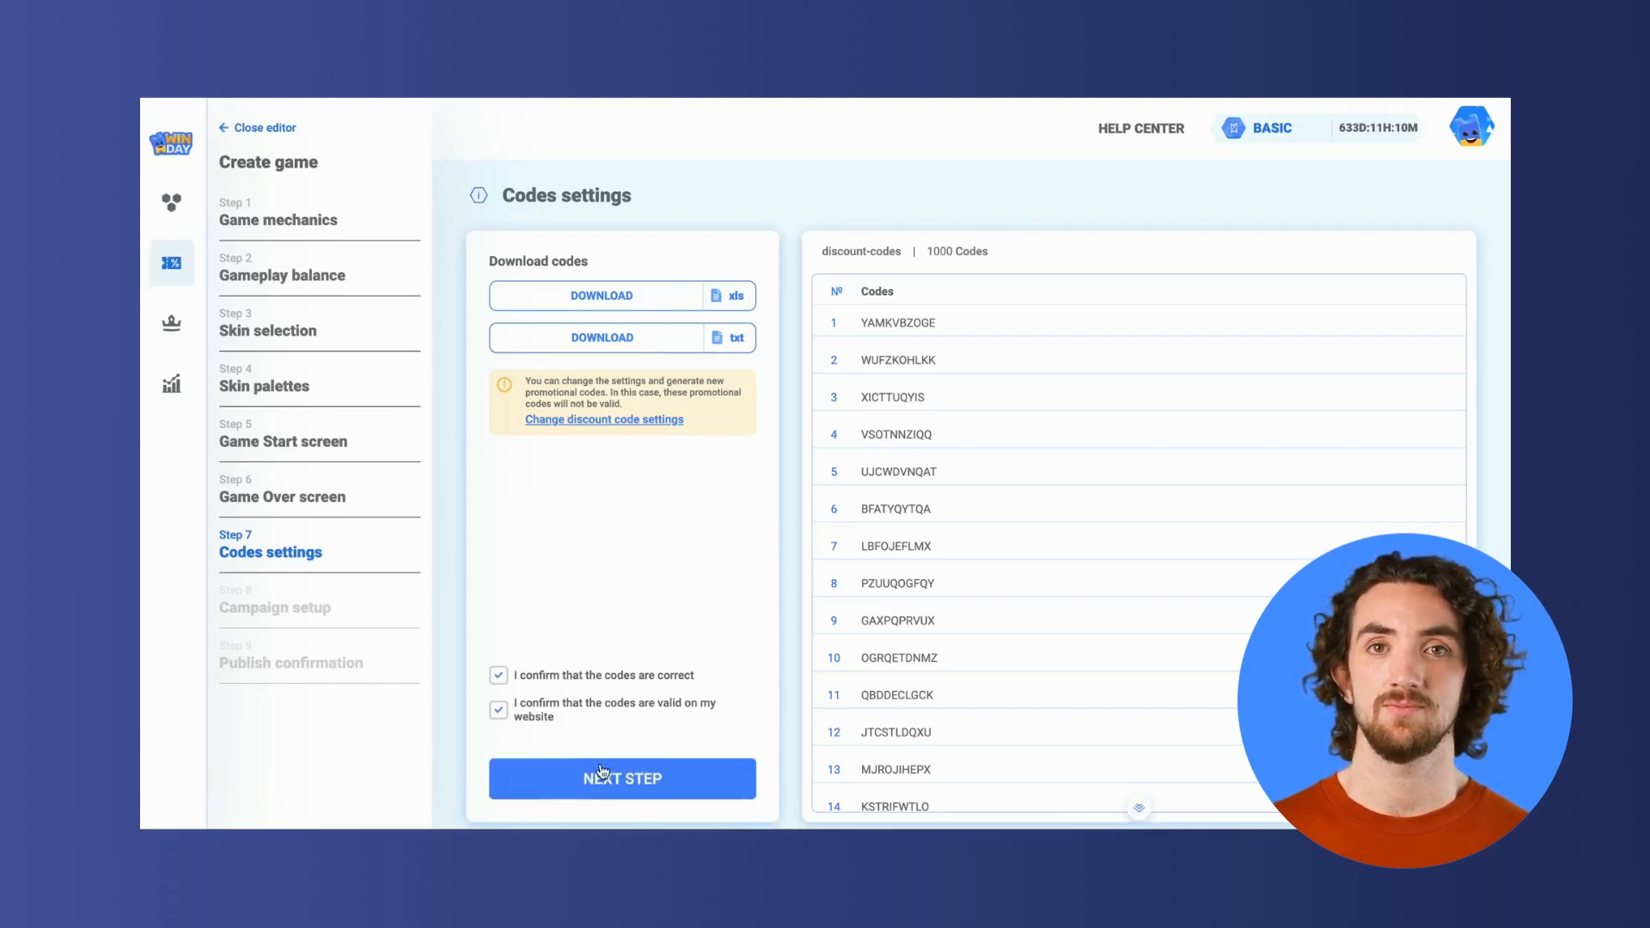
click(606, 777)
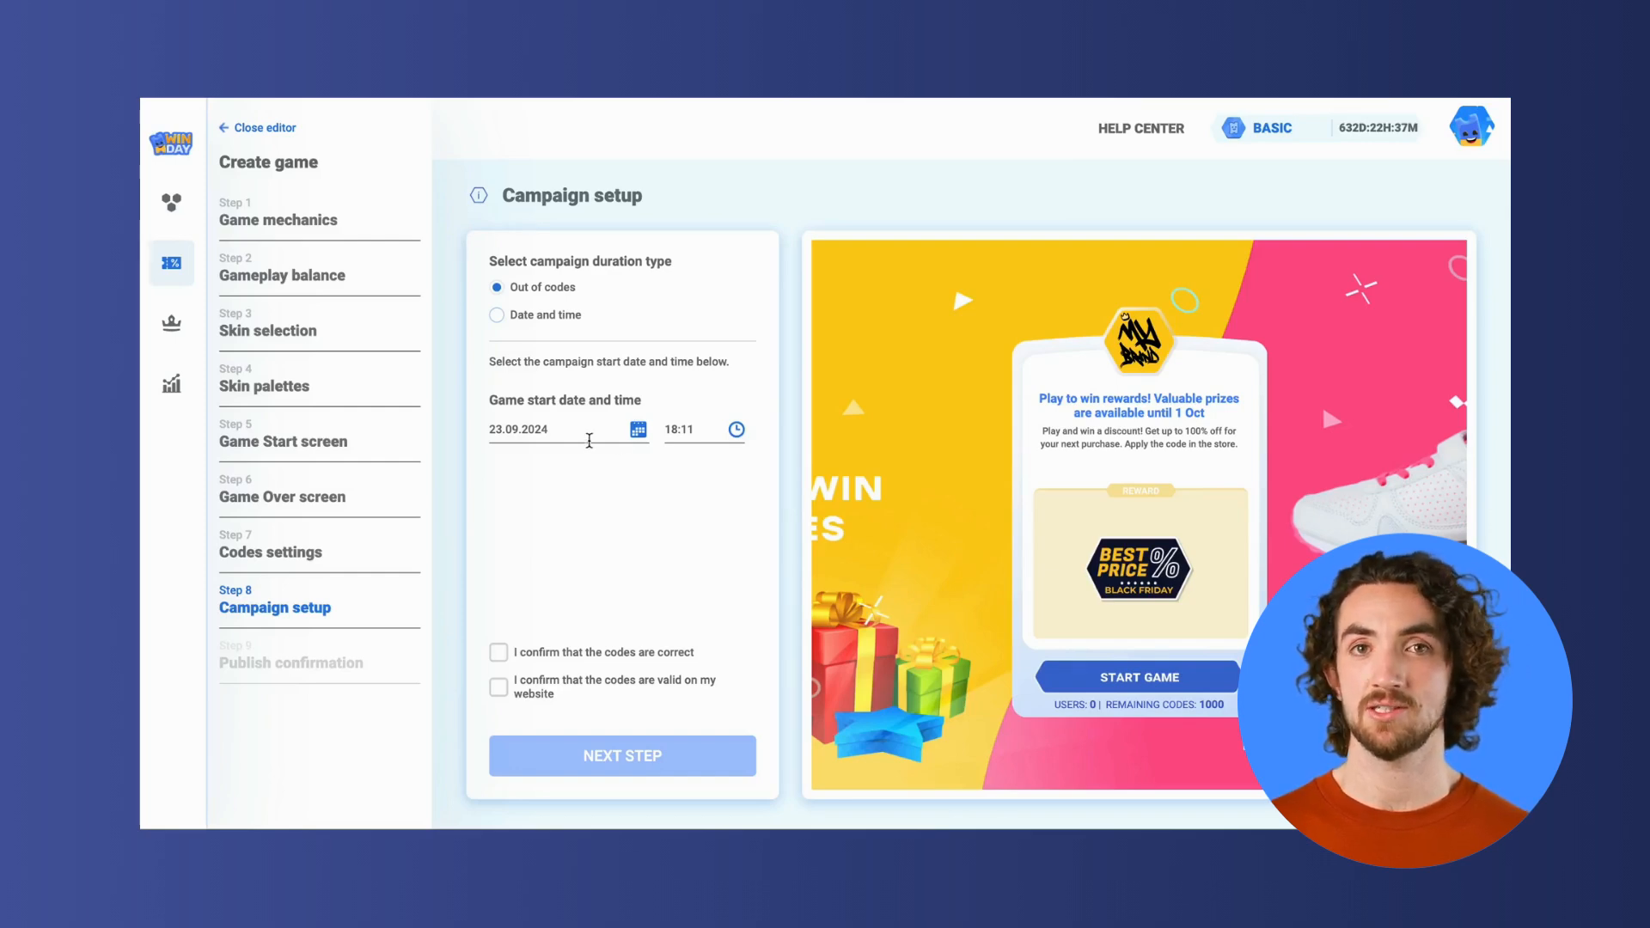
Set the game start date to 24.09.2024 and the start time to 18:00.
click(581, 431)
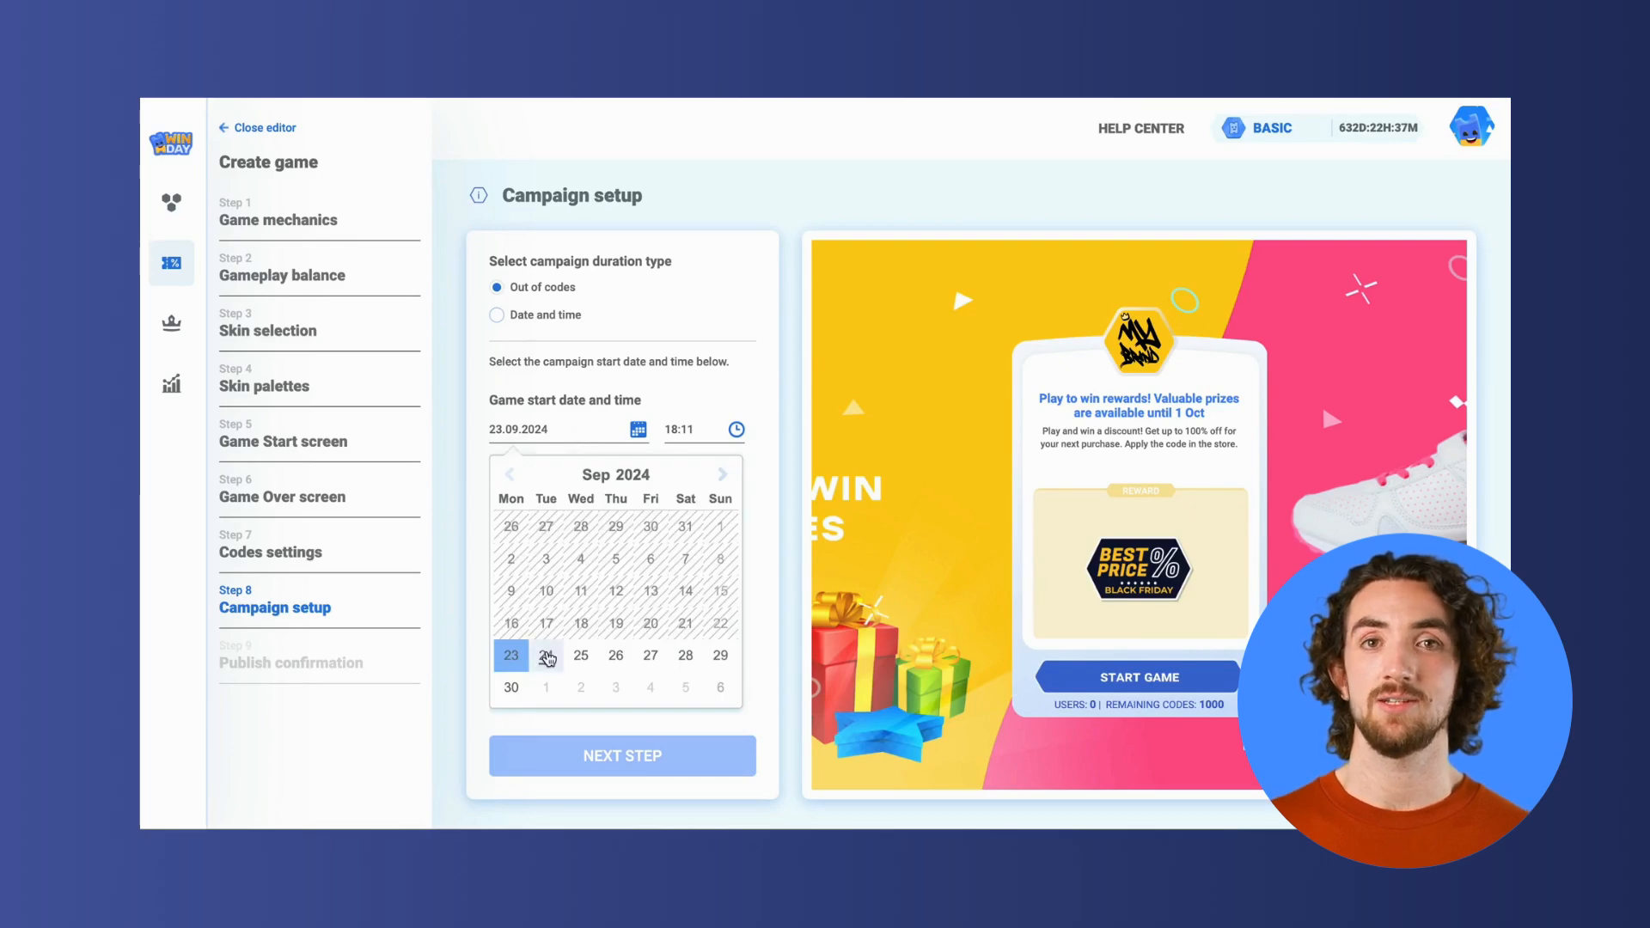
click(547, 656)
click(698, 441)
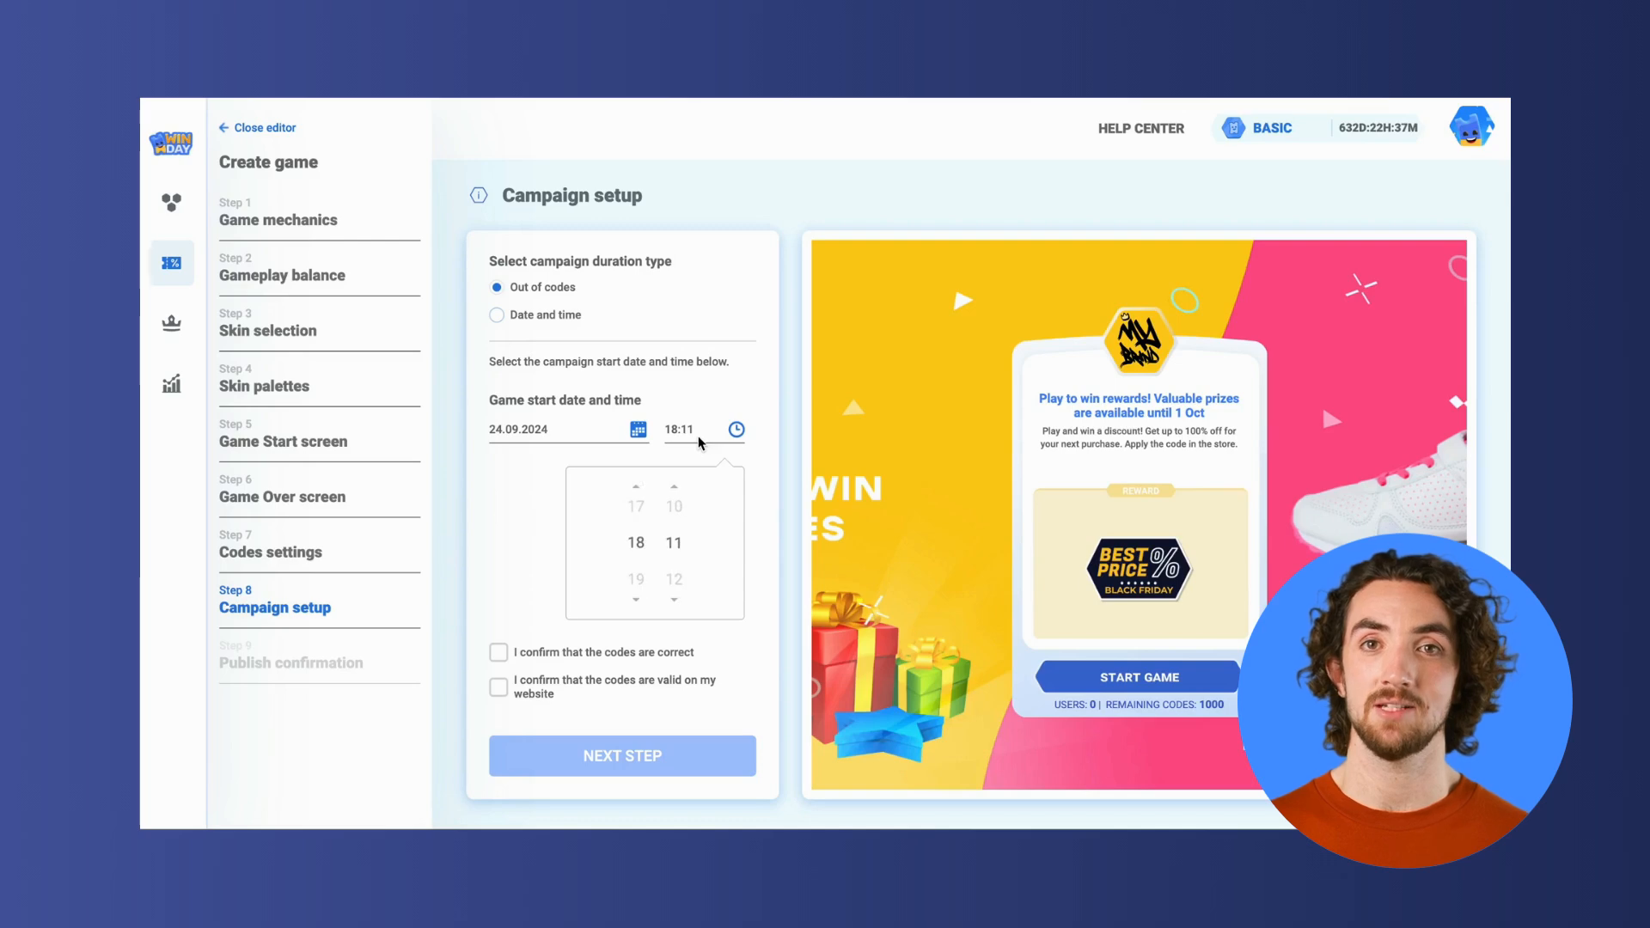
click(678, 491)
click(678, 490)
click(678, 491)
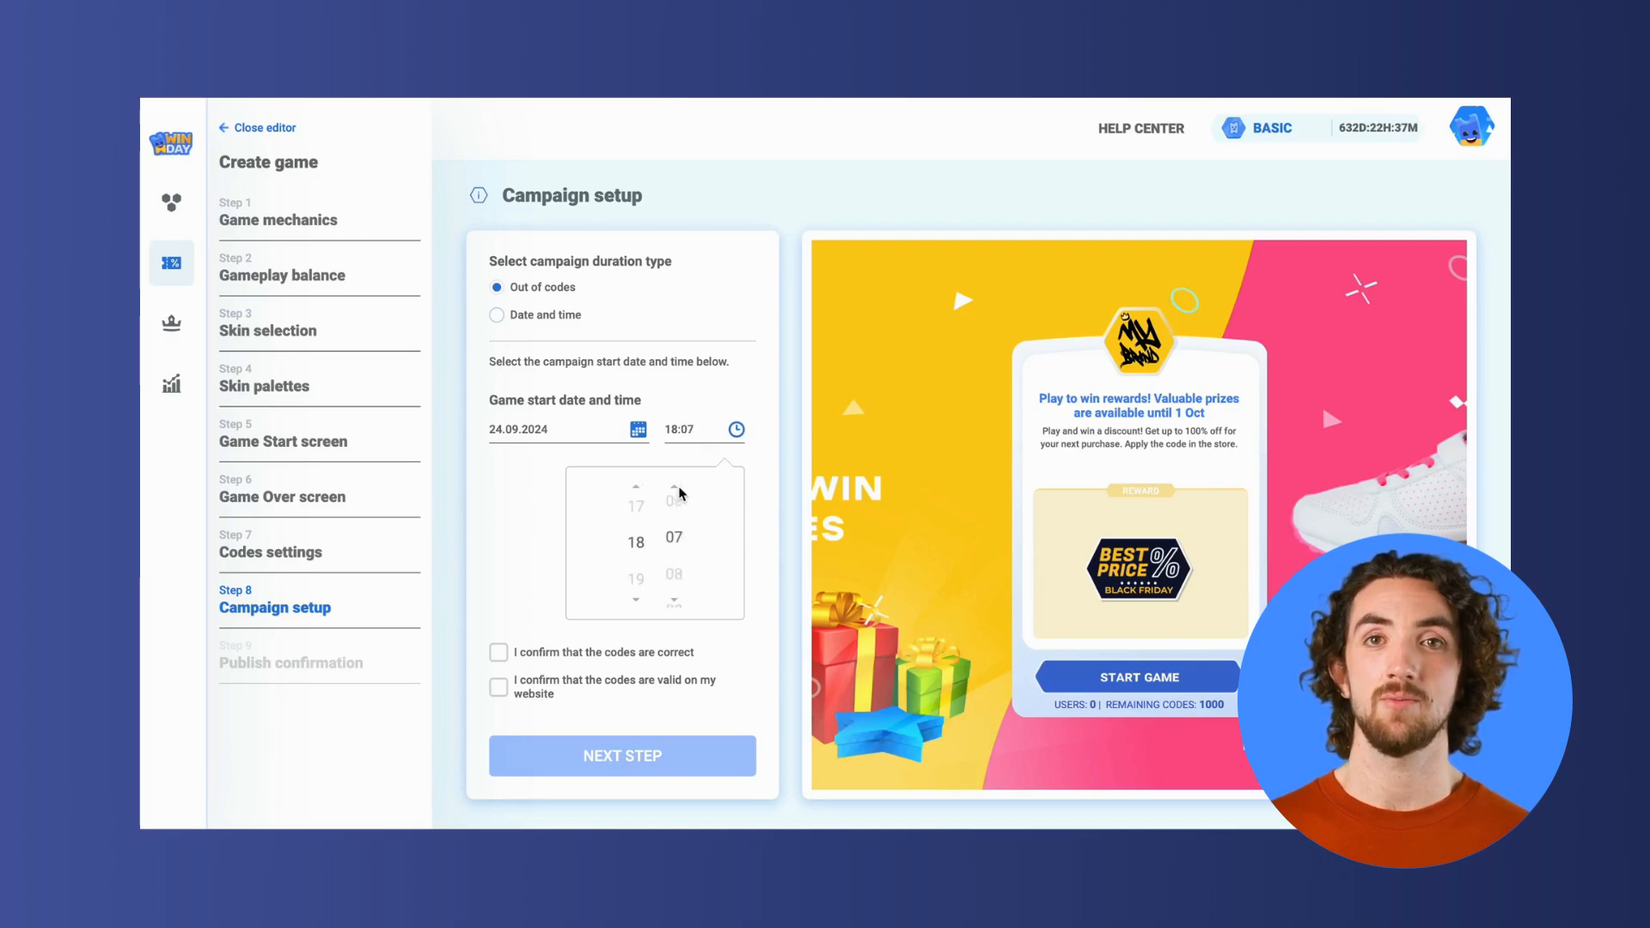
click(678, 491)
click(678, 490)
click(678, 491)
click(678, 491)
click(678, 491)
click(678, 491)
click(678, 490)
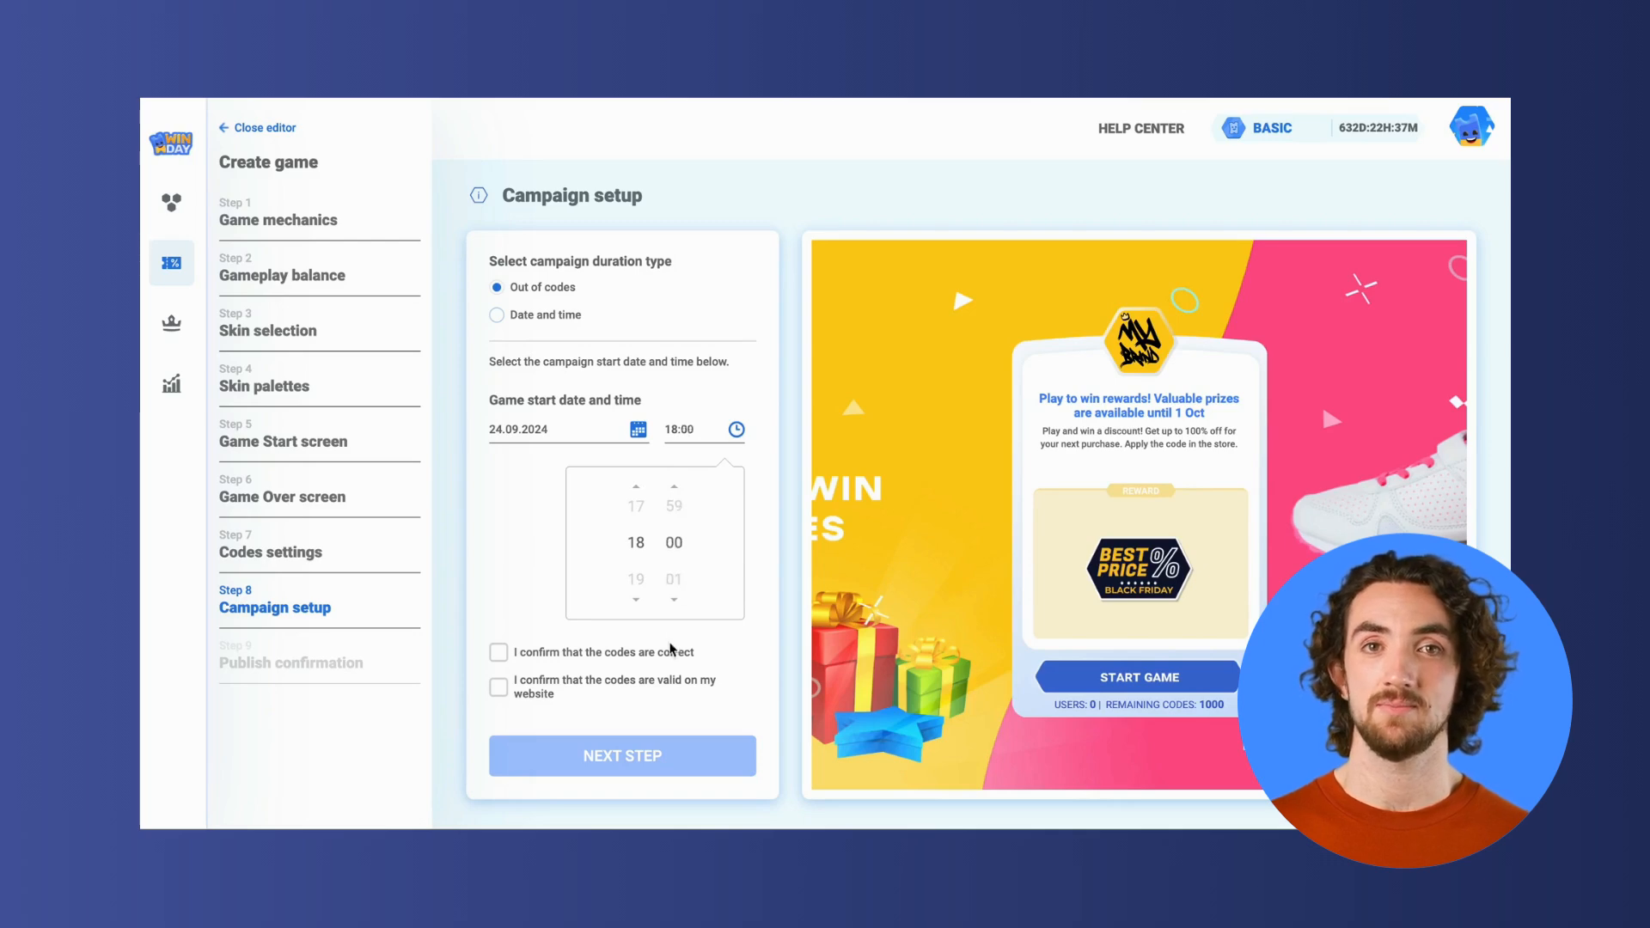
click(744, 632)
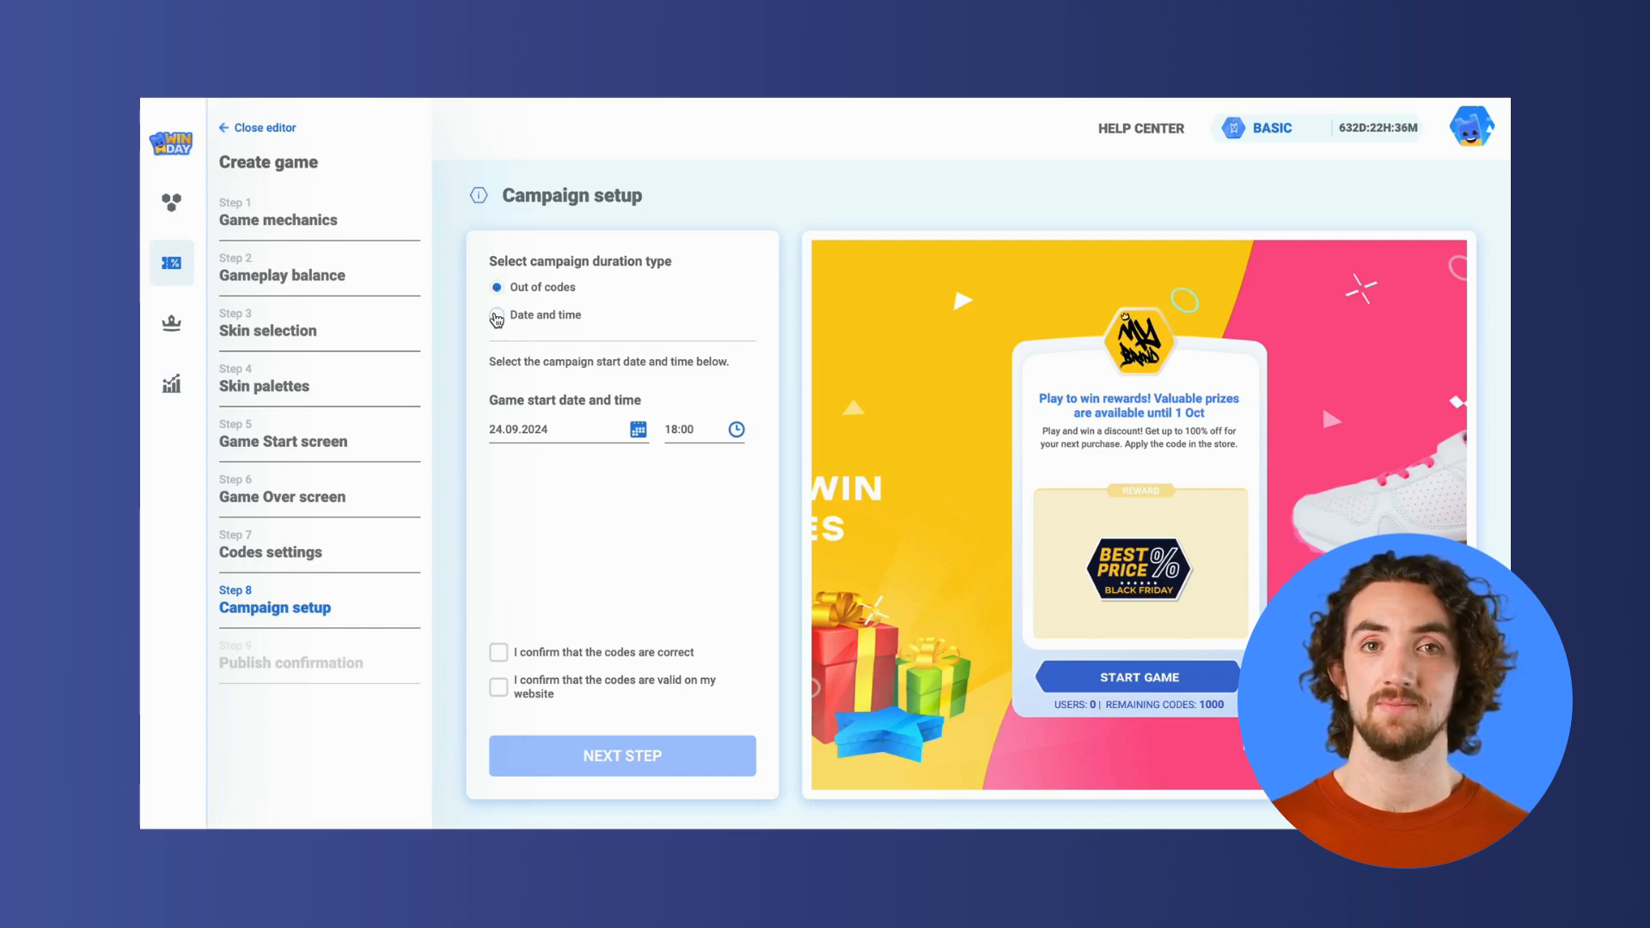
Change the campaign duration type to Date and time and set the game end date to 30.10.2024.
click(497, 317)
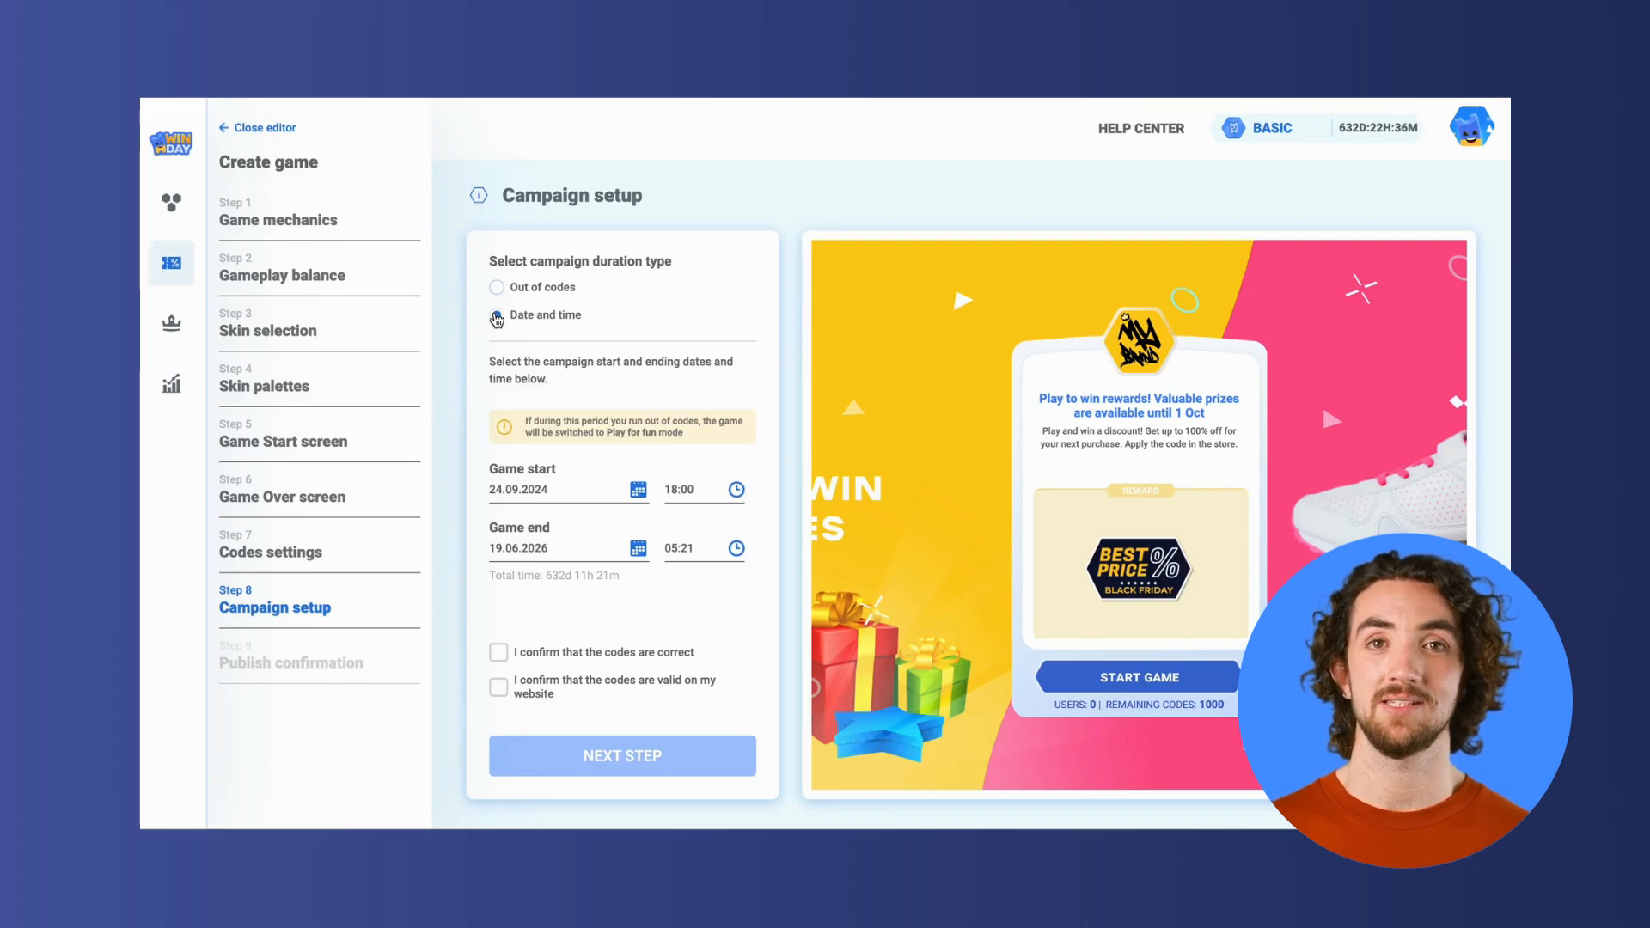
click(547, 546)
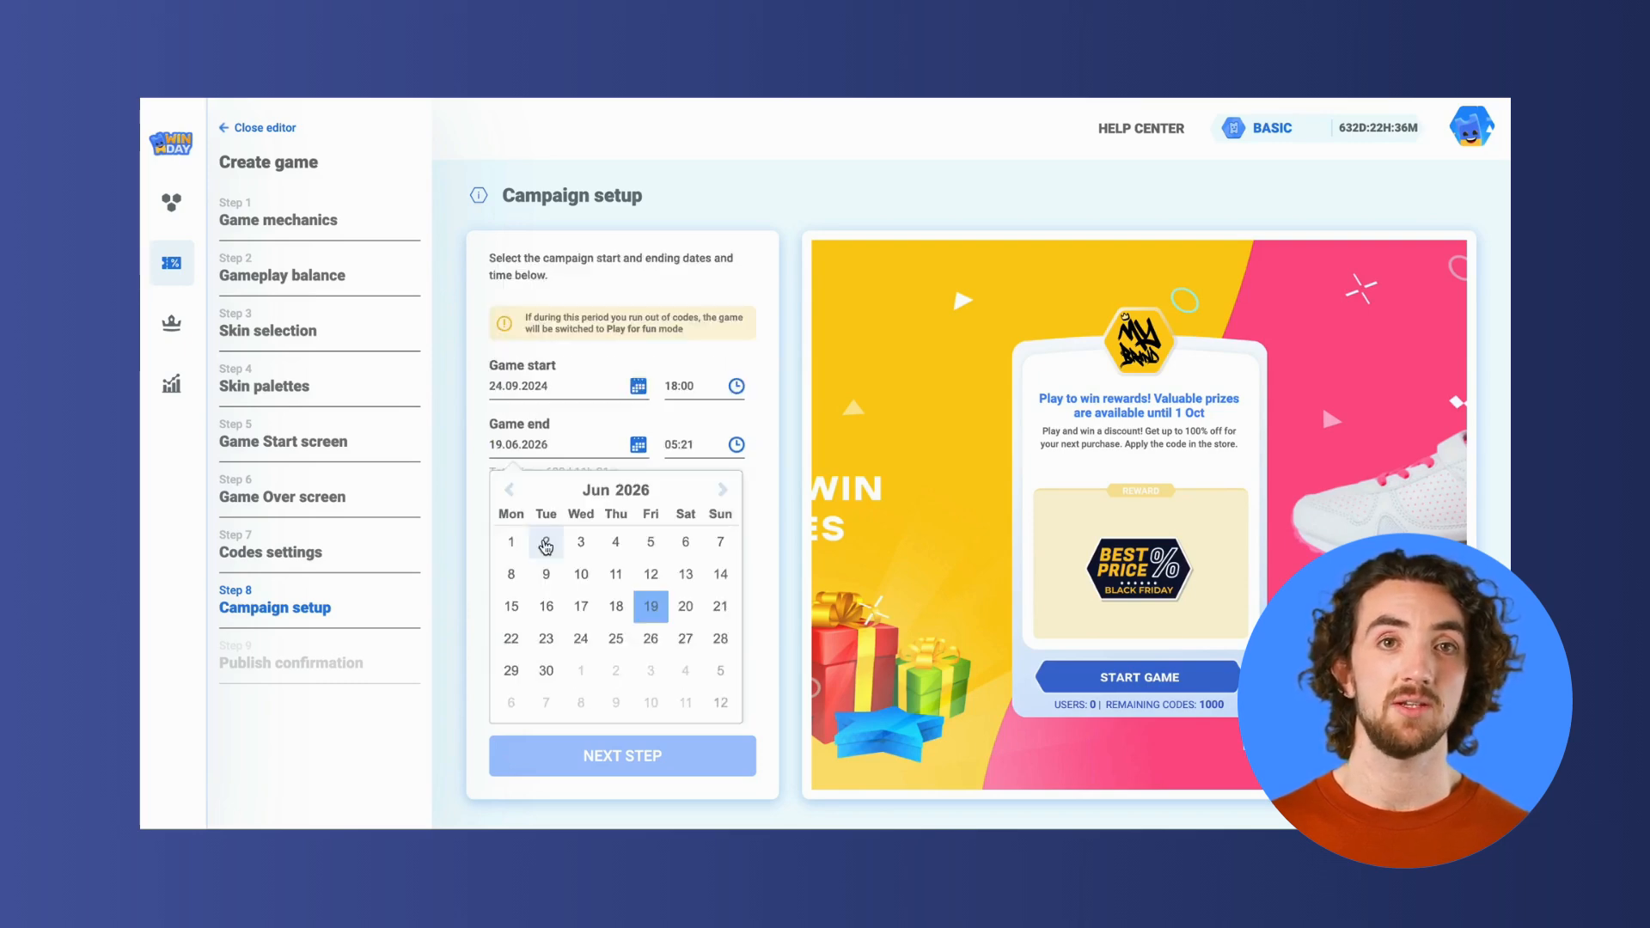
click(635, 489)
click(521, 610)
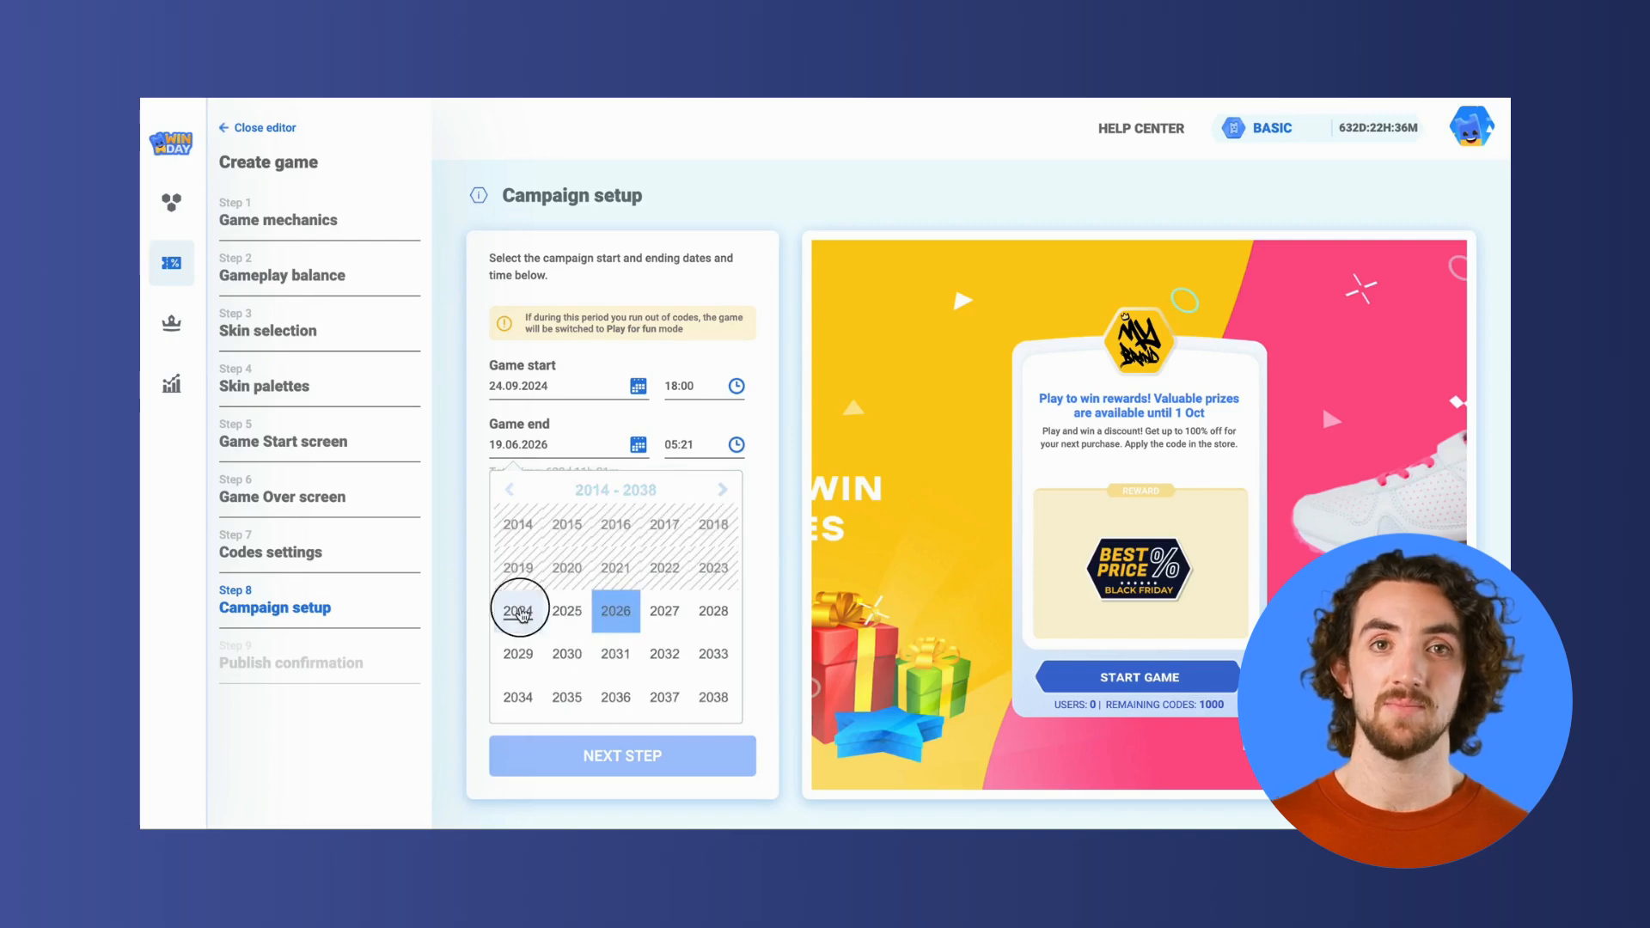
click(722, 490)
click(723, 491)
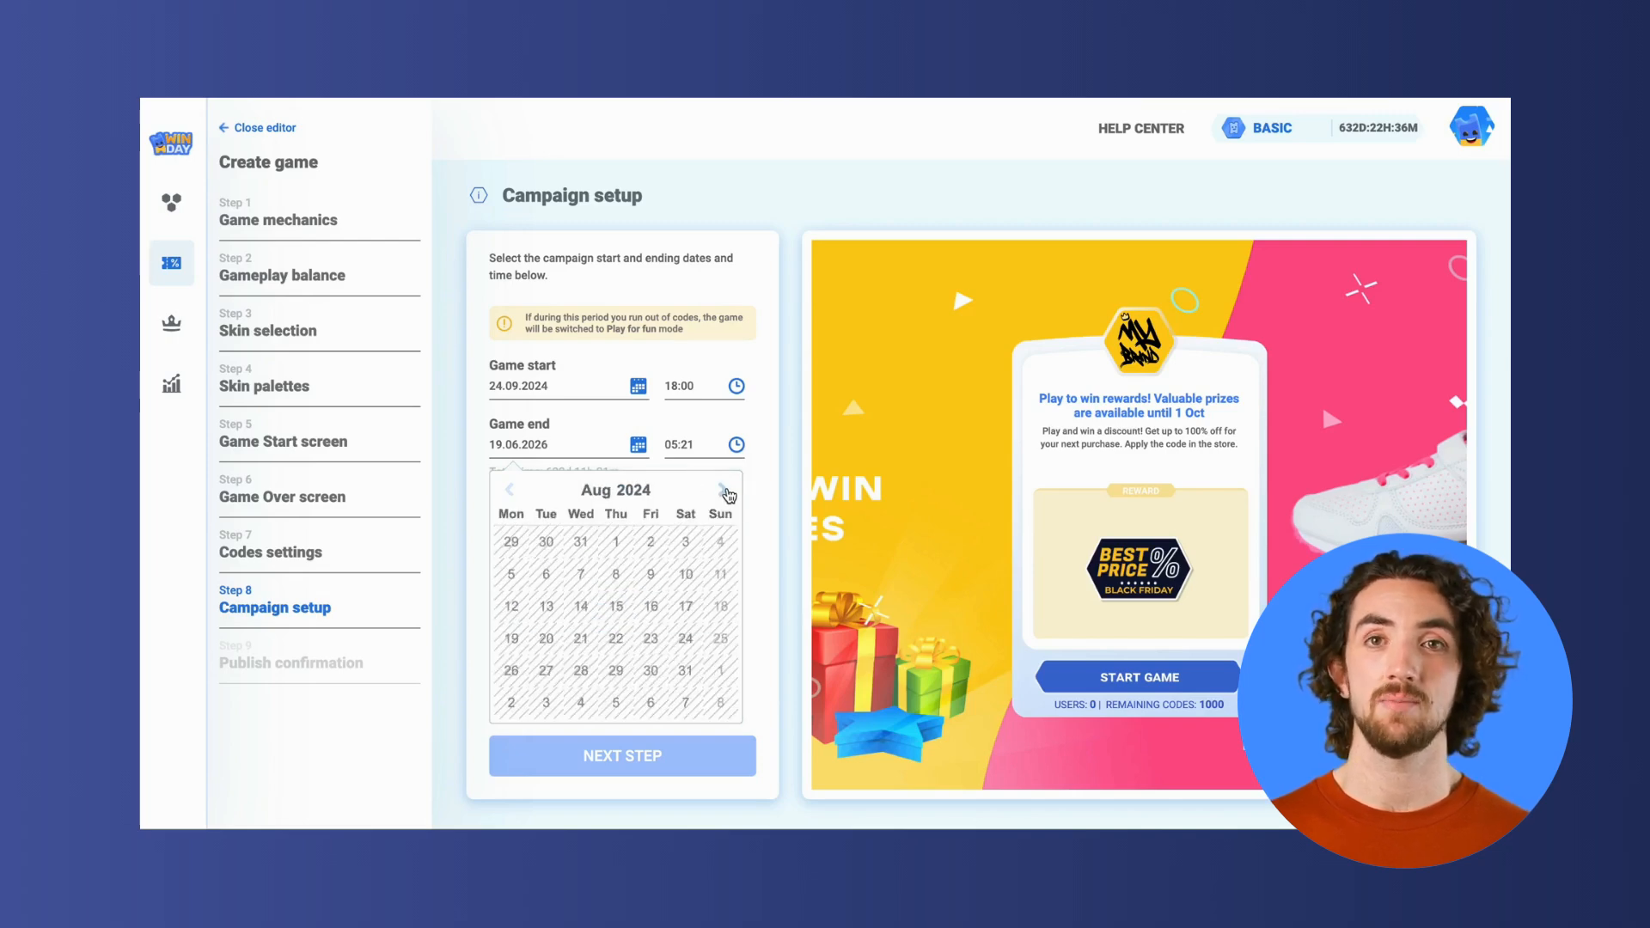
click(724, 491)
click(724, 491)
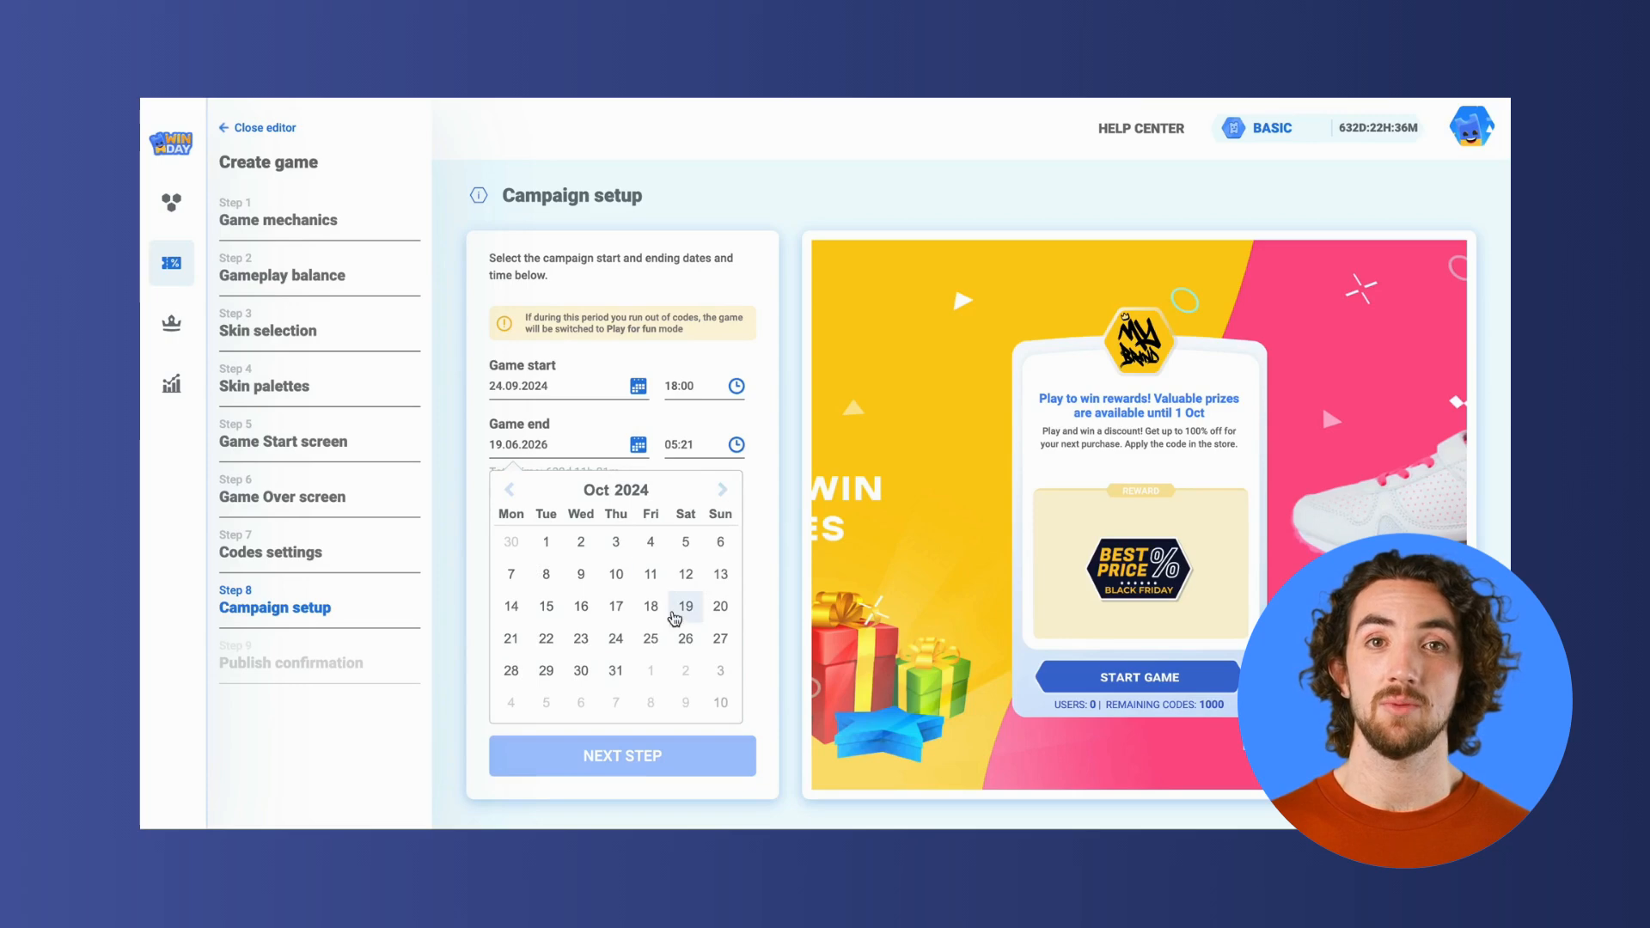
click(581, 671)
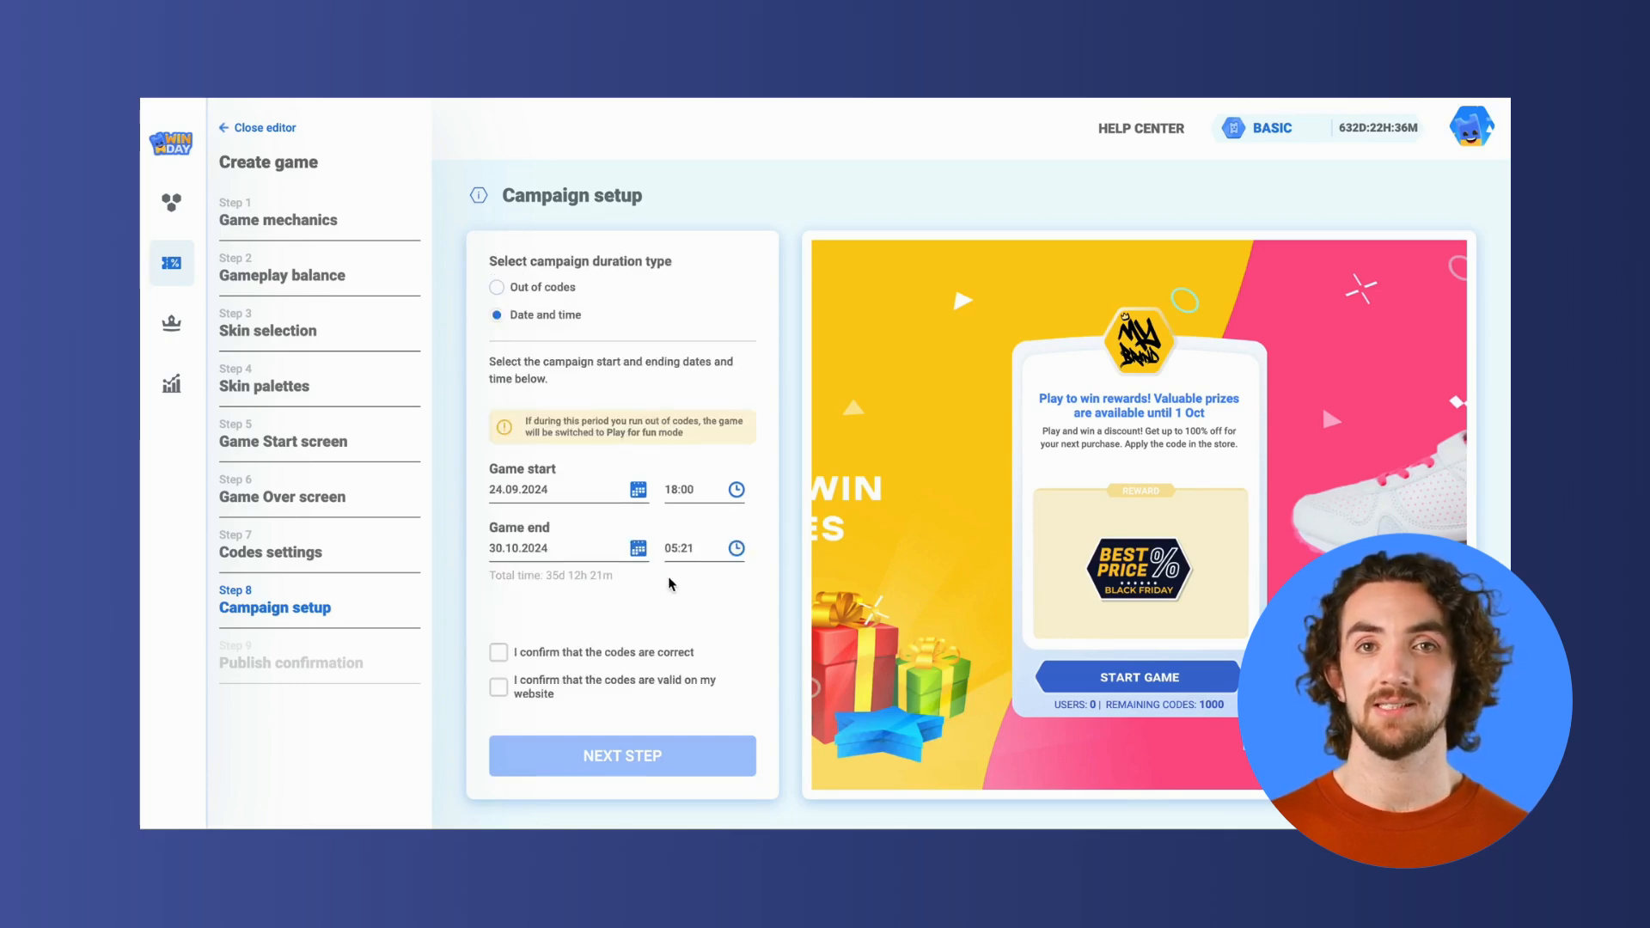
Tick both code confirmations in the campaign setup and continue to the publish confirmation.
click(499, 652)
click(499, 687)
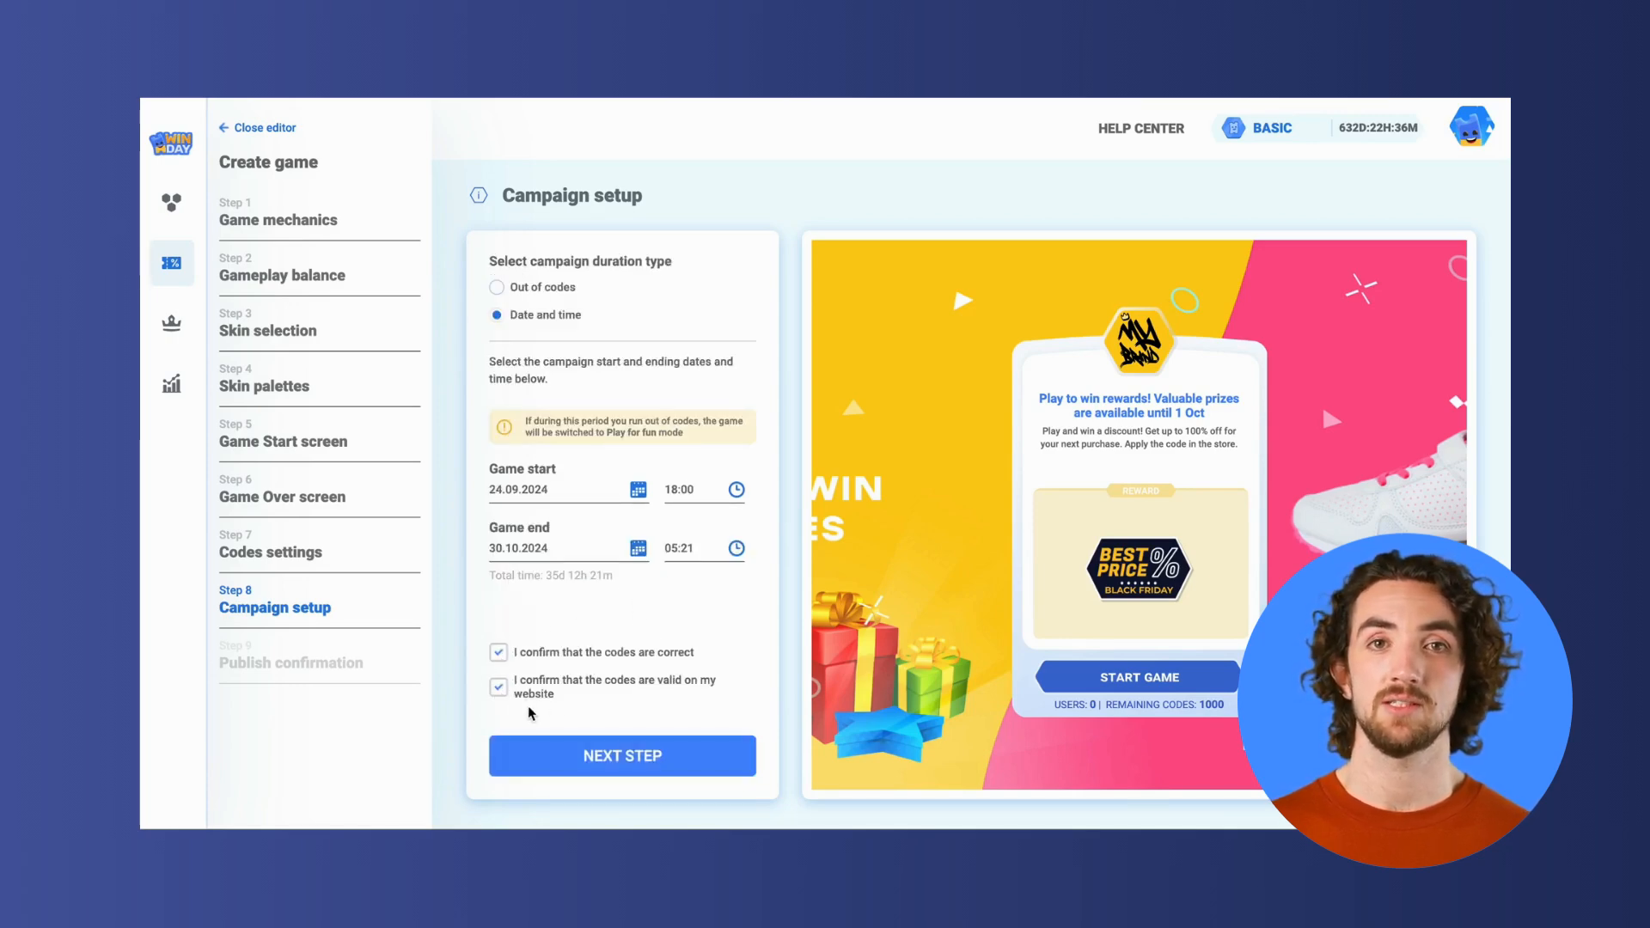
click(578, 753)
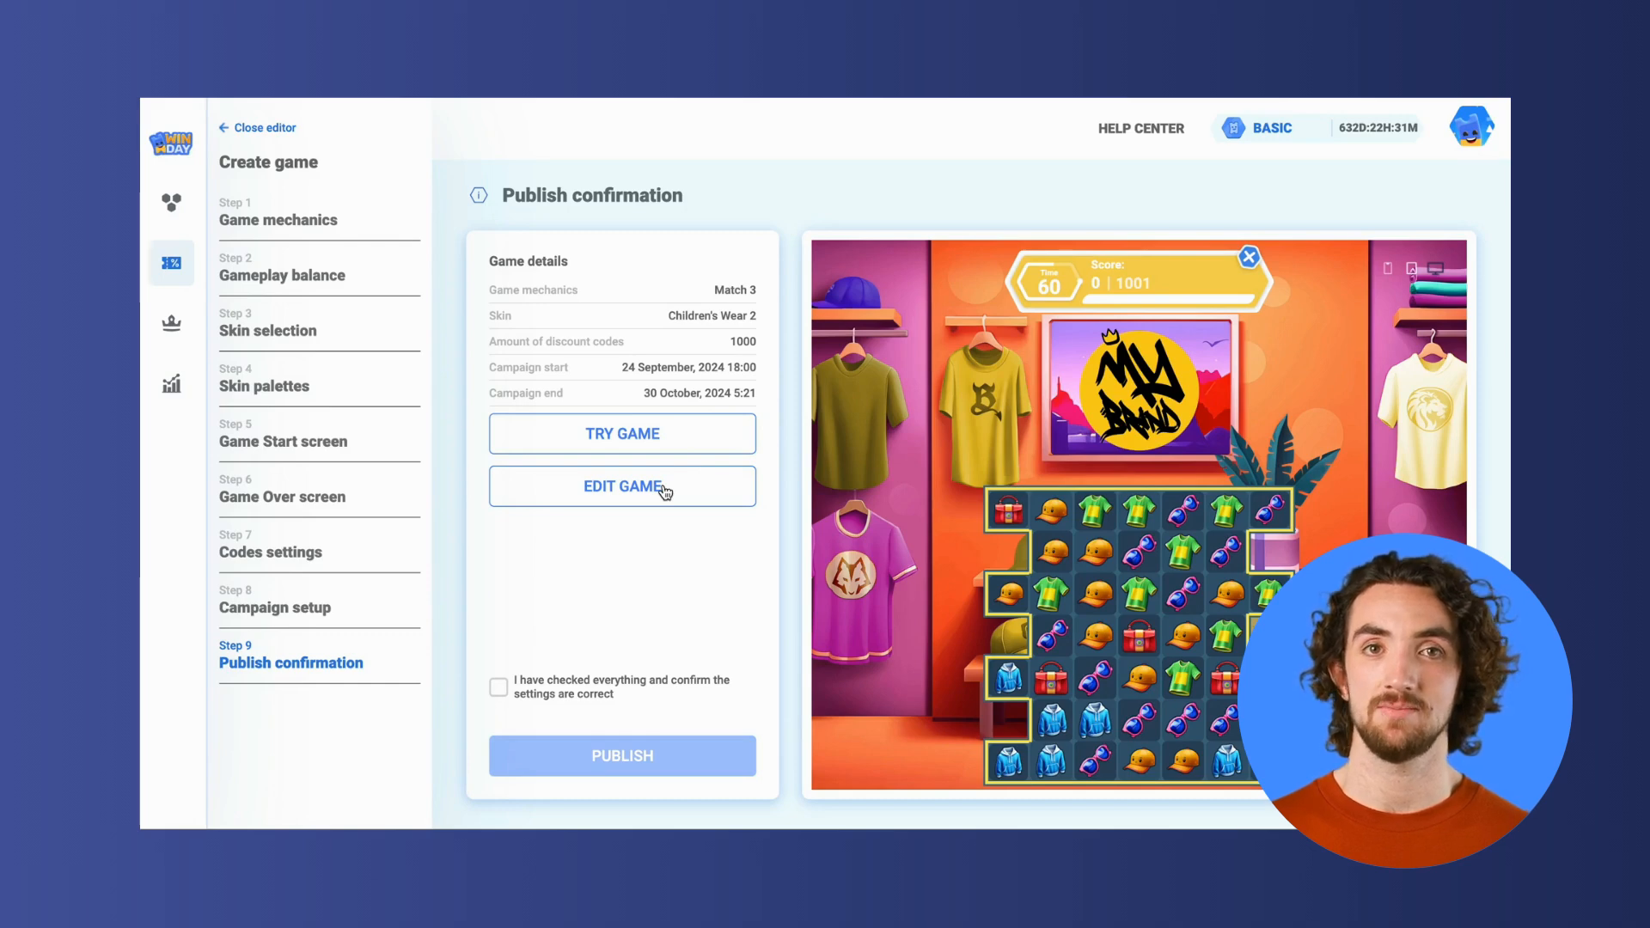
Confirm that the game settings are correct, publish the game, and dismiss the dialog with its link and QR code.
click(499, 688)
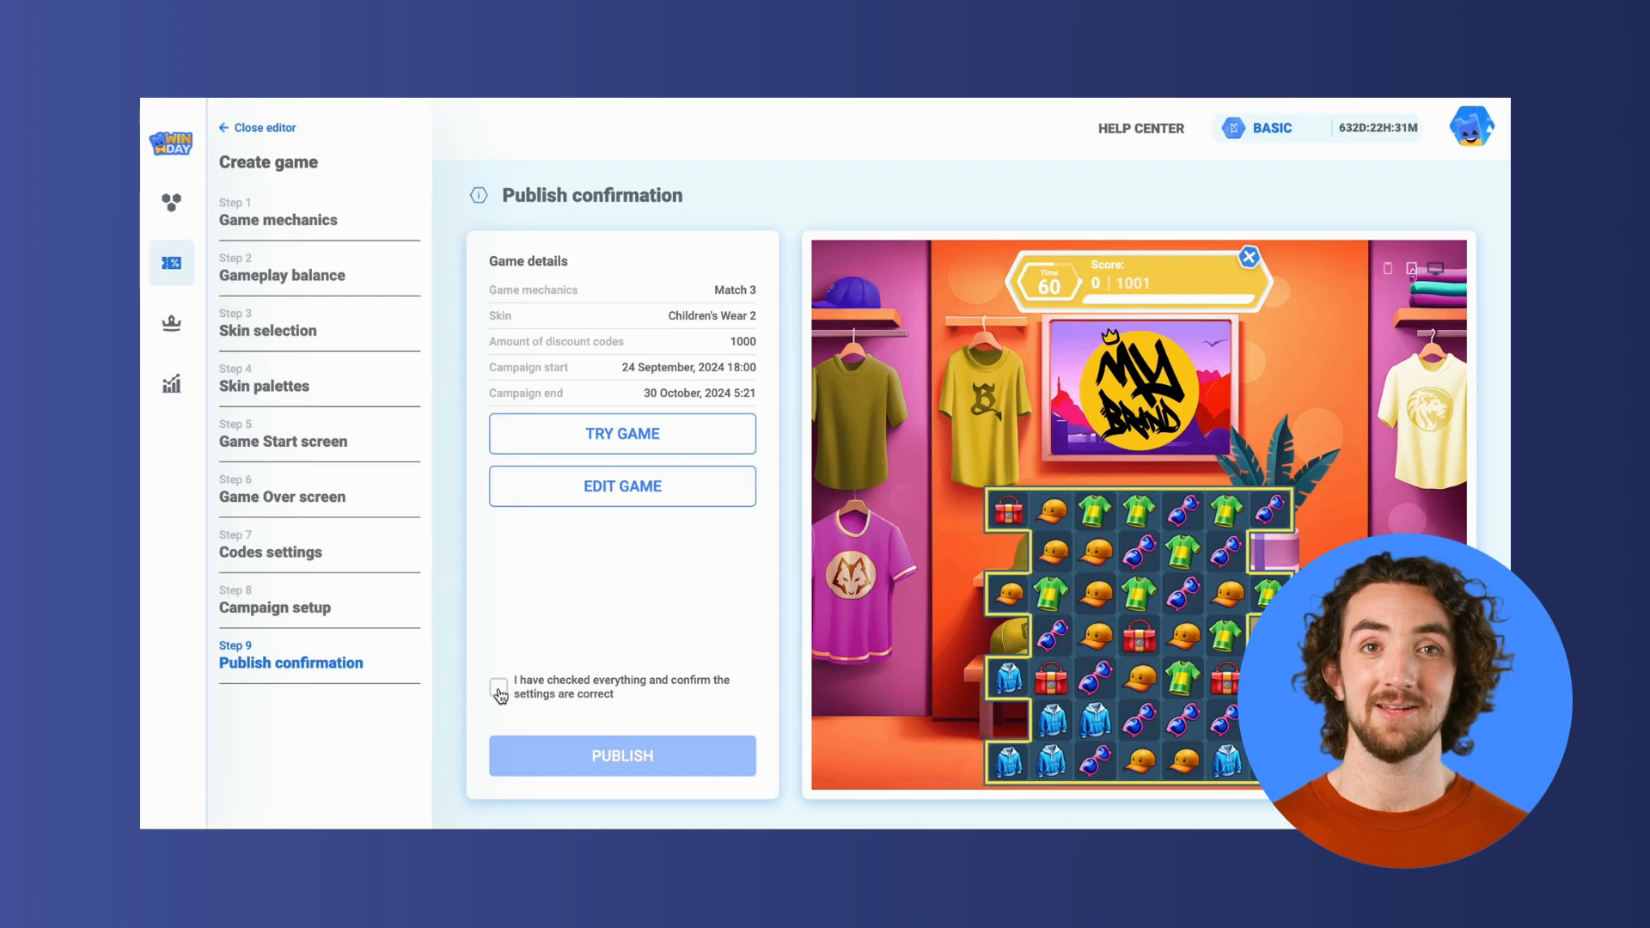
click(599, 761)
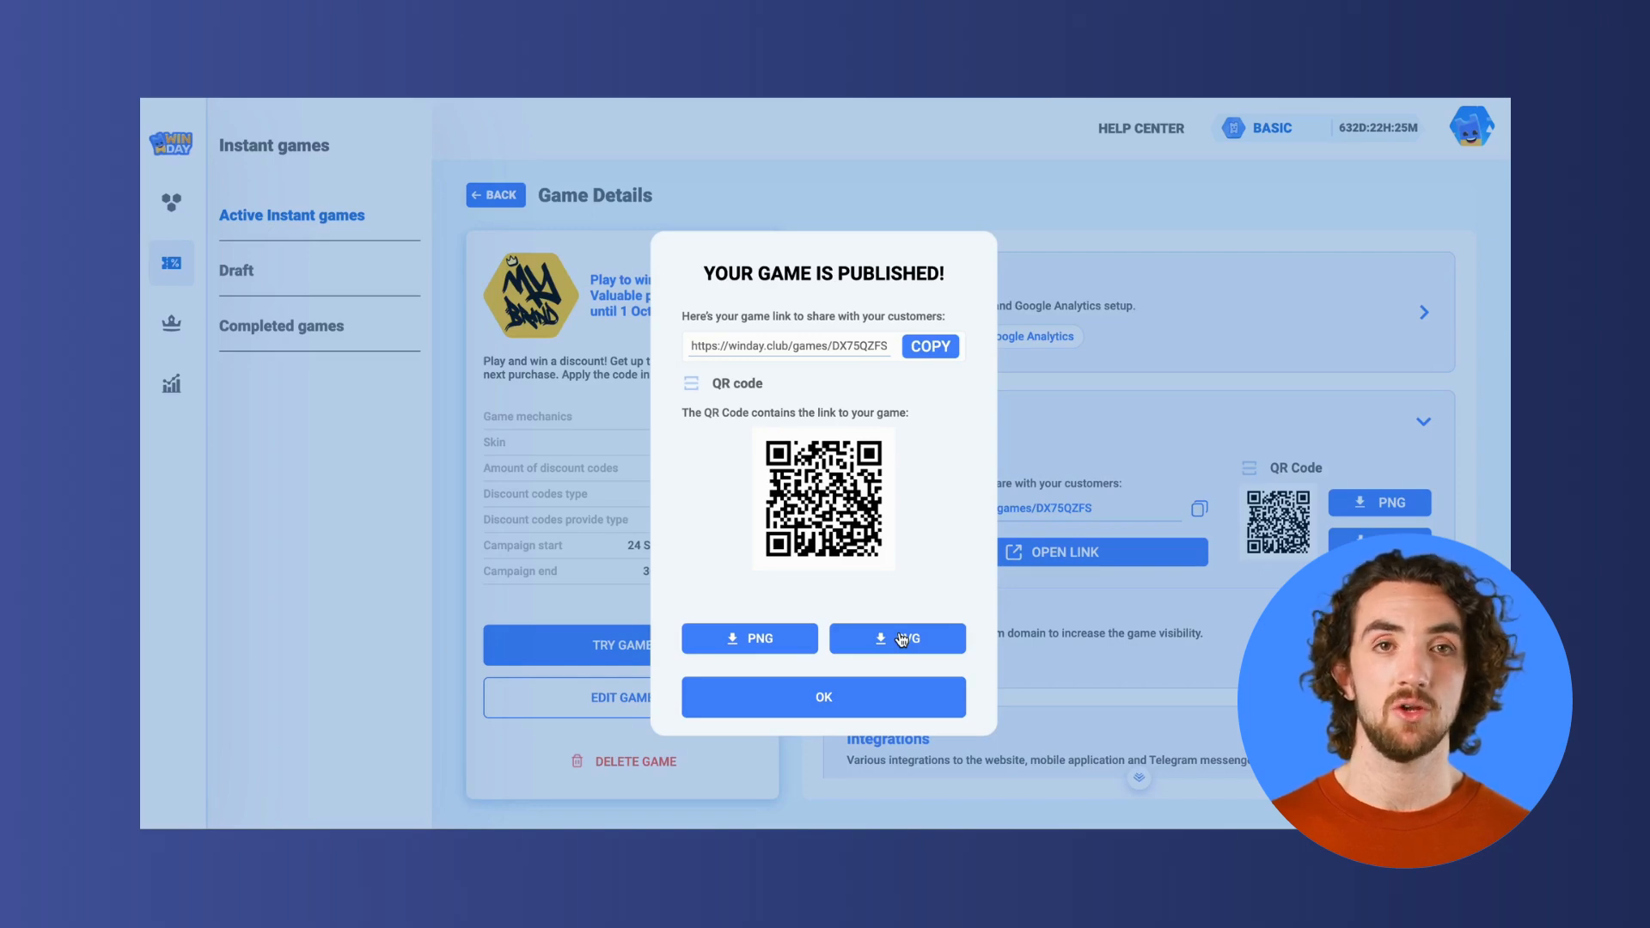
click(841, 694)
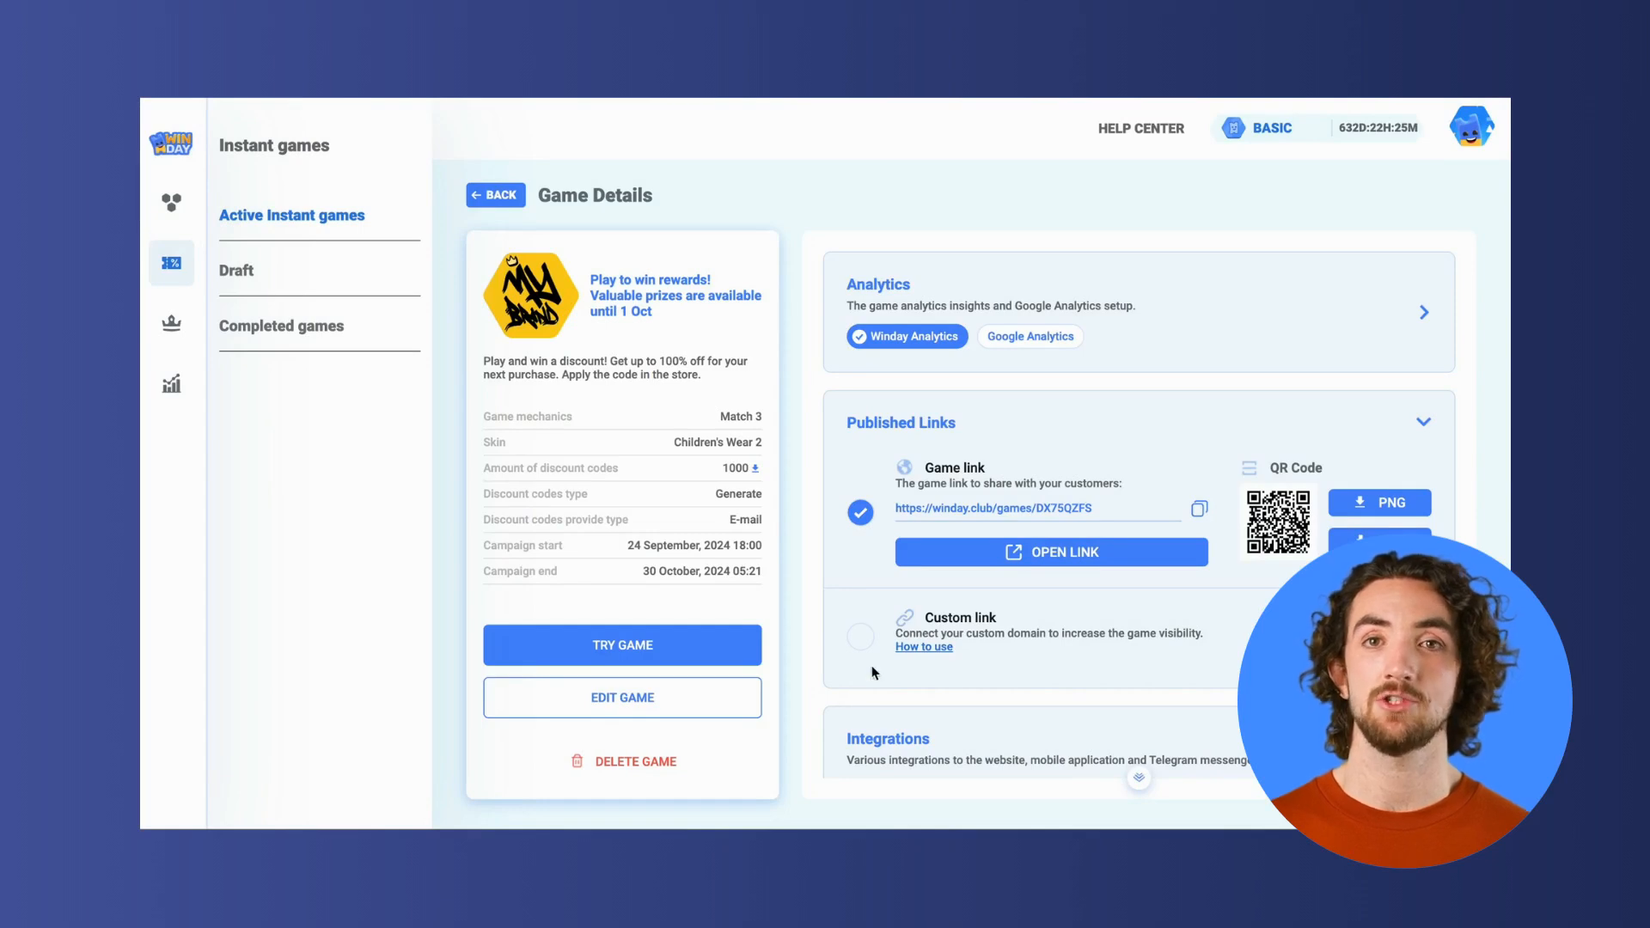
Examine the integrations, published links and analytics sections in the published game's details.
click(1419, 422)
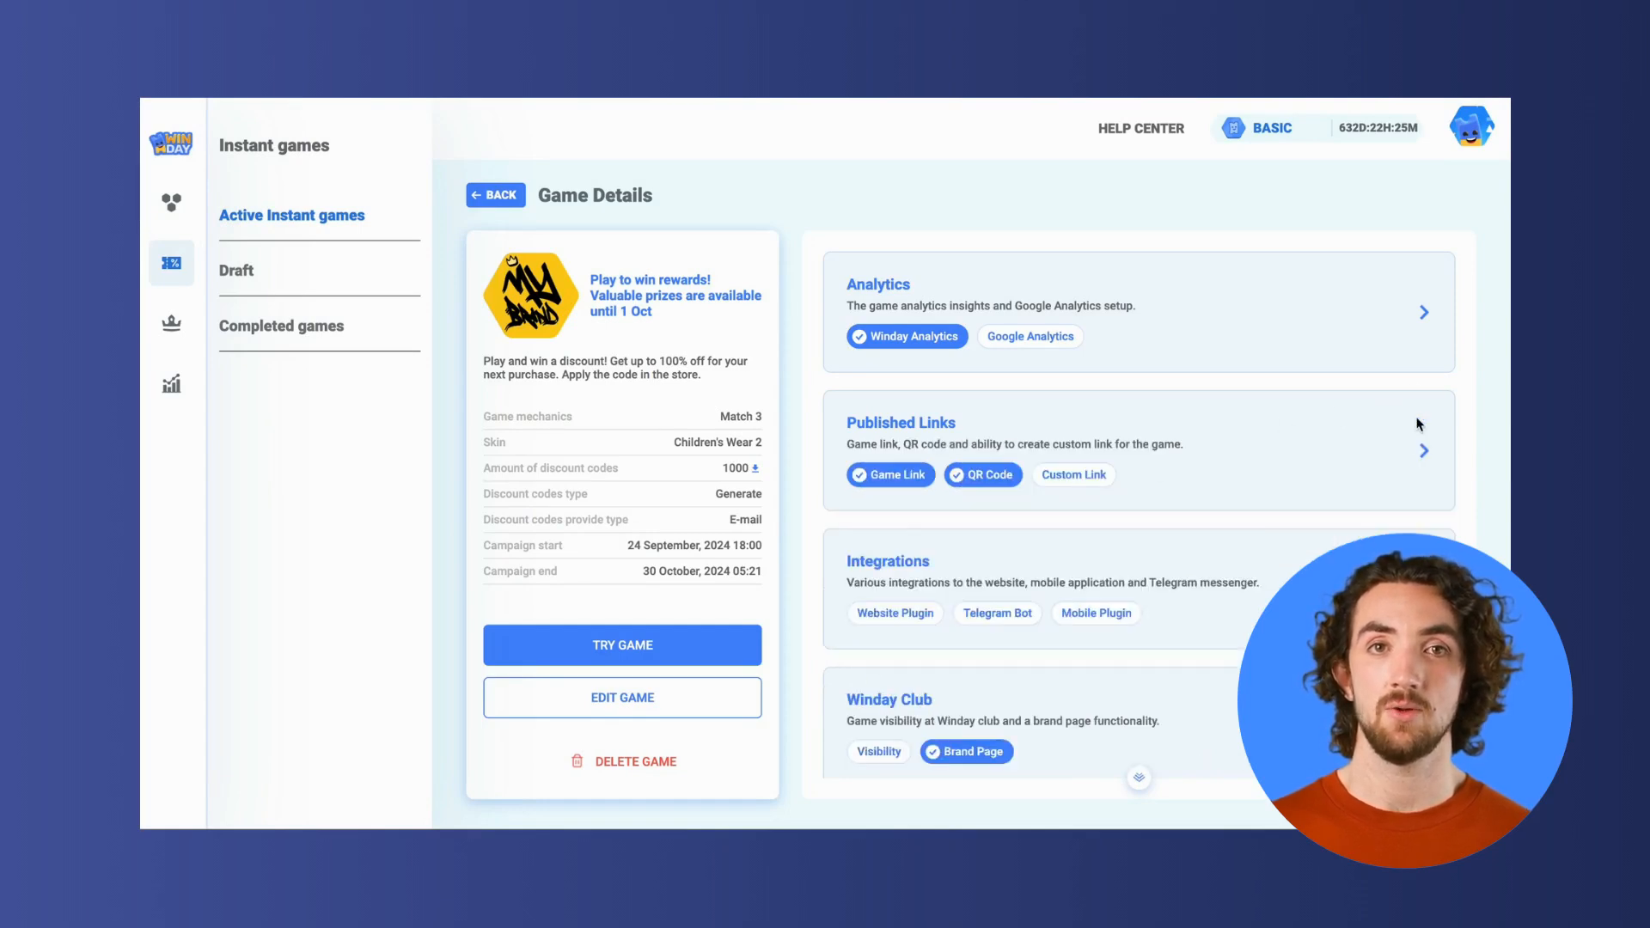
click(1423, 579)
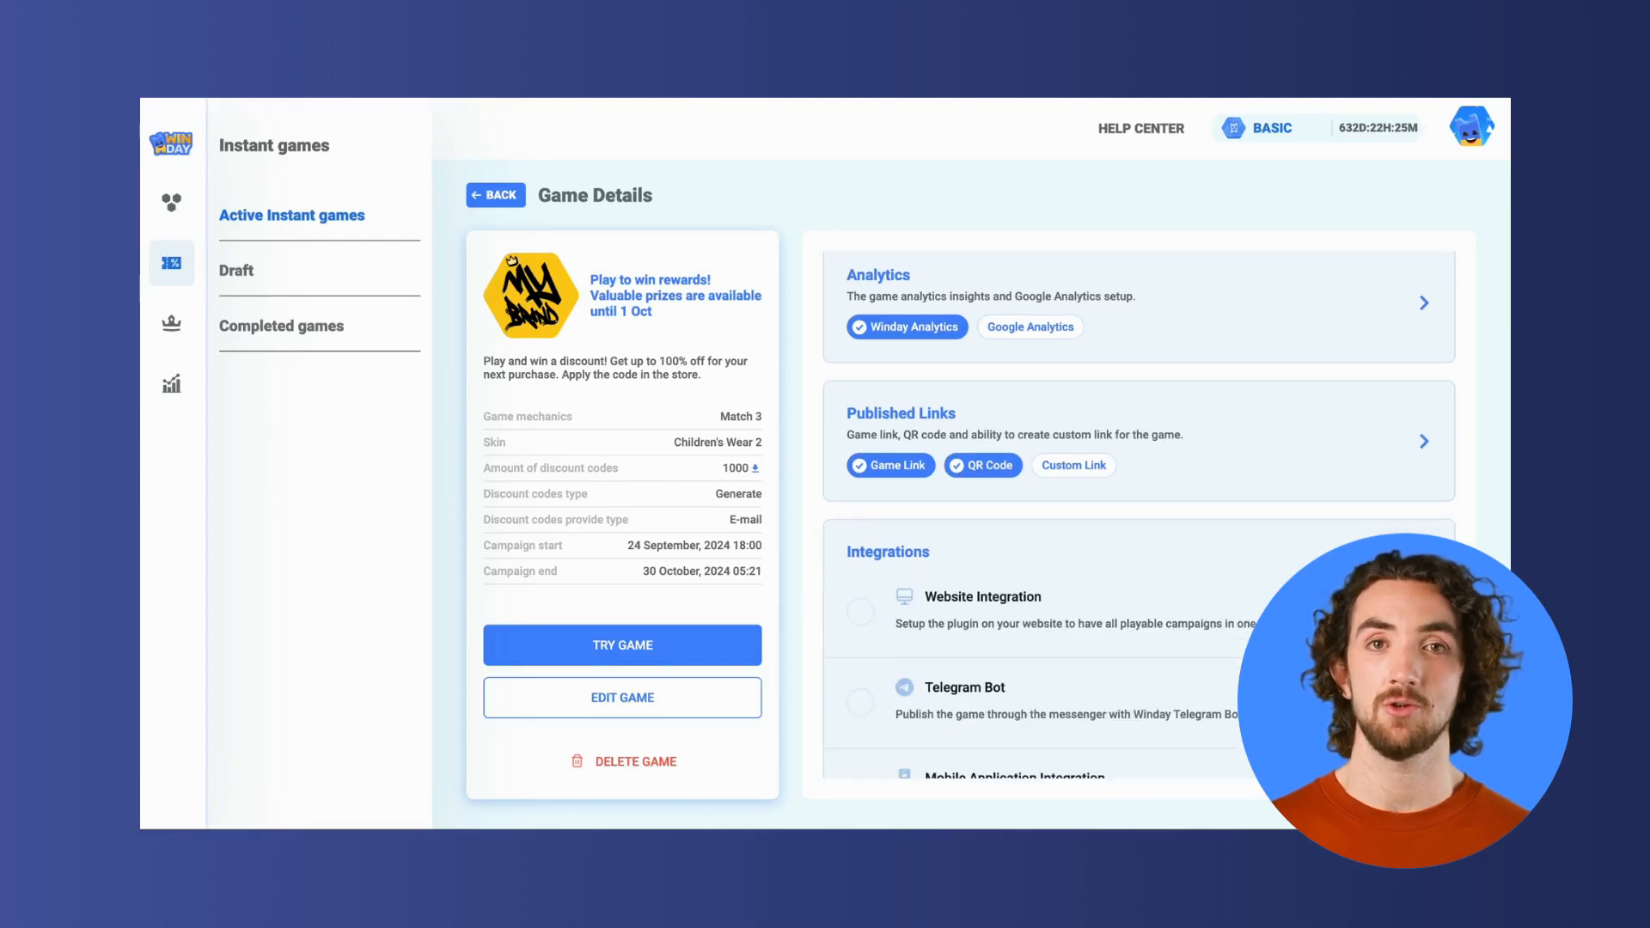
scroll(1232, 604, down, 1)
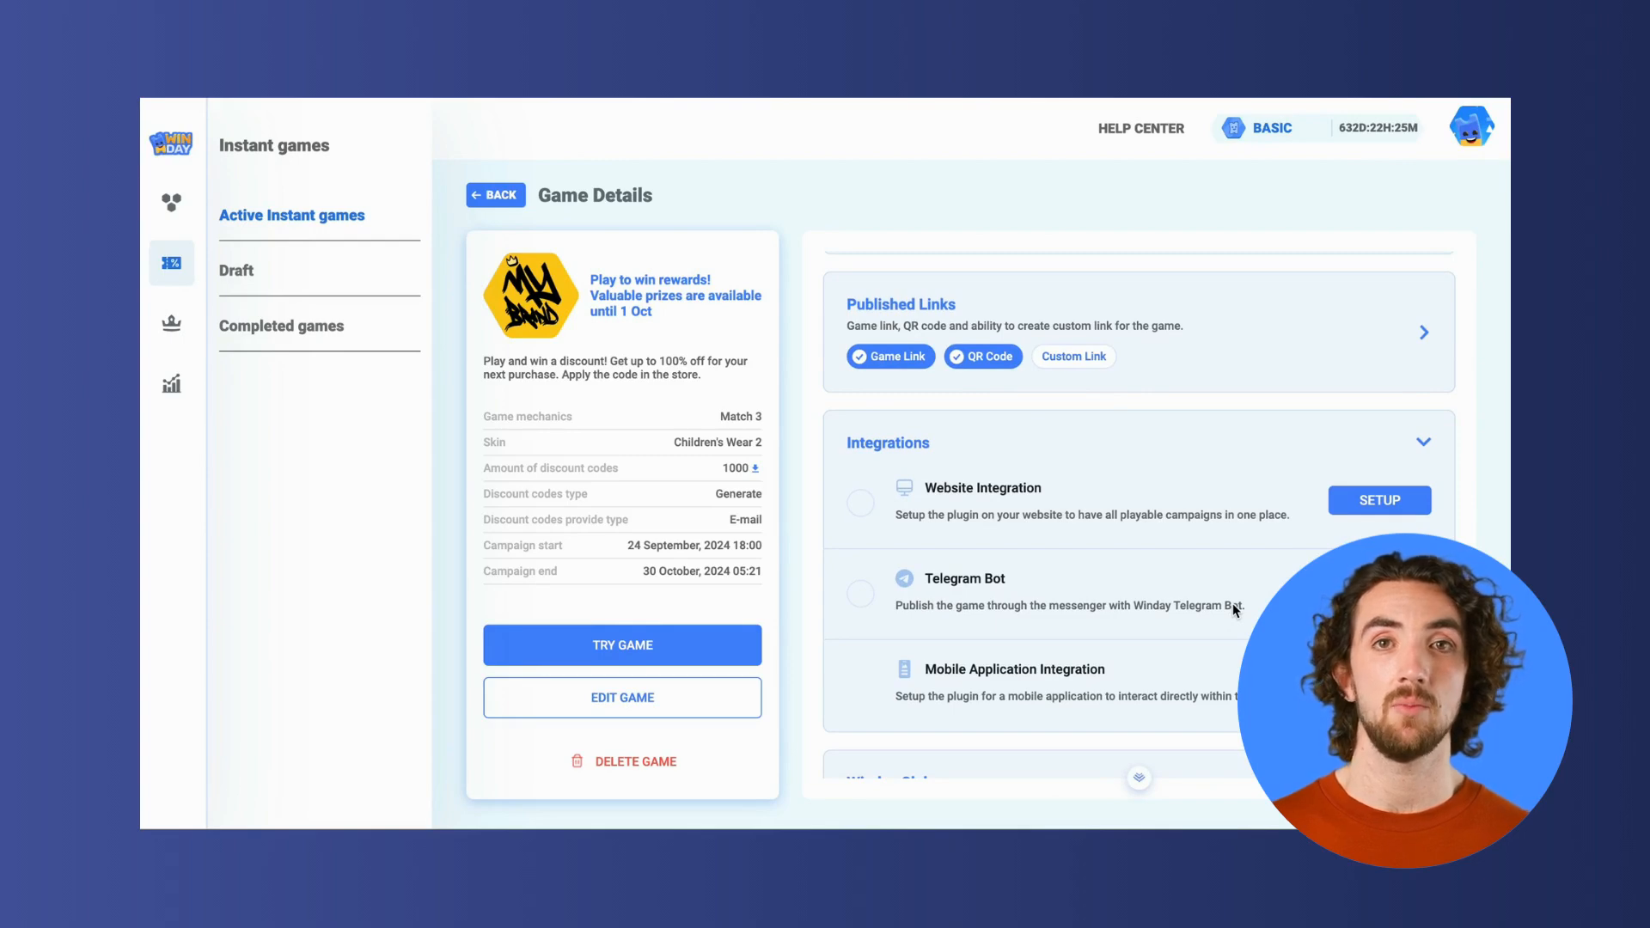
scroll(1232, 603, up, 1)
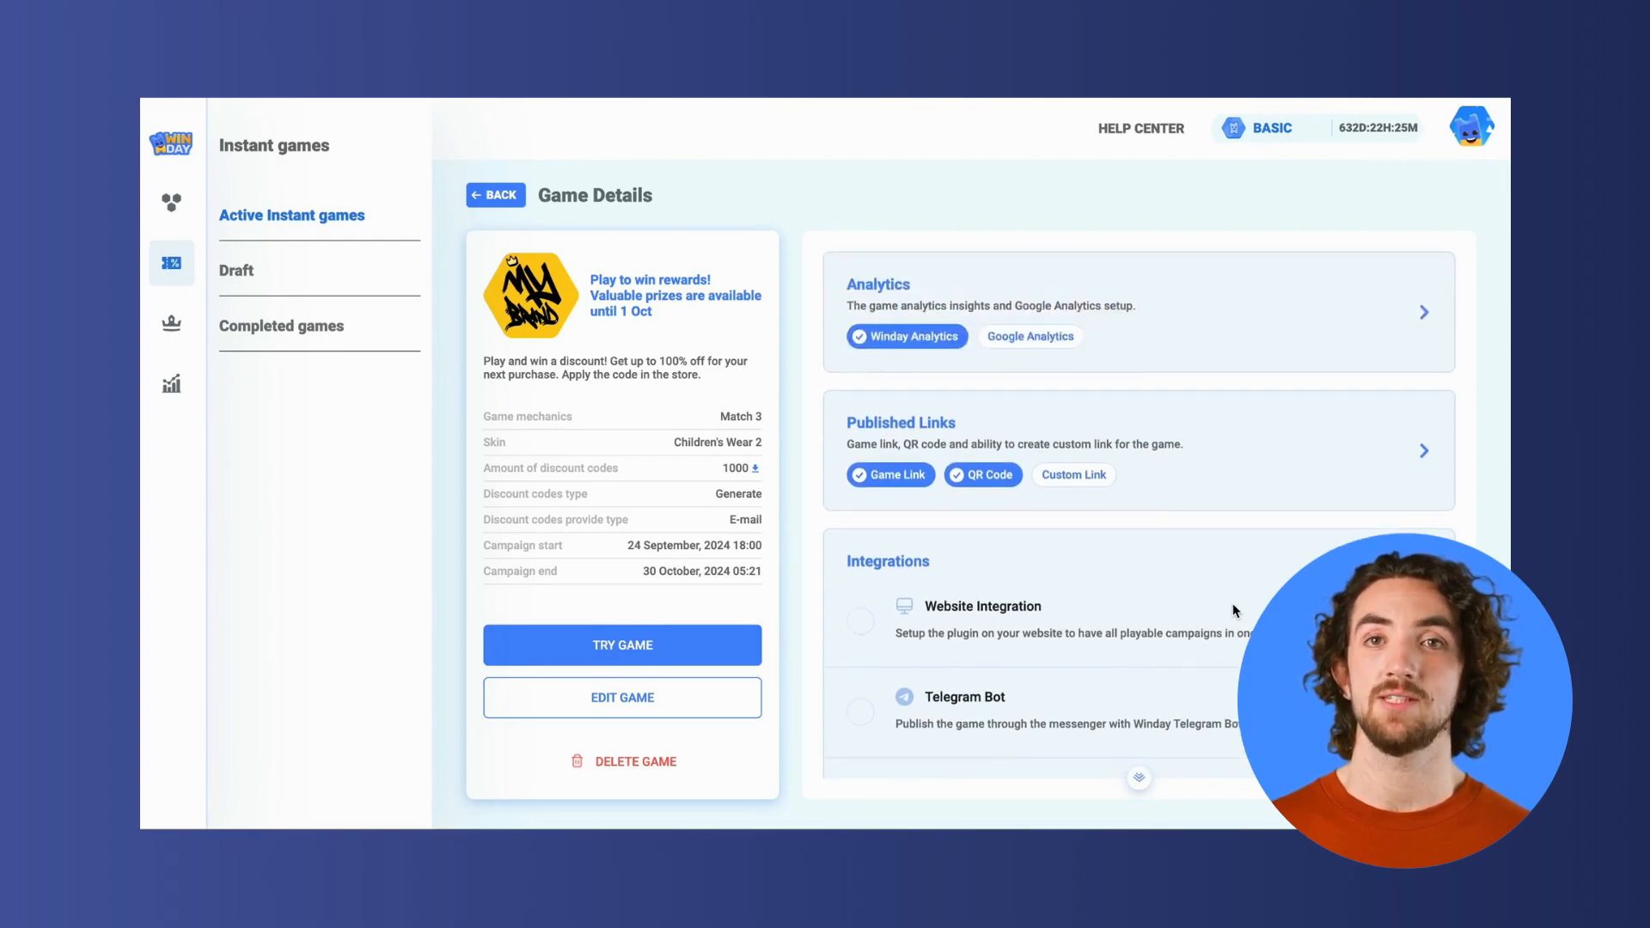
click(1425, 450)
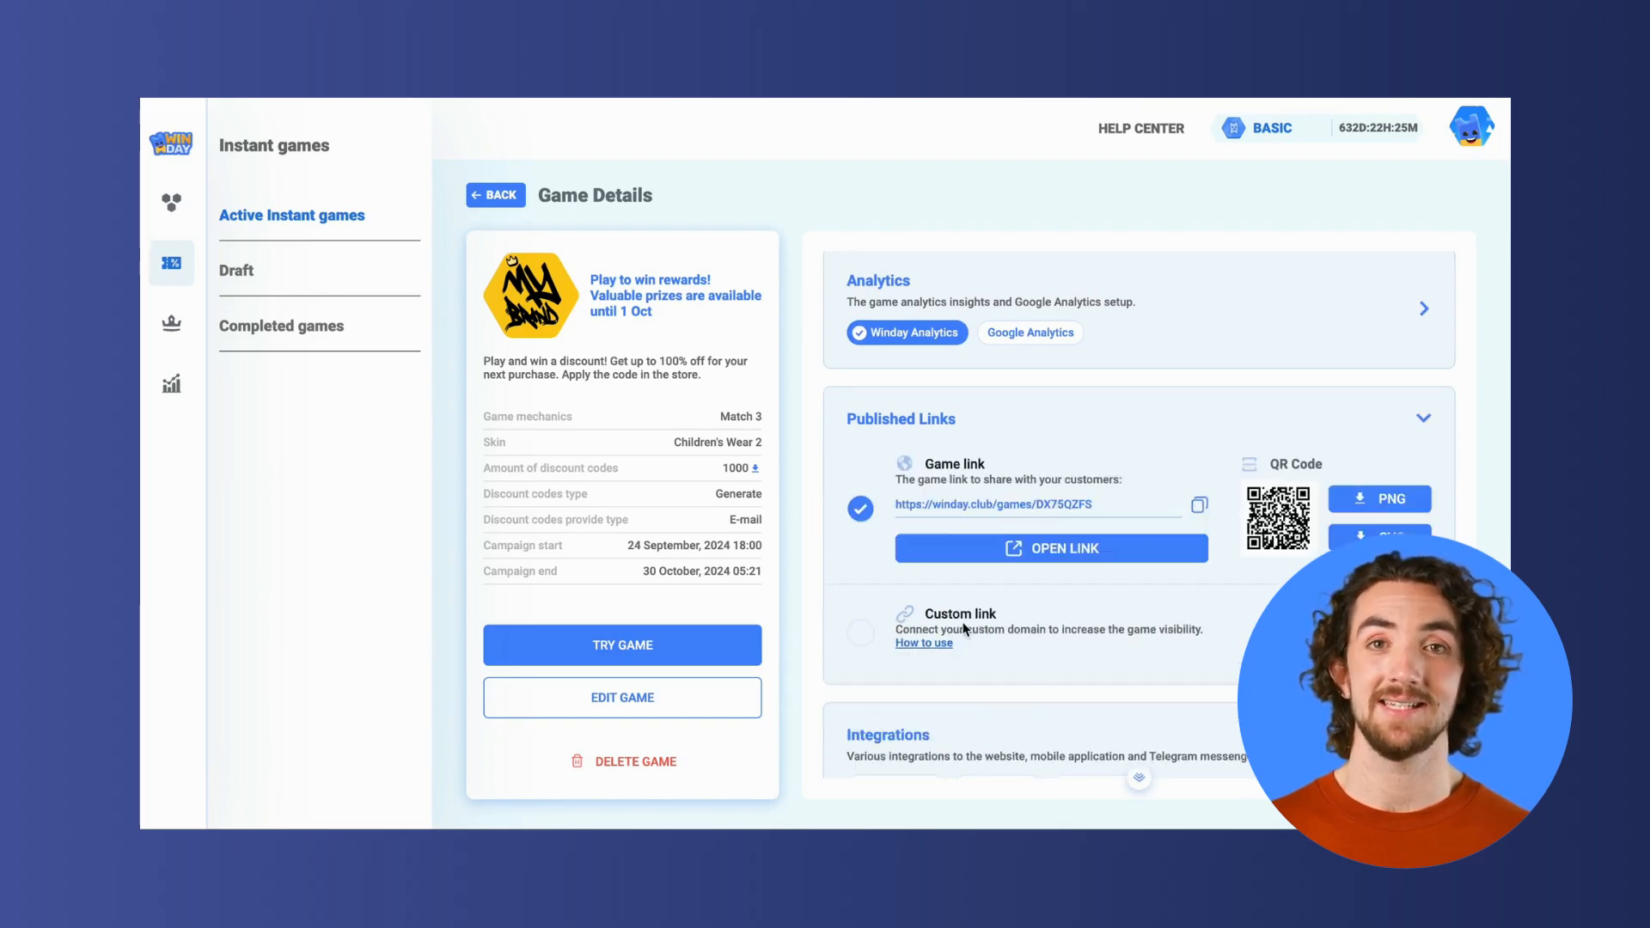
click(1423, 307)
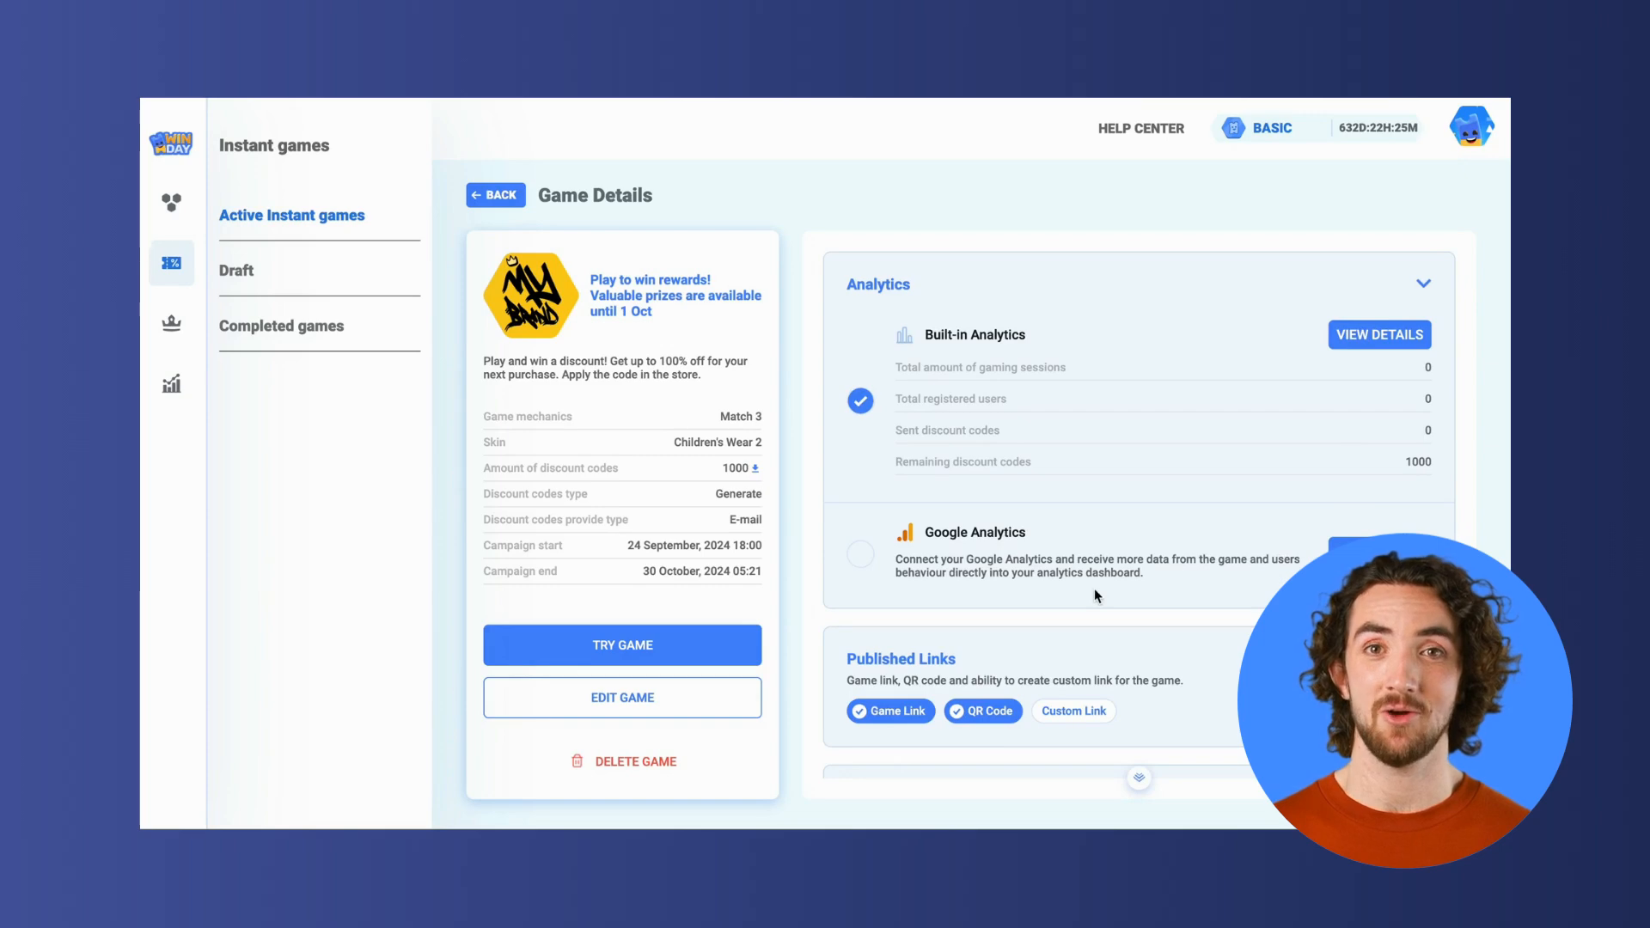
click(1422, 286)
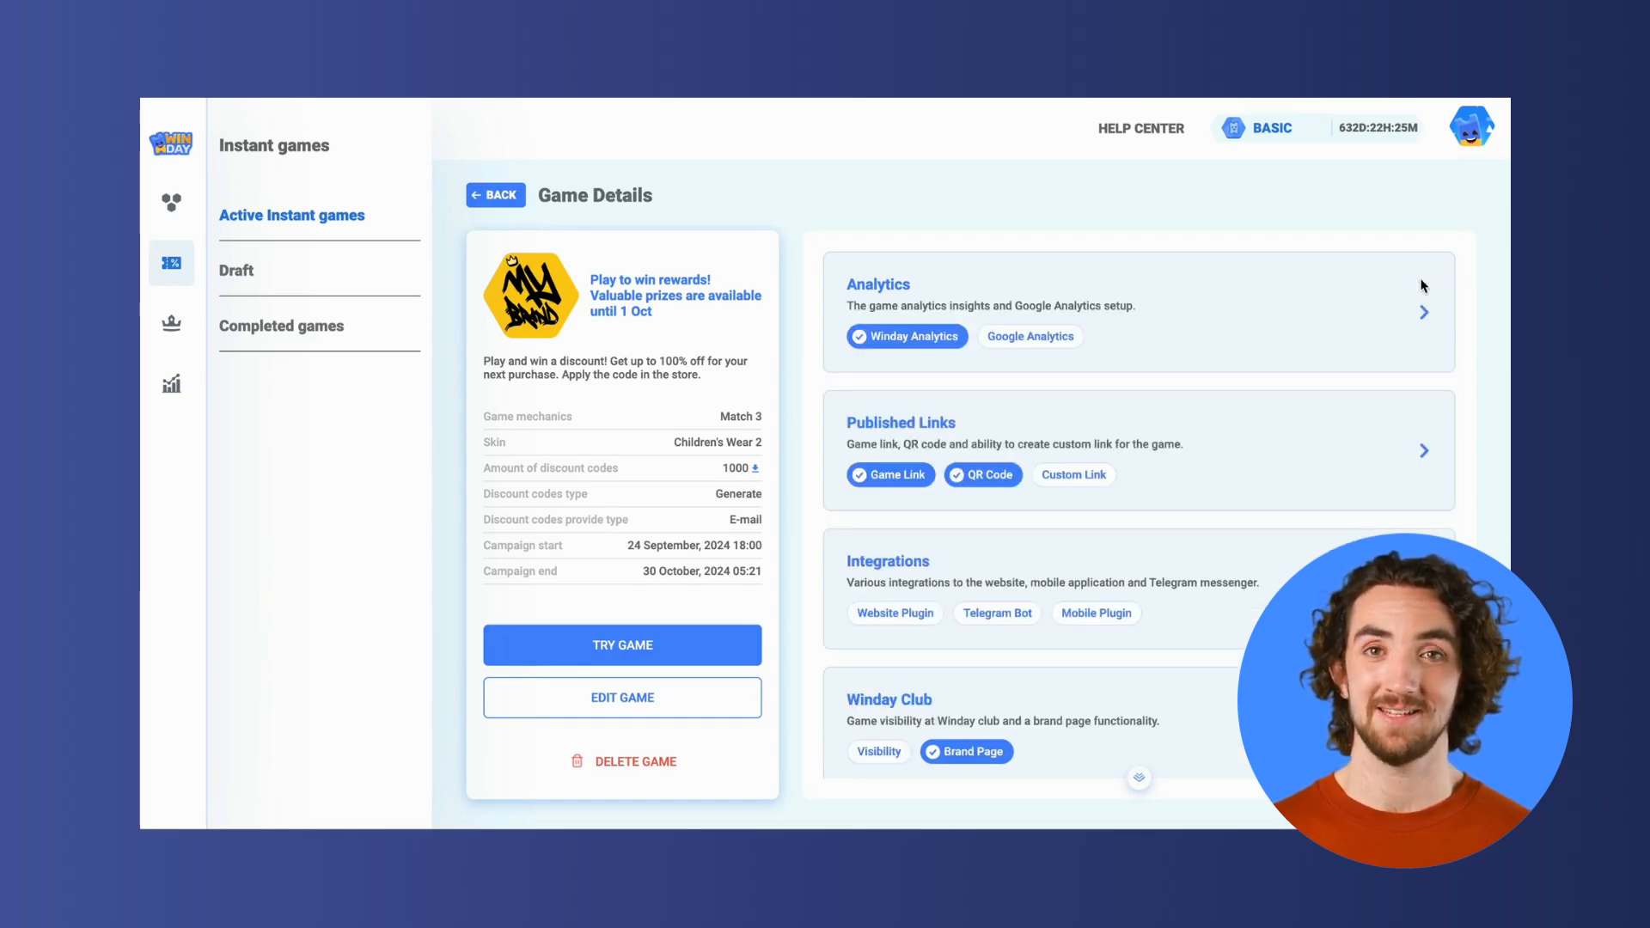